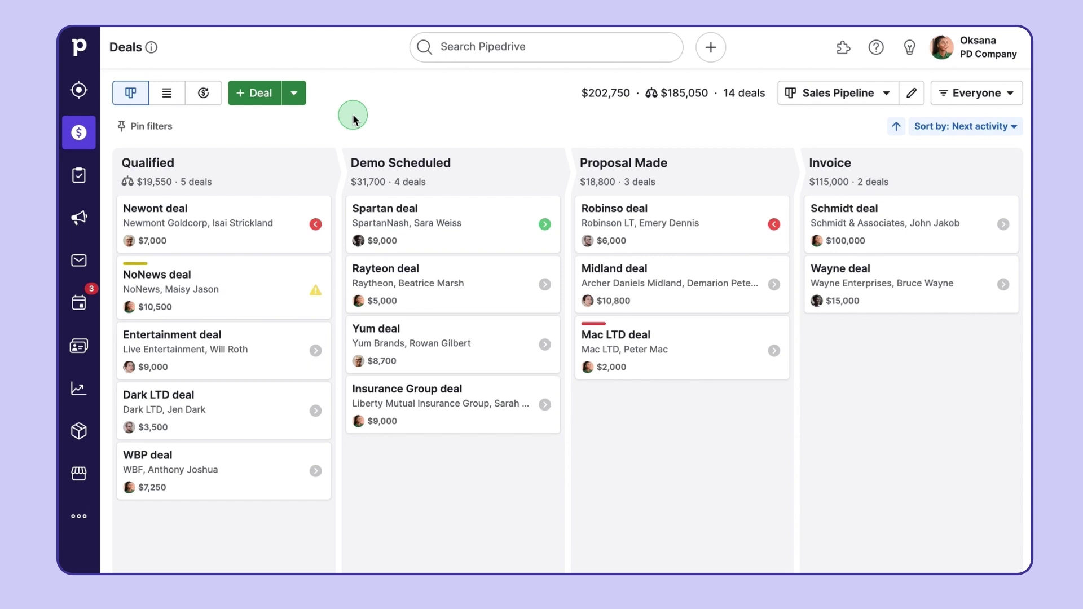
Step: Go to Company settings > Email sync and view the Smart Bcc address and accepted senders
left_click(982, 56)
left_click(922, 194)
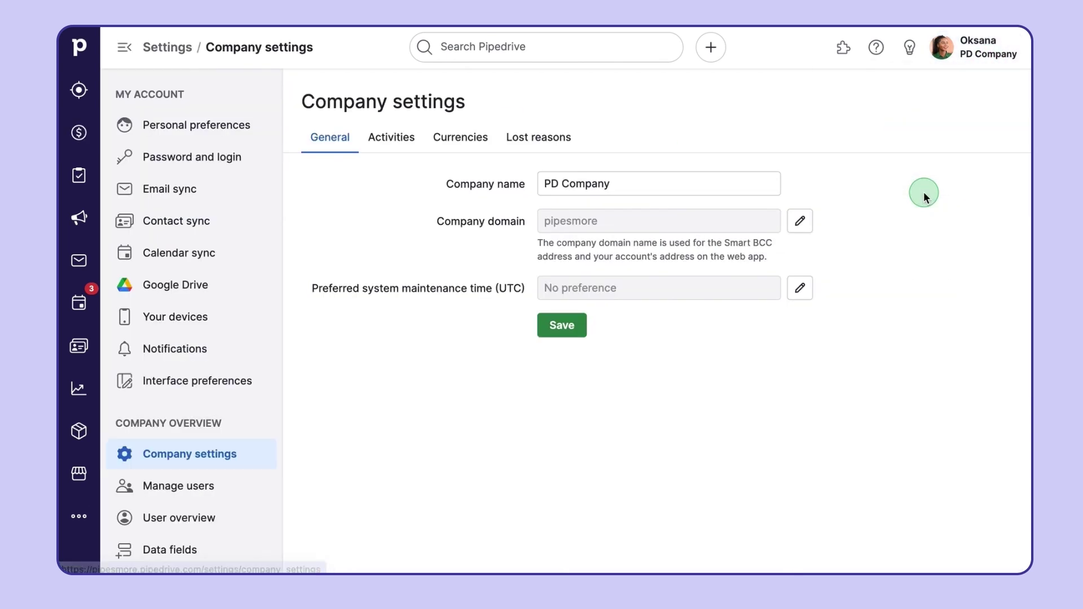
left_click(248, 198)
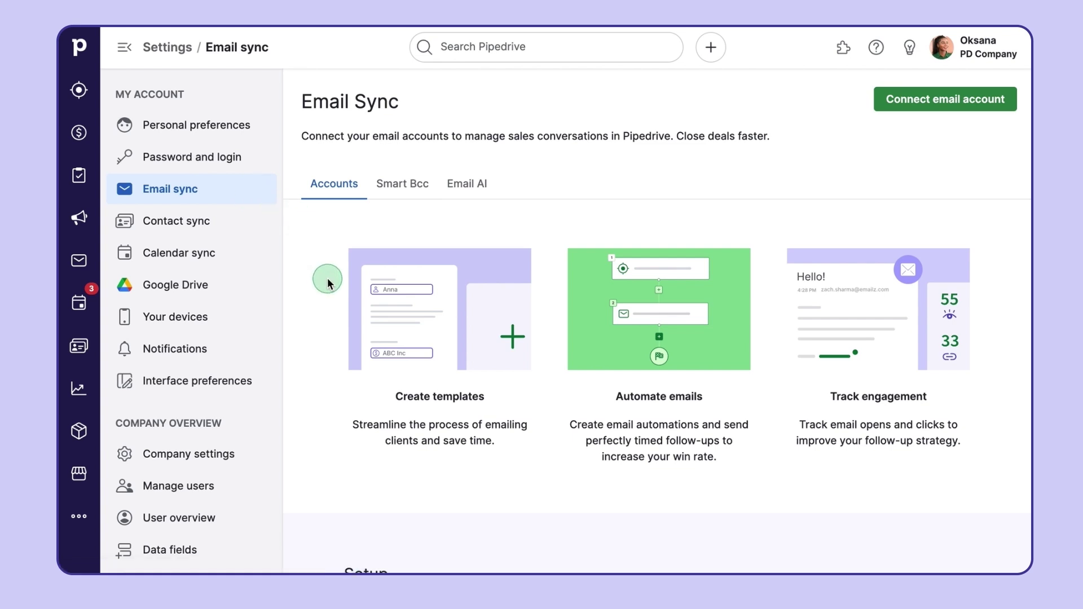
left_click(413, 189)
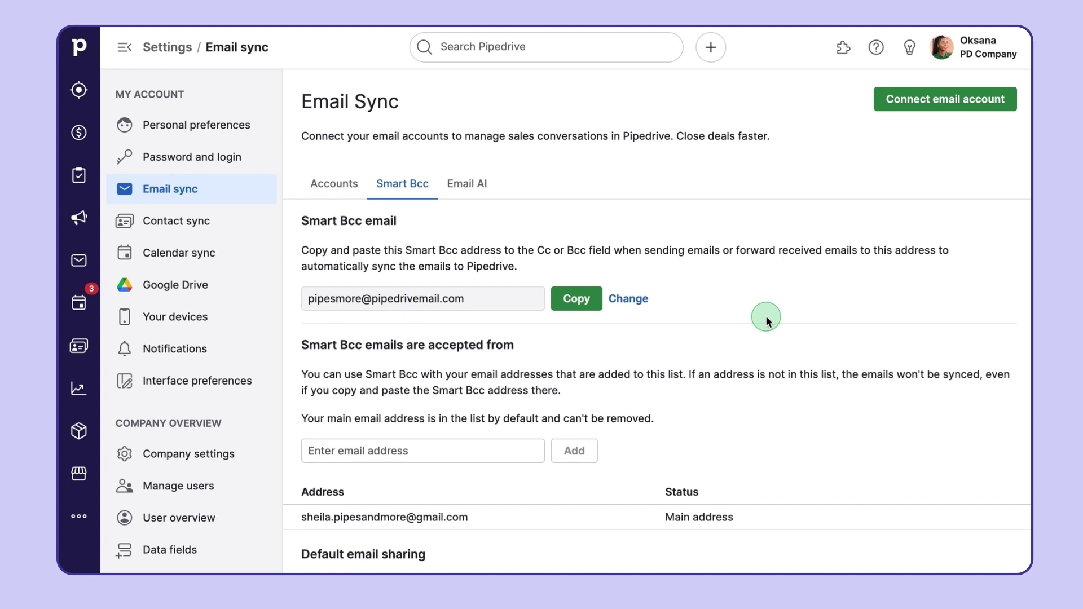
scroll(767, 320, "down", 2)
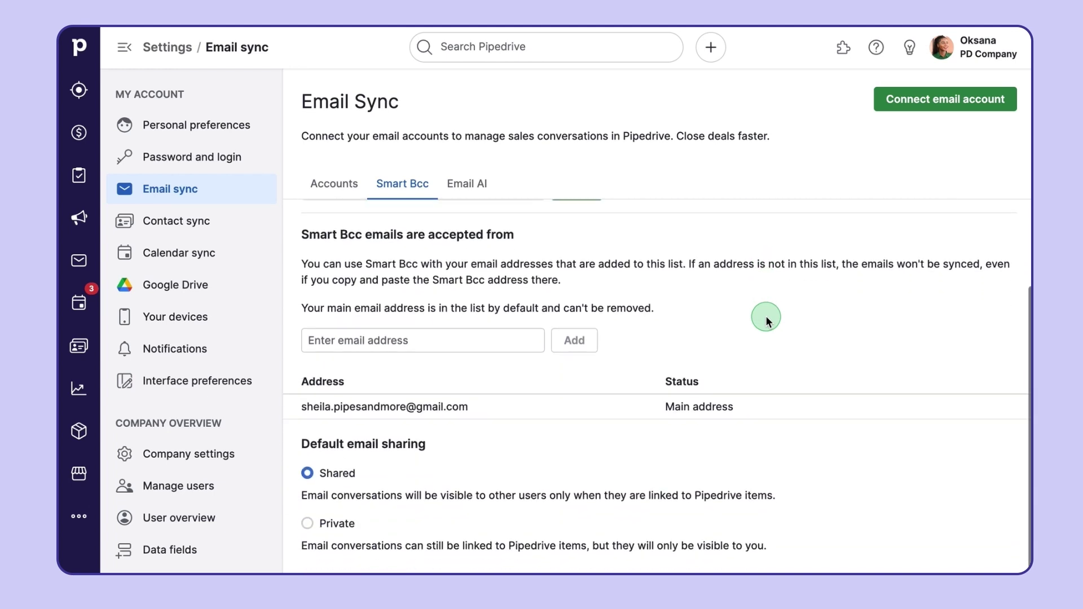
scroll(766, 320, "up", 2)
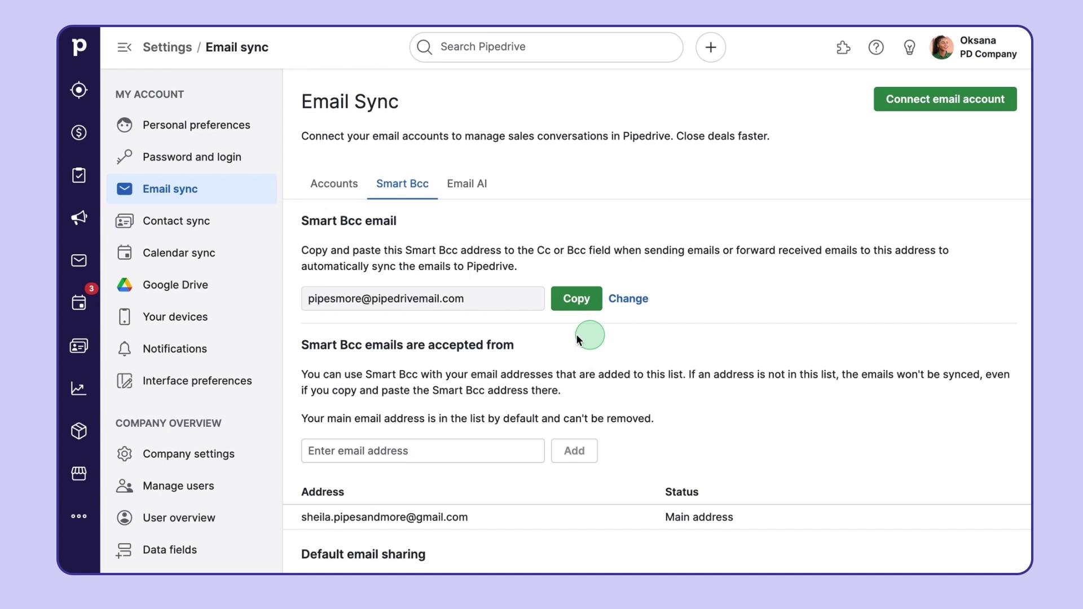
Step: Paste the copied Smart Bcc address as Bcc on the Follow up - Intro request email
left_click(590, 311)
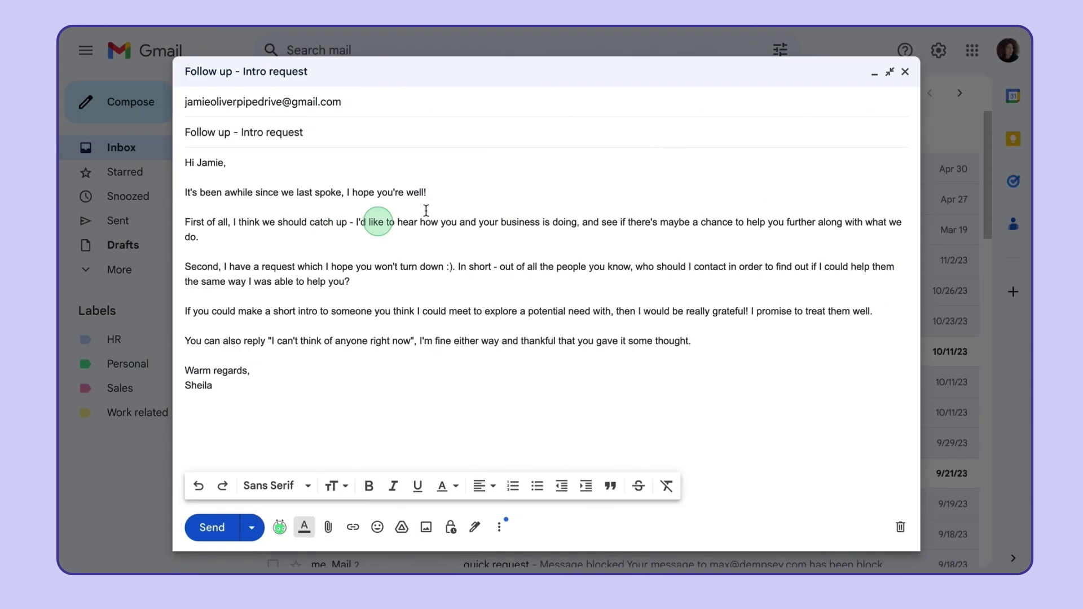
left_click(811, 112)
left_click(887, 123)
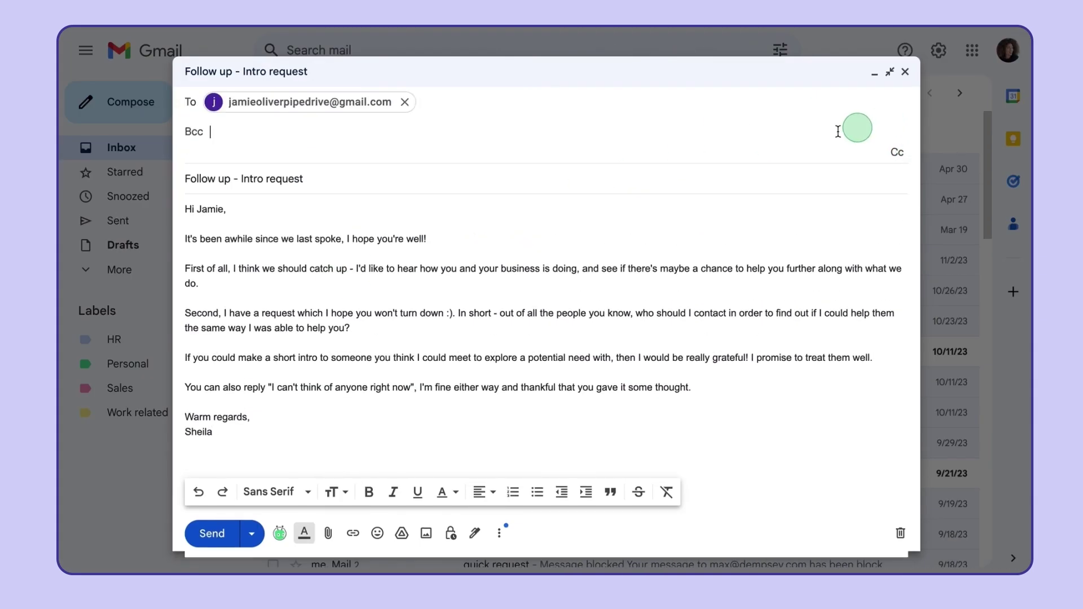
key("ctrl+v")
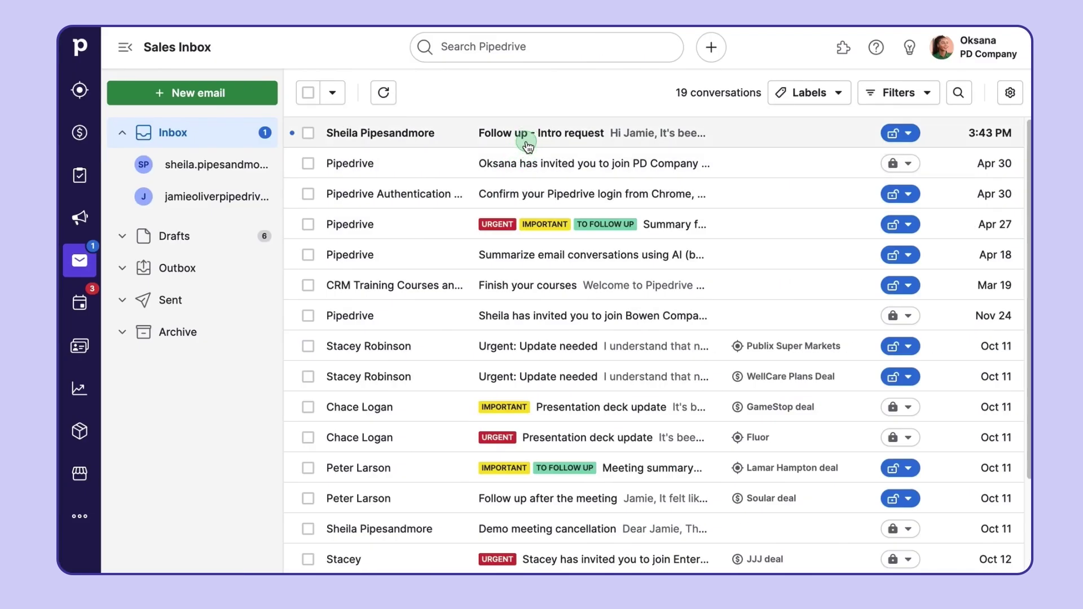
left_click(528, 146)
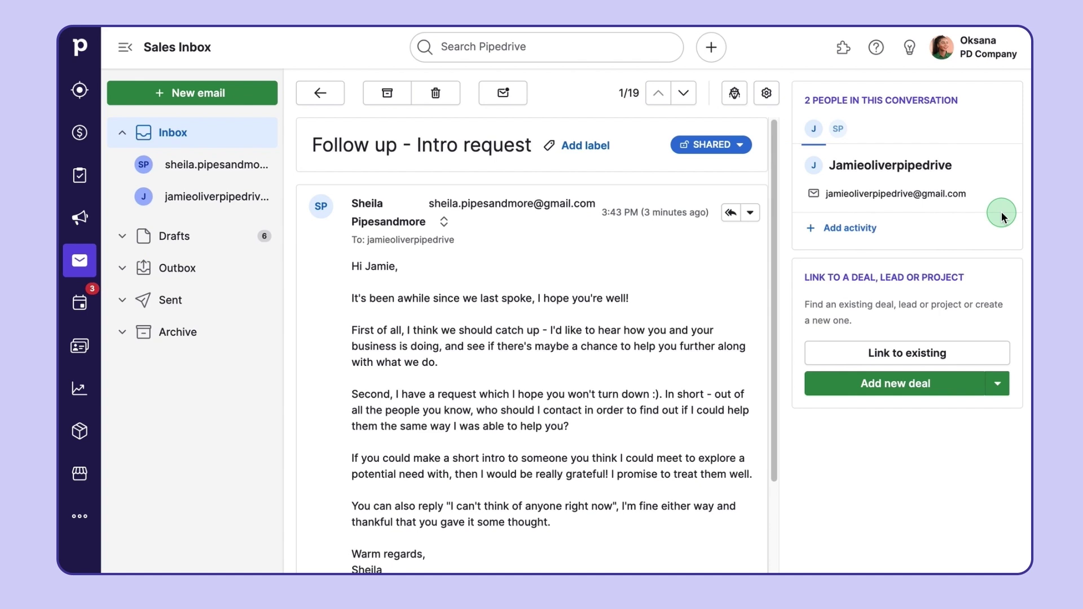
Step: Return to Company settings > Email sync on the Accounts tab
left_click(974, 46)
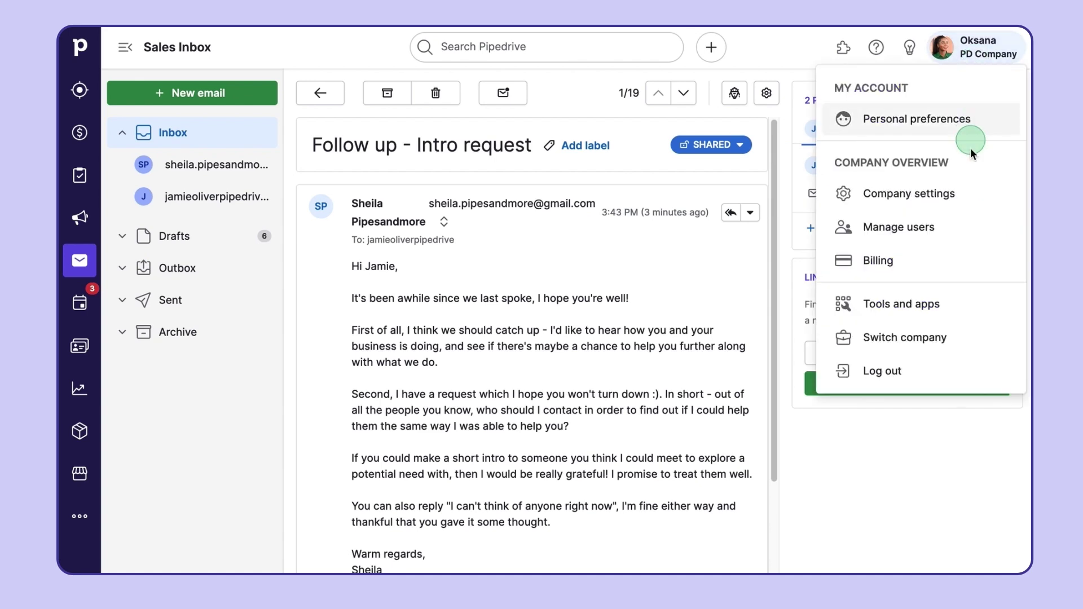
left_click(958, 194)
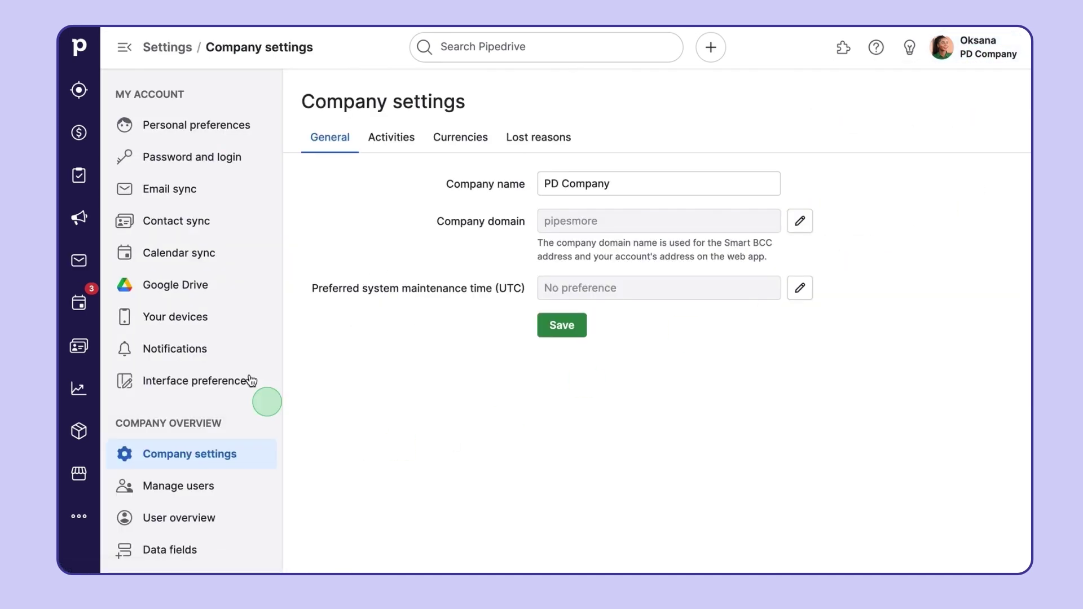
left_click(223, 201)
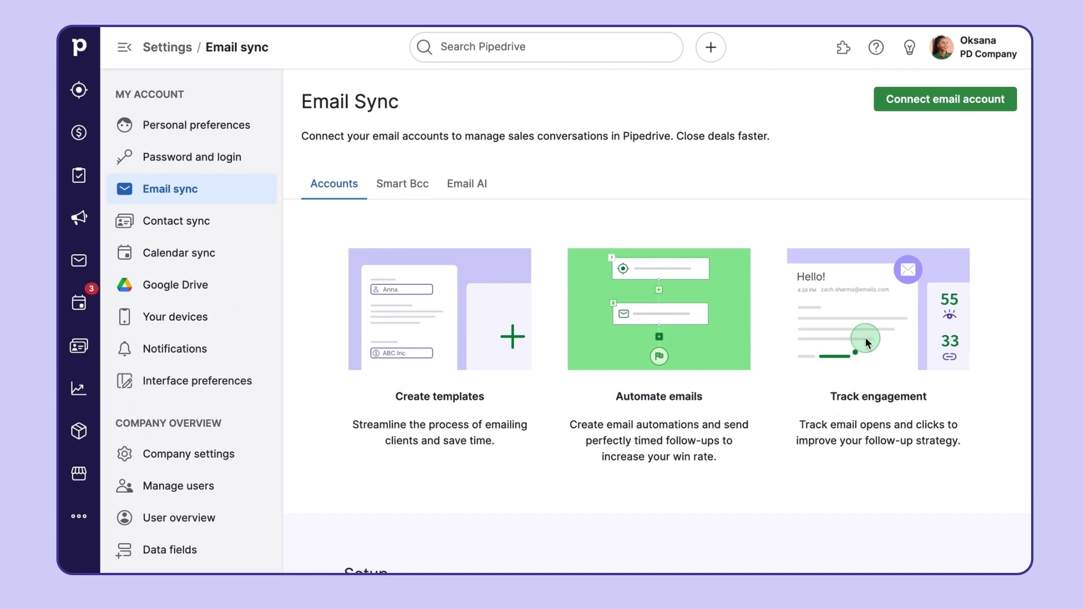
left_click(966, 113)
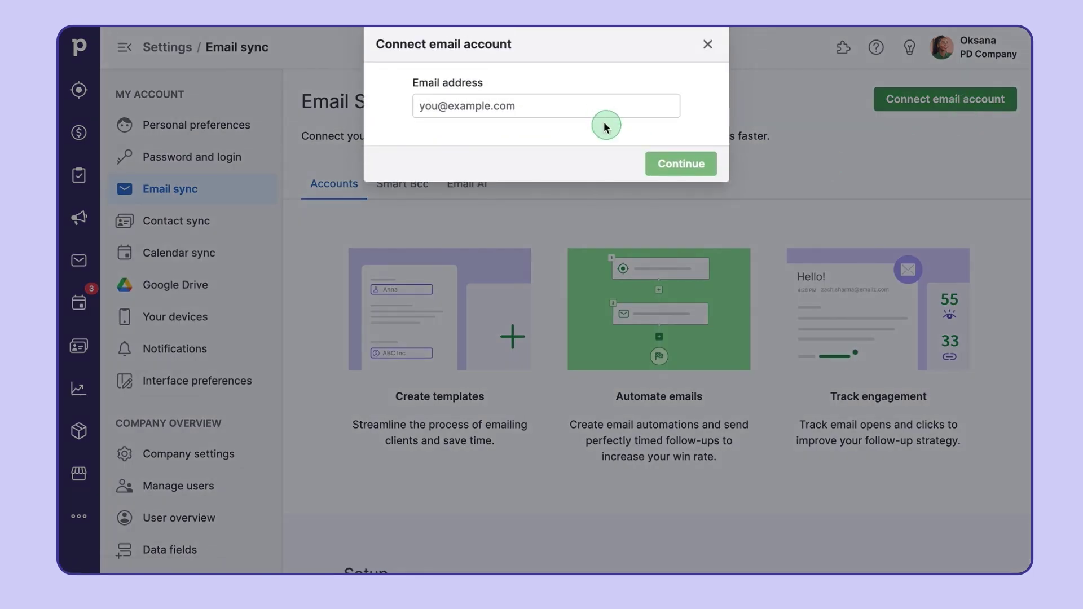
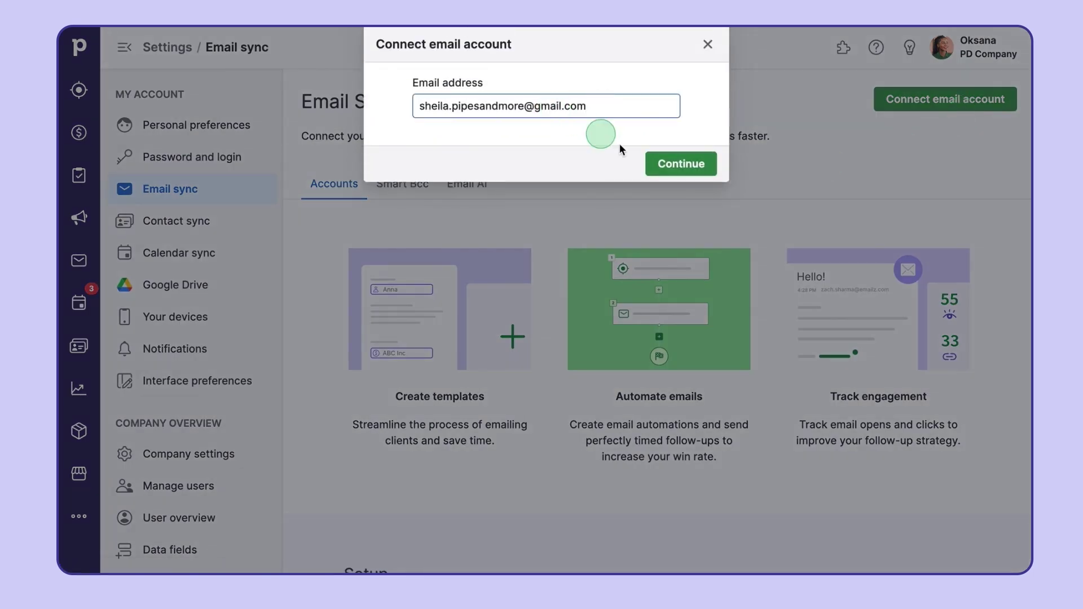
left_click(675, 165)
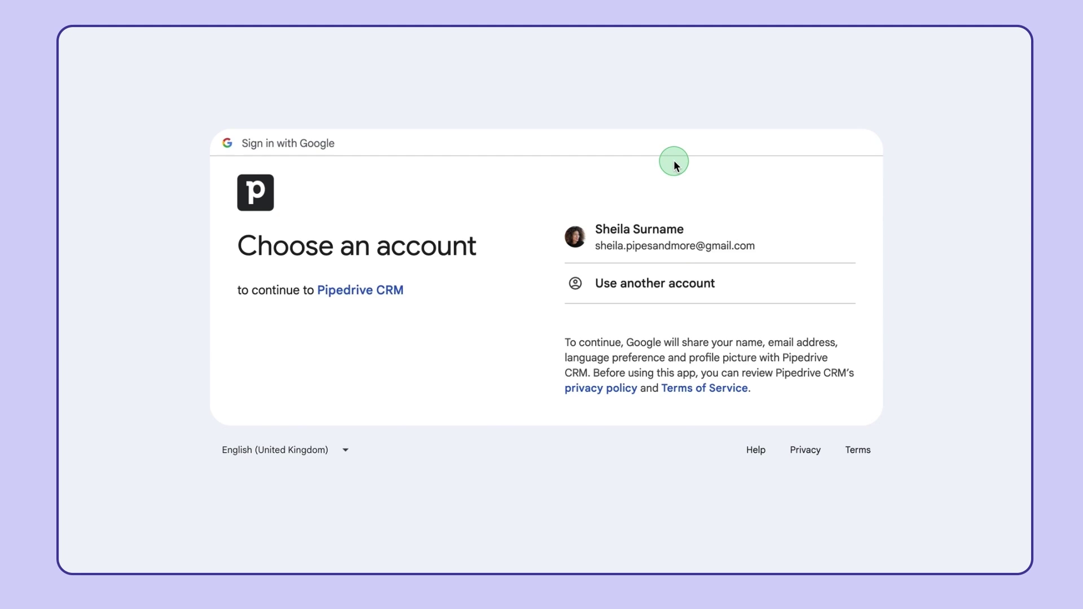
left_click(653, 231)
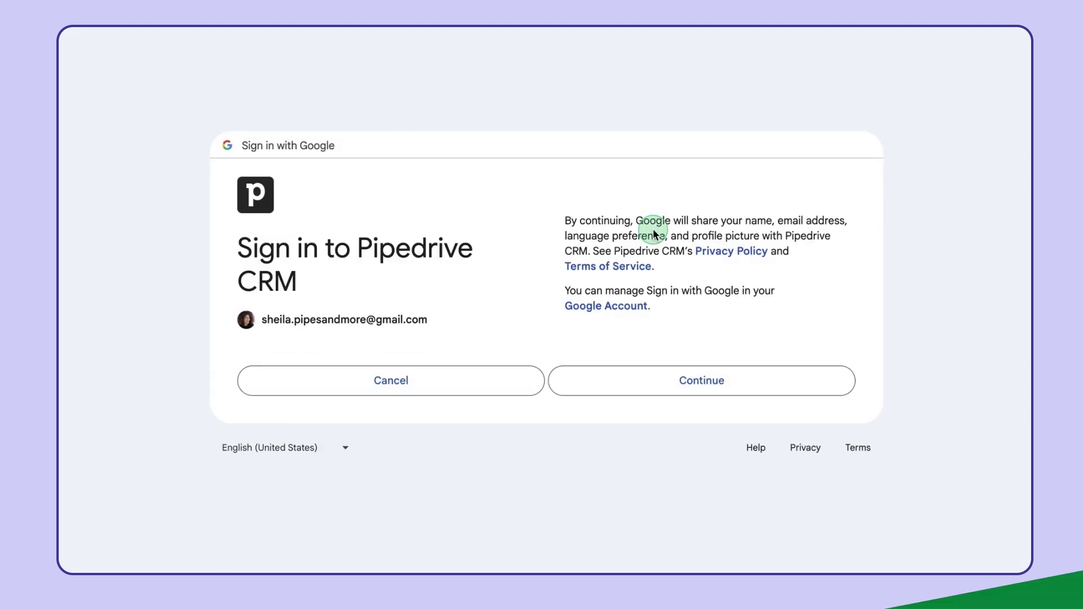
left_click(611, 390)
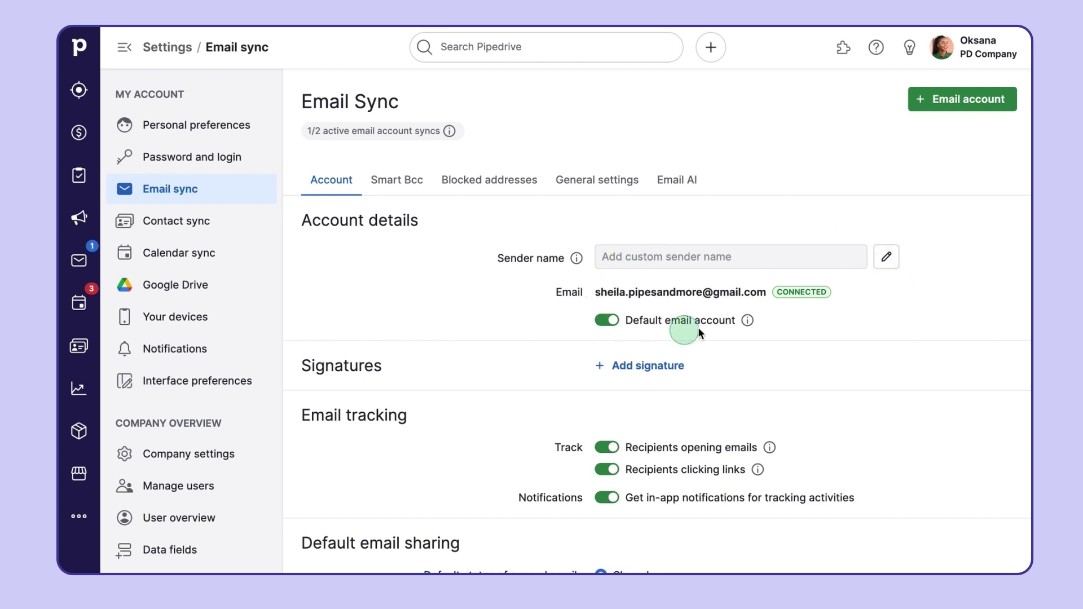
scroll(858, 321, "down", 1)
scroll(858, 321, "down", 2)
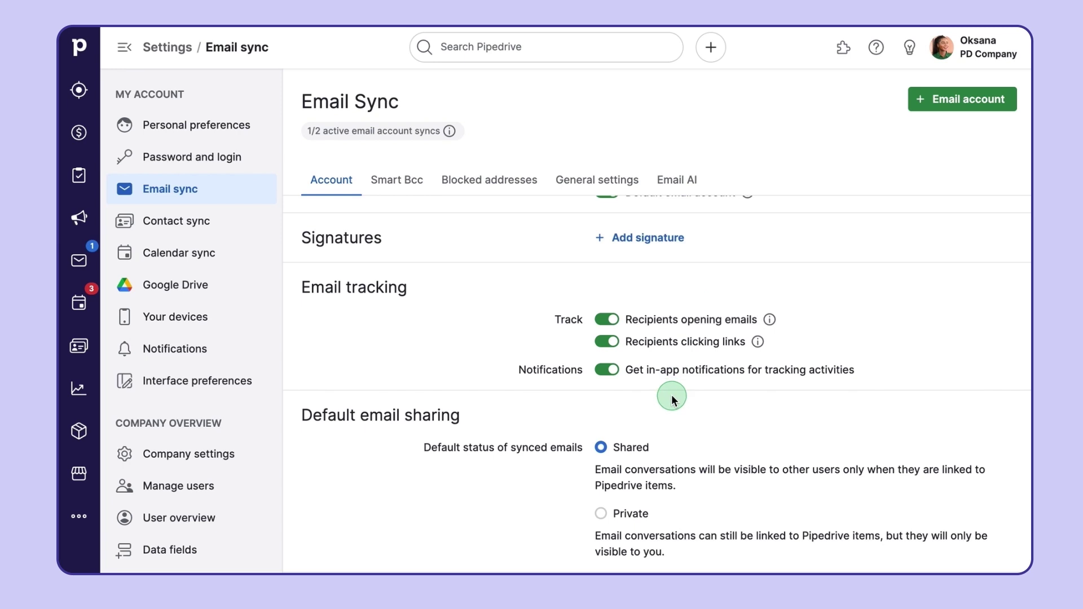
scroll(672, 399, "down", 1)
scroll(672, 399, "down", 1)
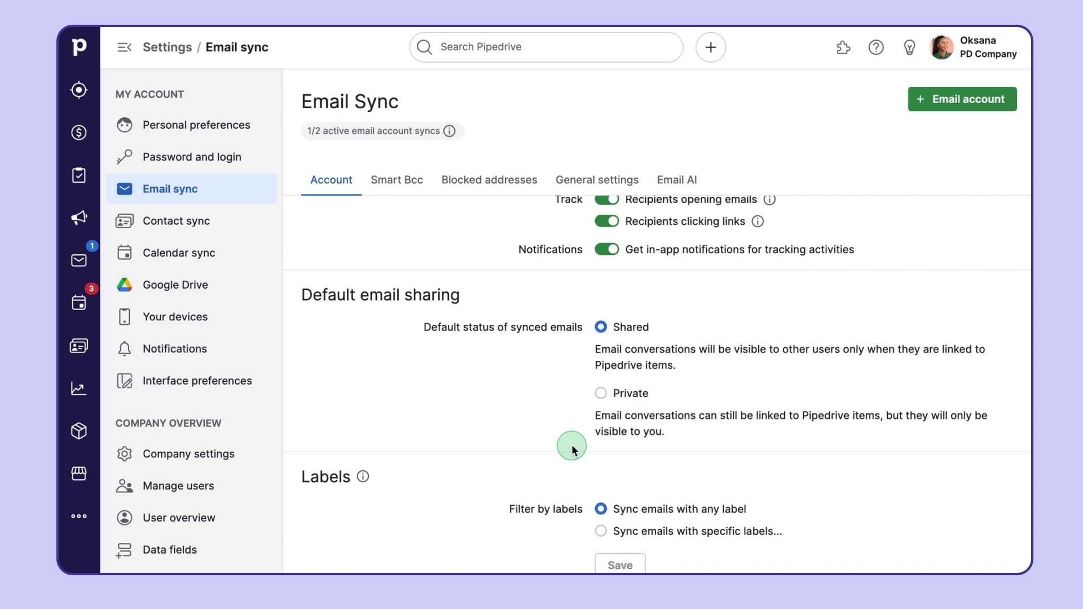
scroll(572, 450, "down", 2)
scroll(572, 446, "down", 1)
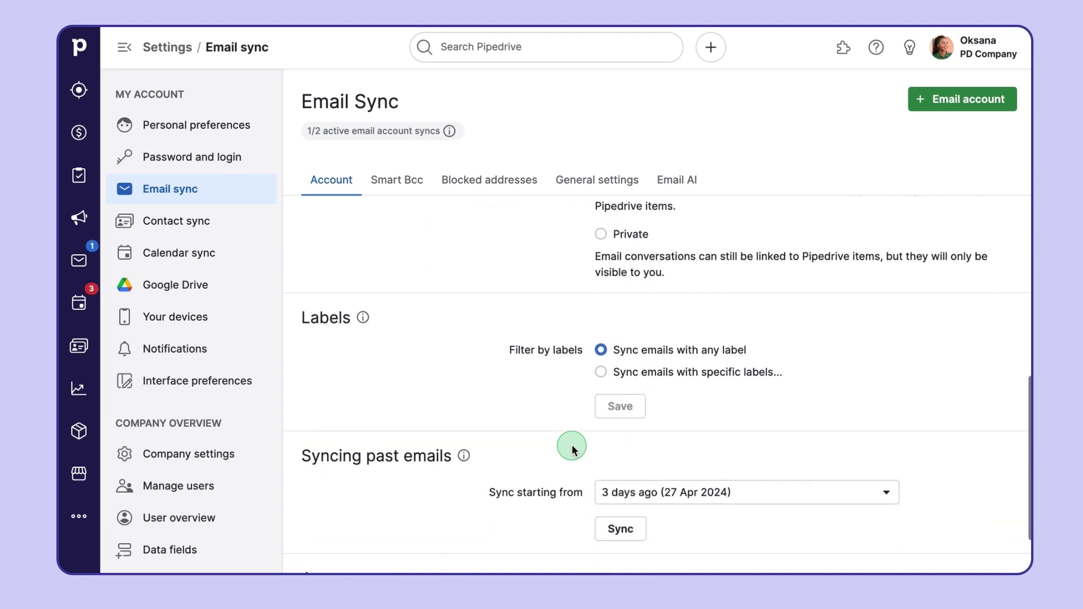
left_click(679, 375)
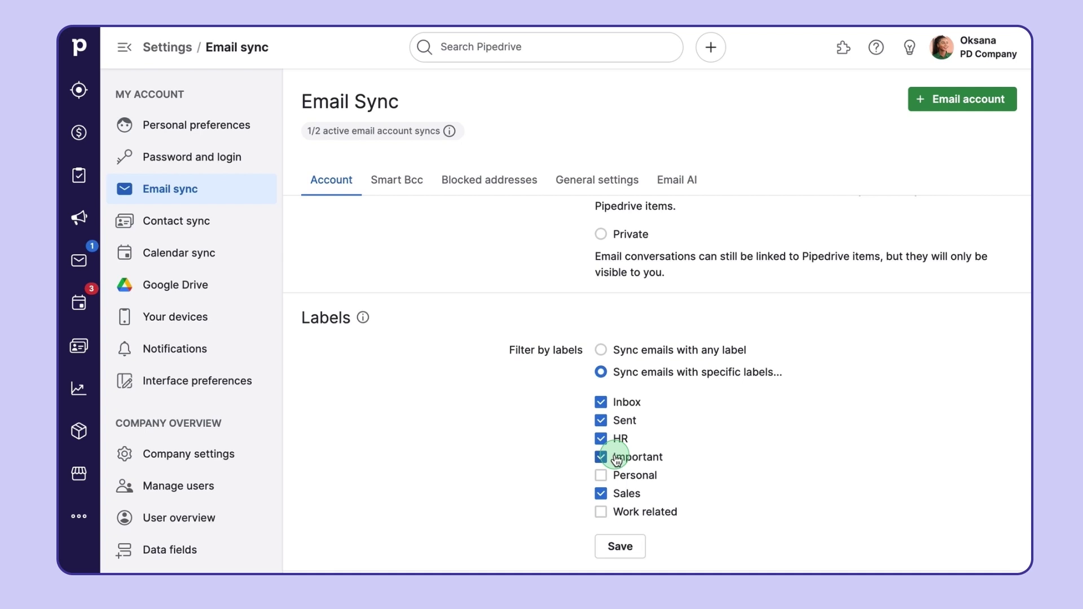
left_click(657, 348)
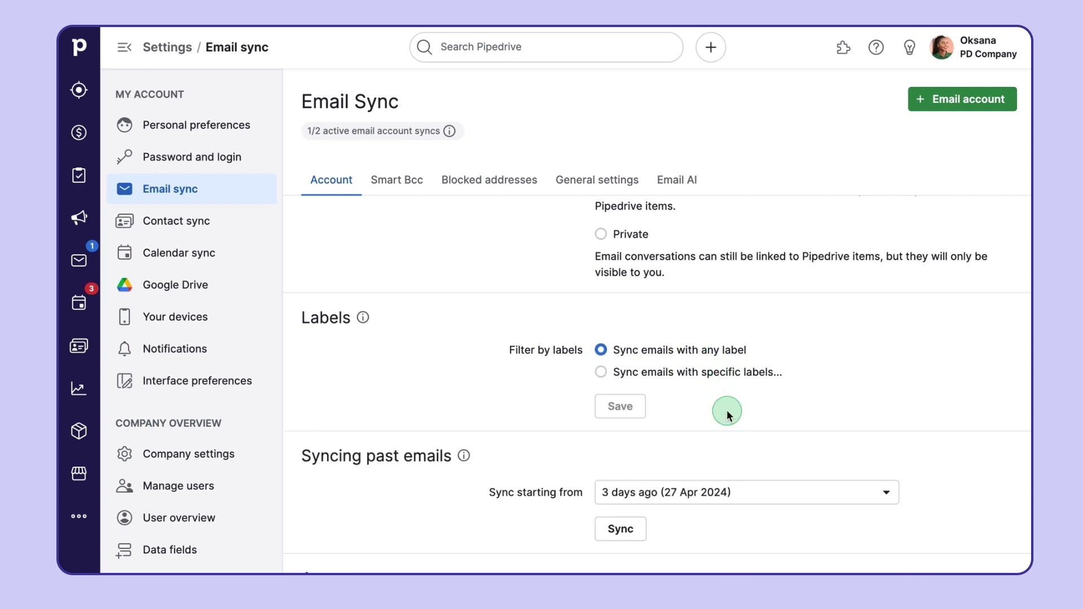
left_click(576, 186)
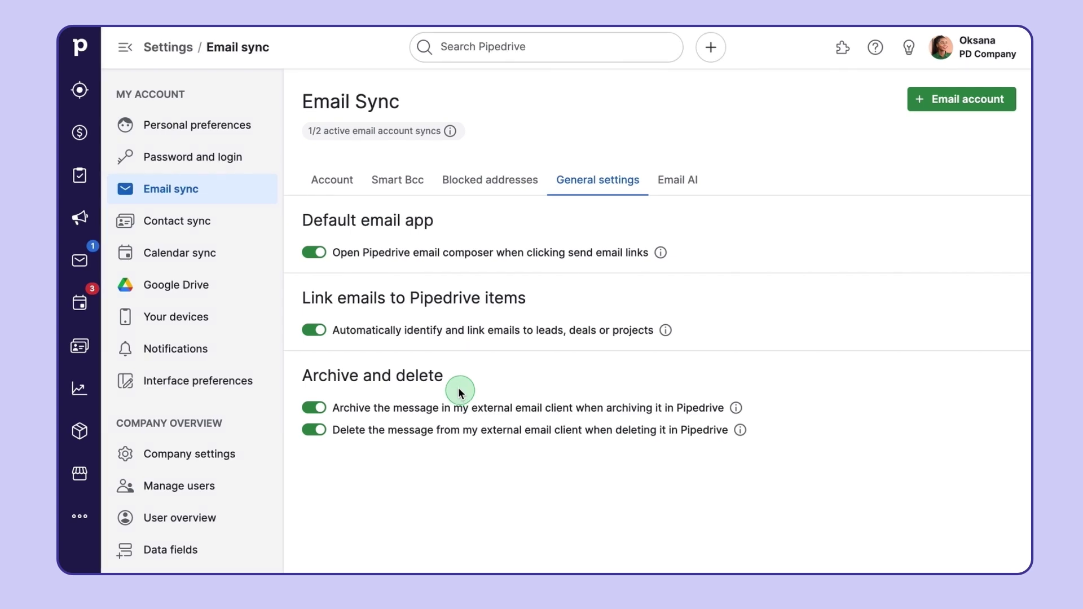
left_click(346, 179)
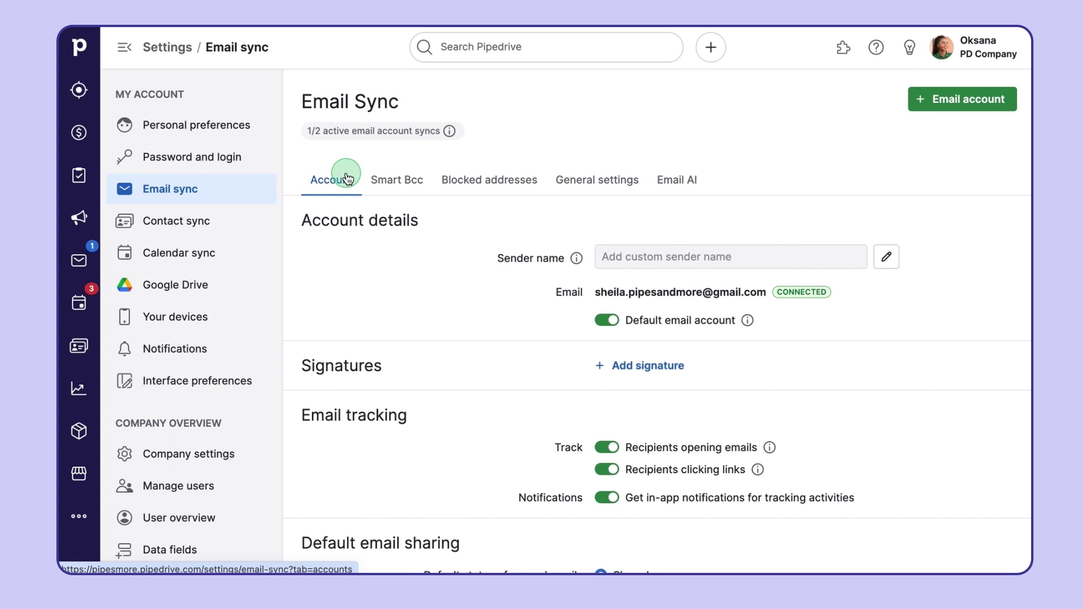
left_click(979, 107)
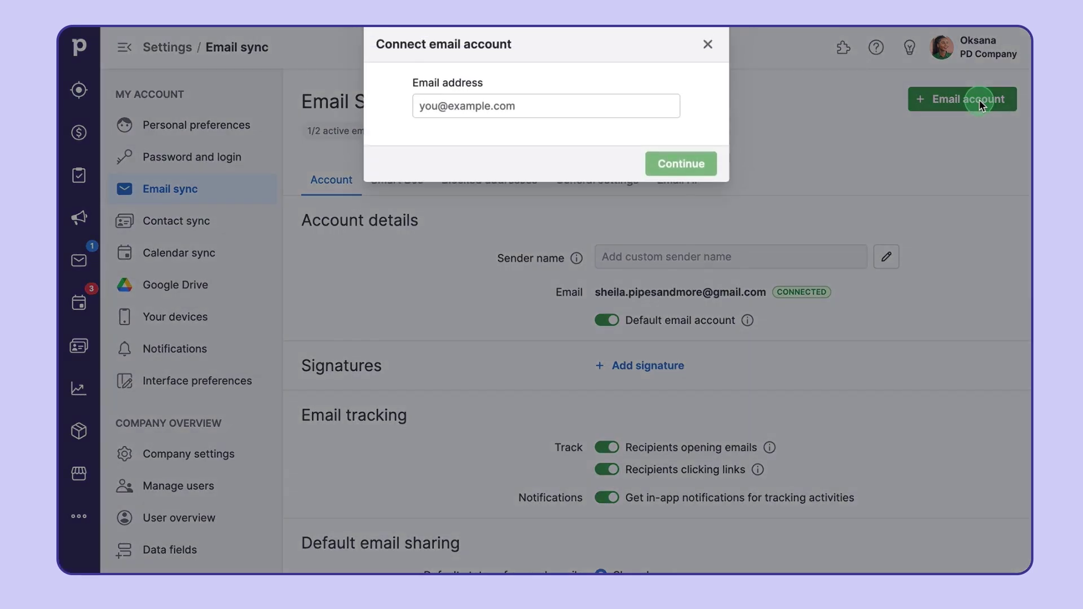
left_click(674, 163)
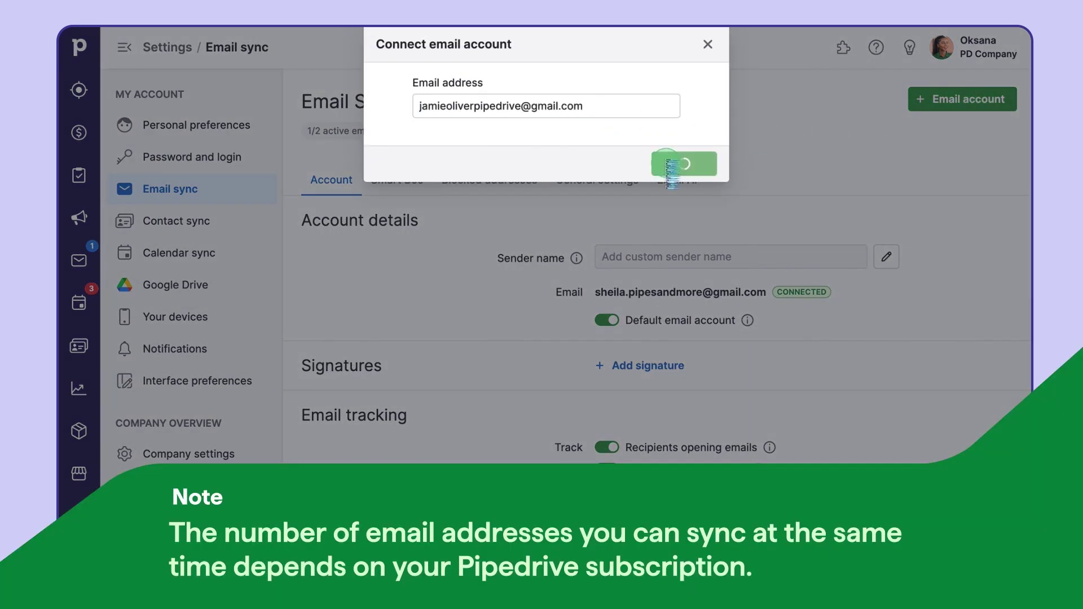
left_click(651, 228)
left_click(633, 381)
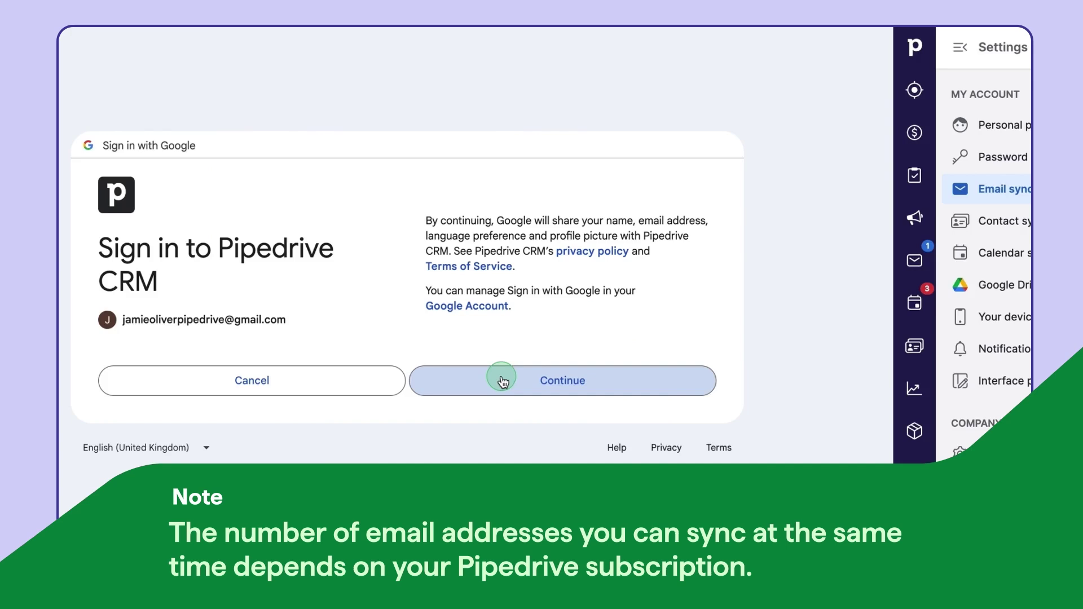
Step: Disable the Default email account setting on the first account
left_click(421, 263)
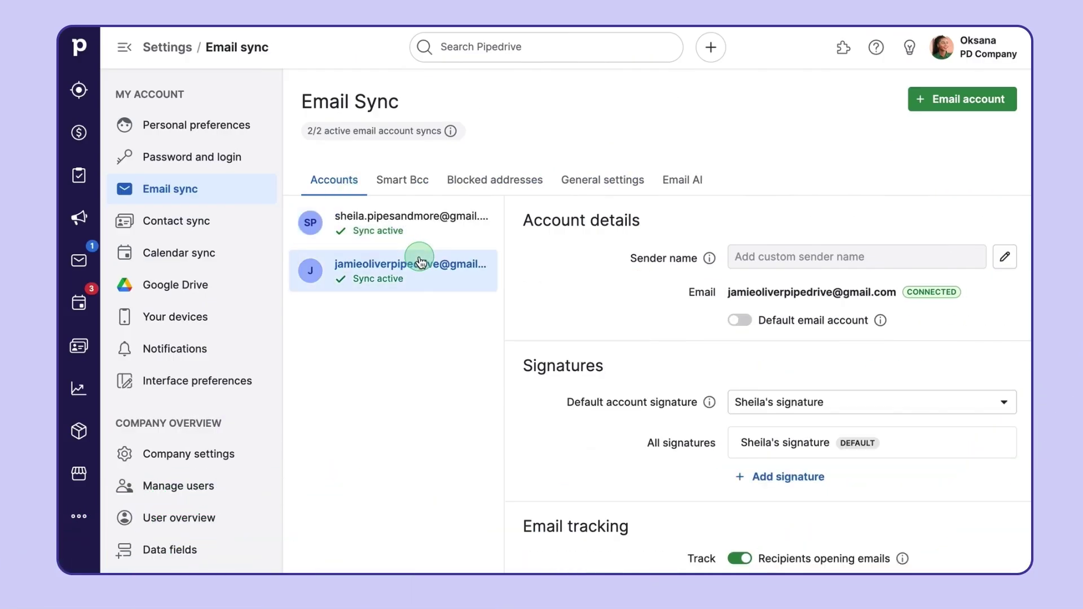
left_click(435, 231)
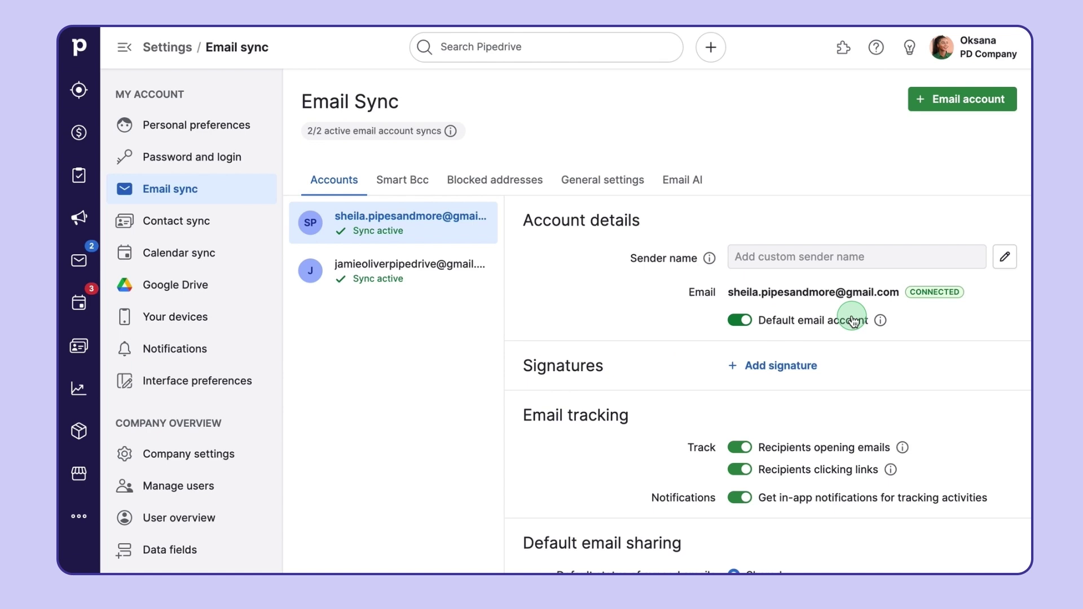
mouse_move(880, 320)
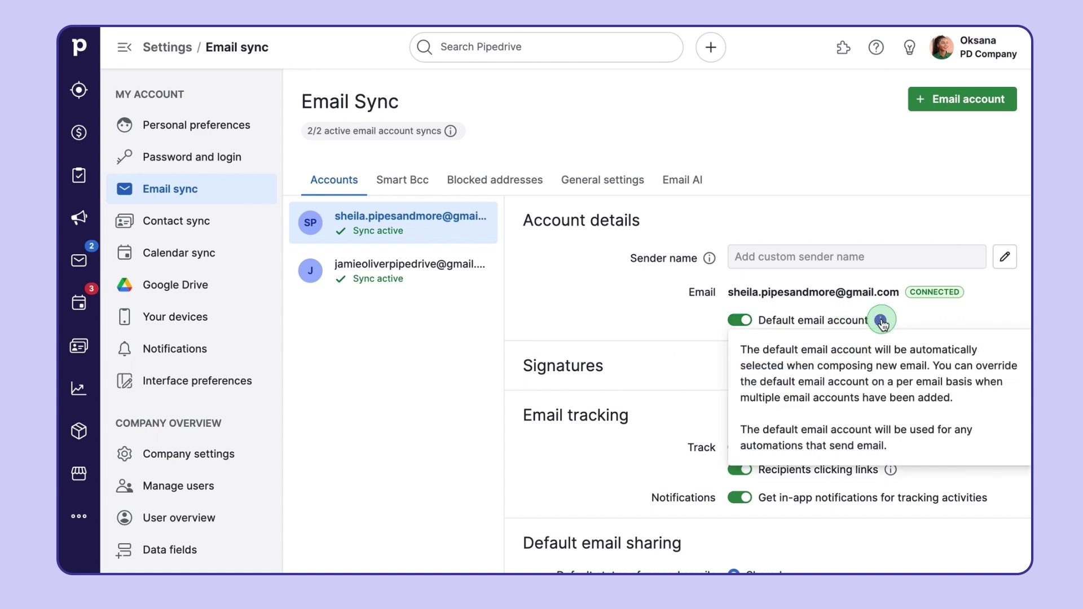
left_click(740, 321)
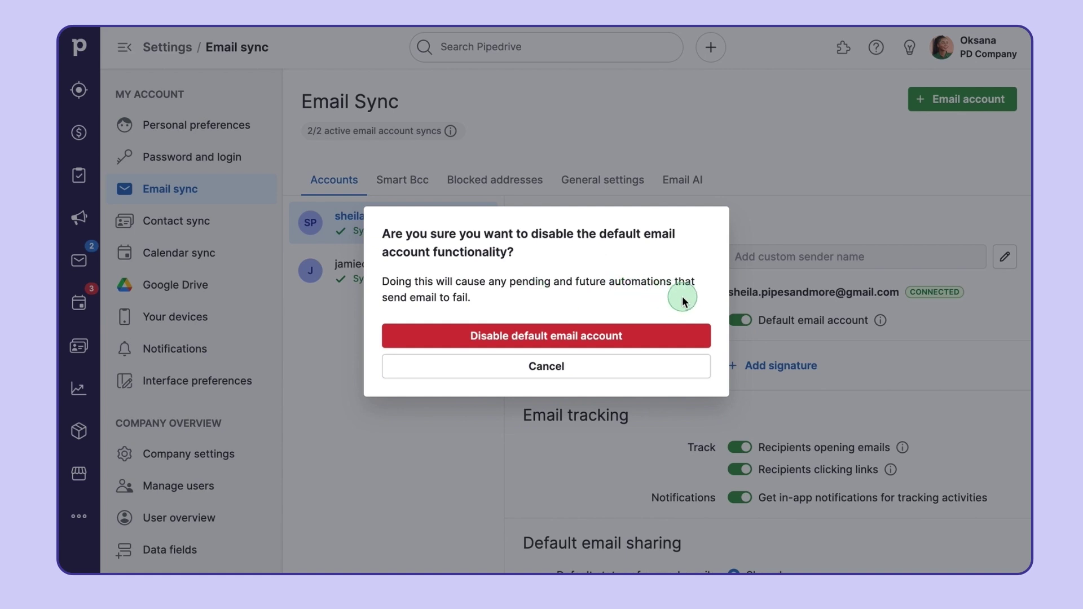
left_click(649, 337)
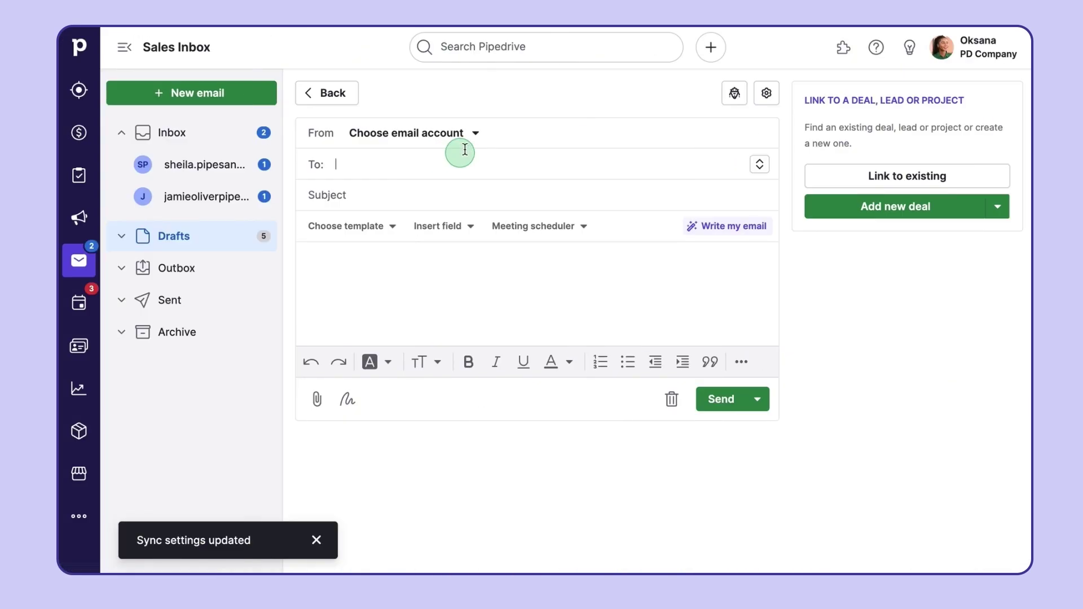
left_click(476, 138)
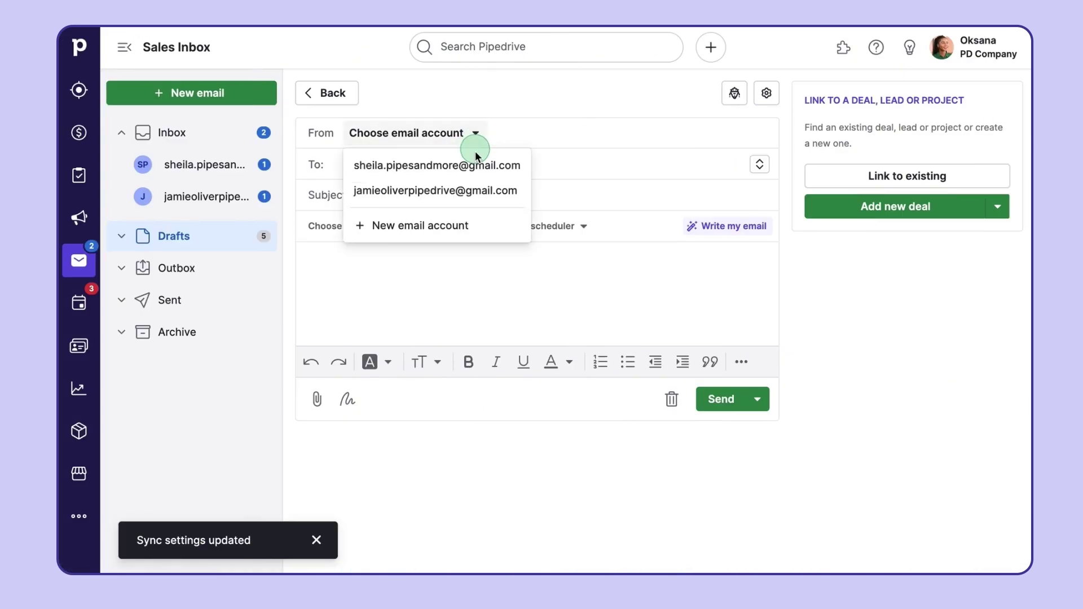
left_click(487, 192)
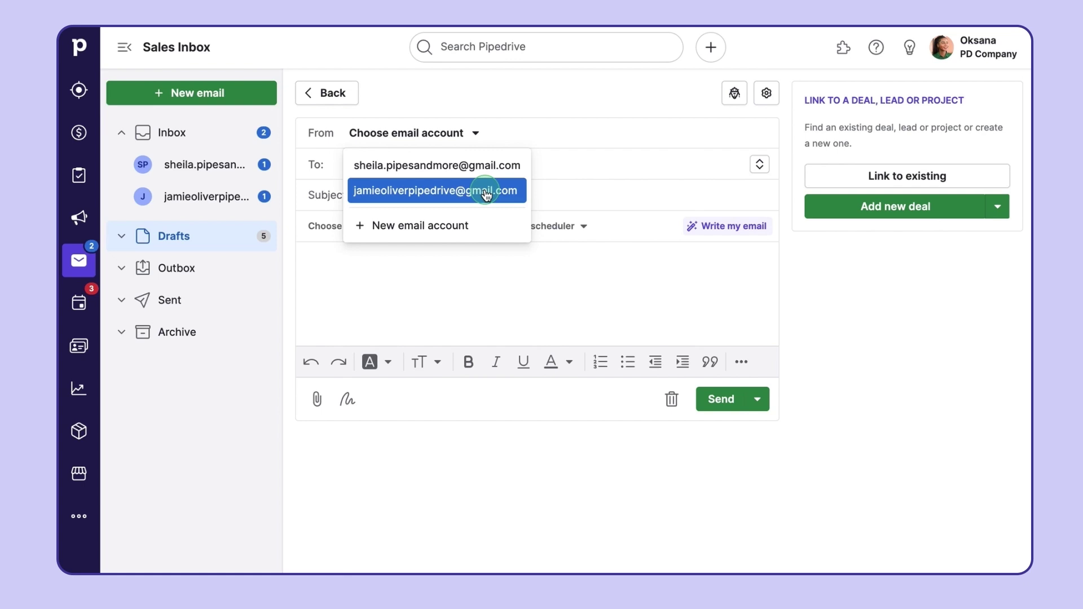
left_click(483, 107)
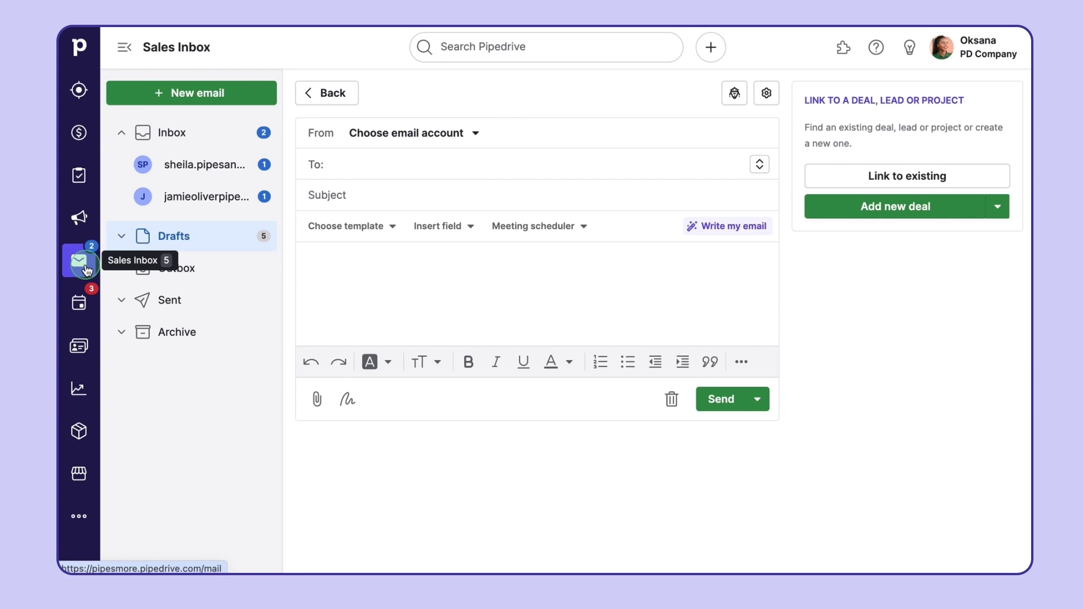
Step: Show the combined Inbox of both accounts after checking each mailbox, Labels and Filters
left_click(85, 267)
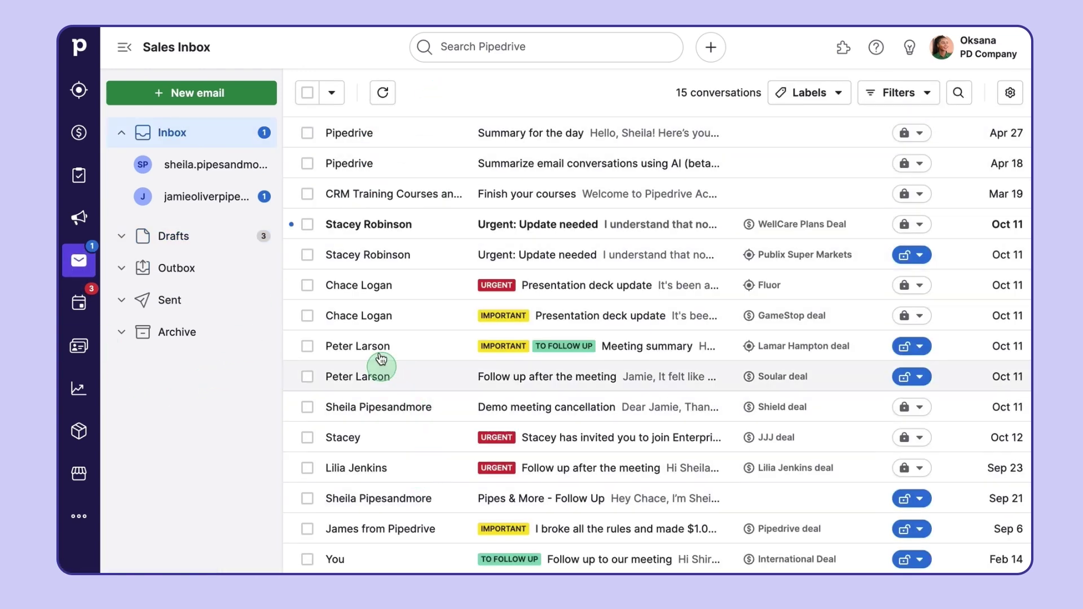
left_click(262, 175)
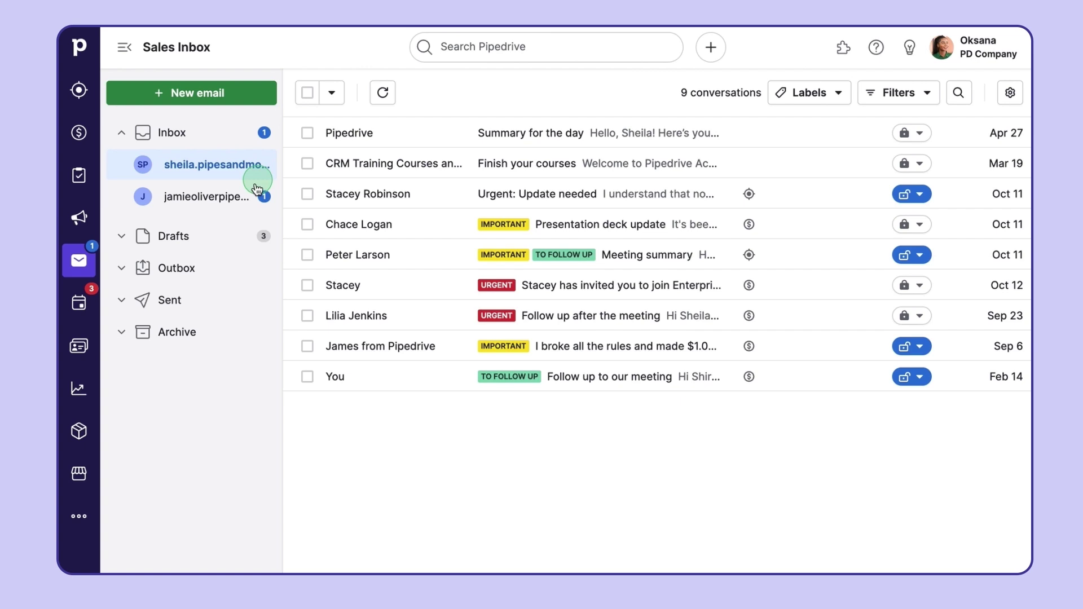
left_click(256, 195)
left_click(258, 132)
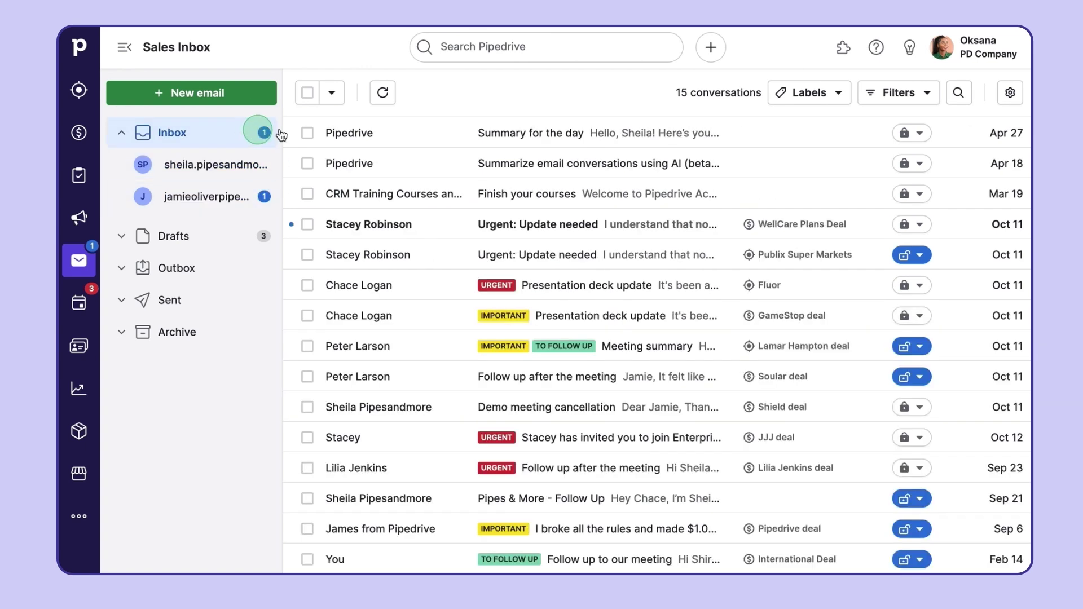
left_click(829, 92)
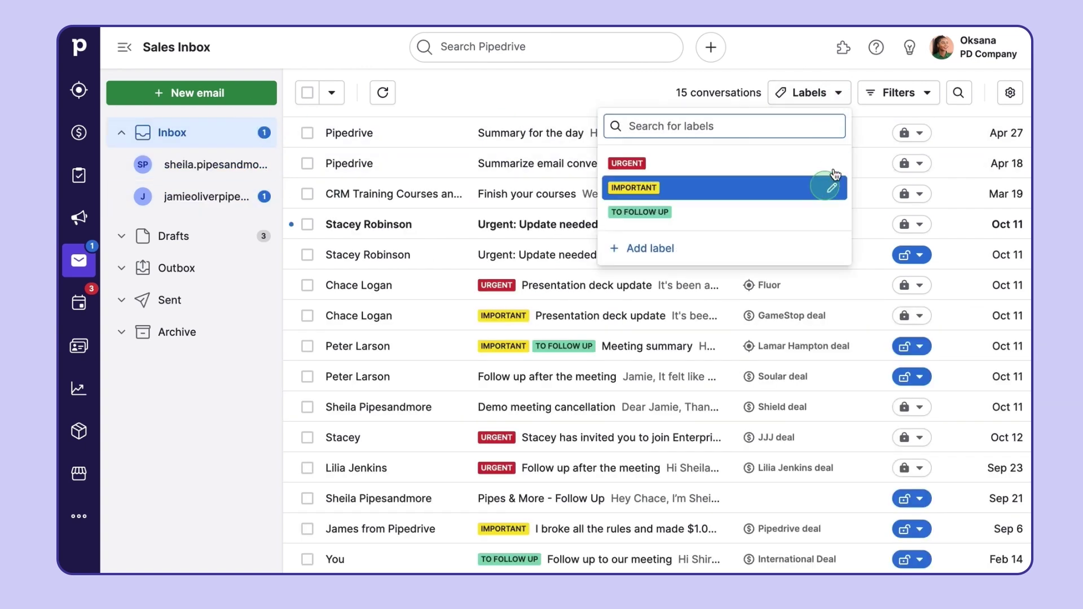
left_click(920, 92)
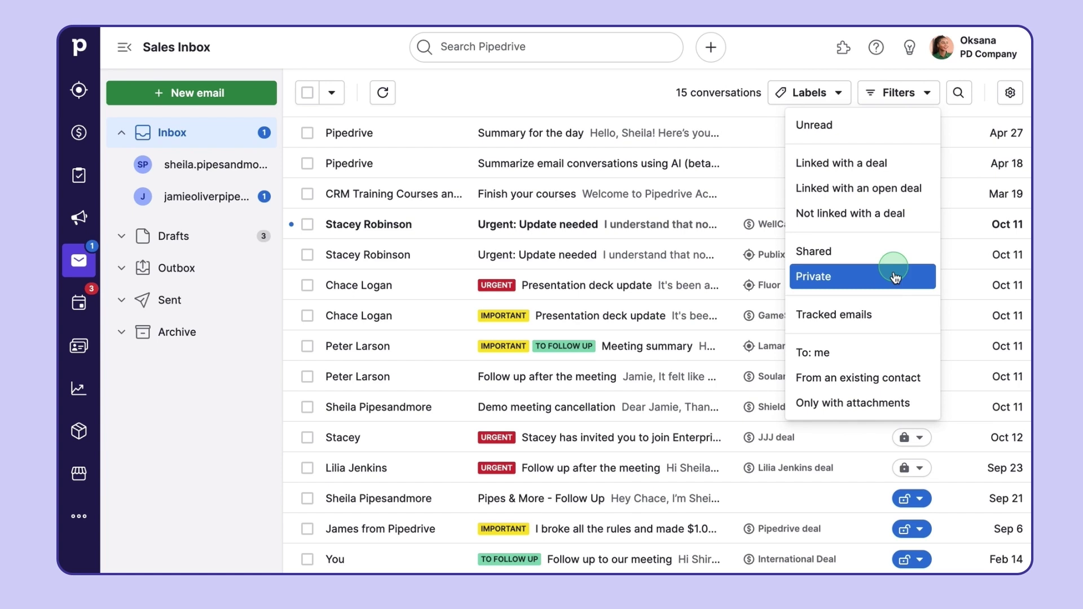
left_click(713, 107)
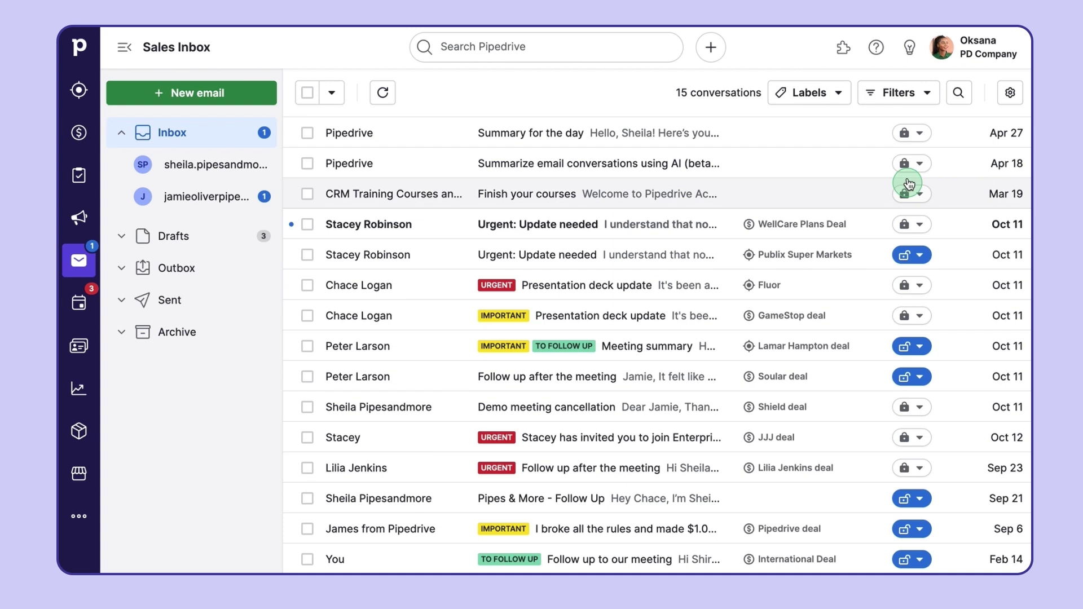
Step: Keep the first conversation's sharing set to private
left_click(920, 134)
left_click(865, 219)
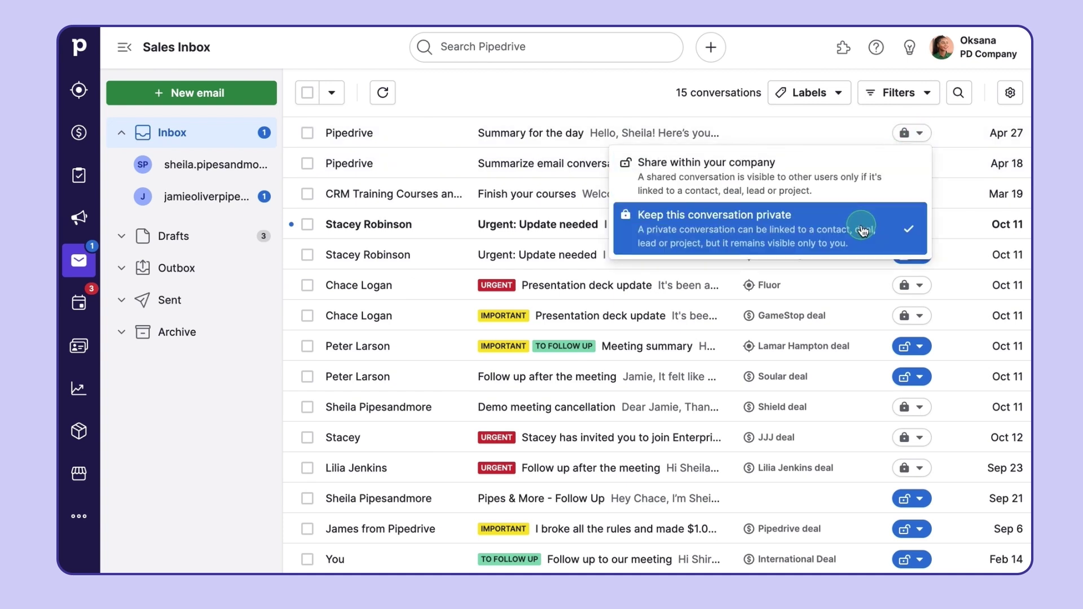
left_click(606, 97)
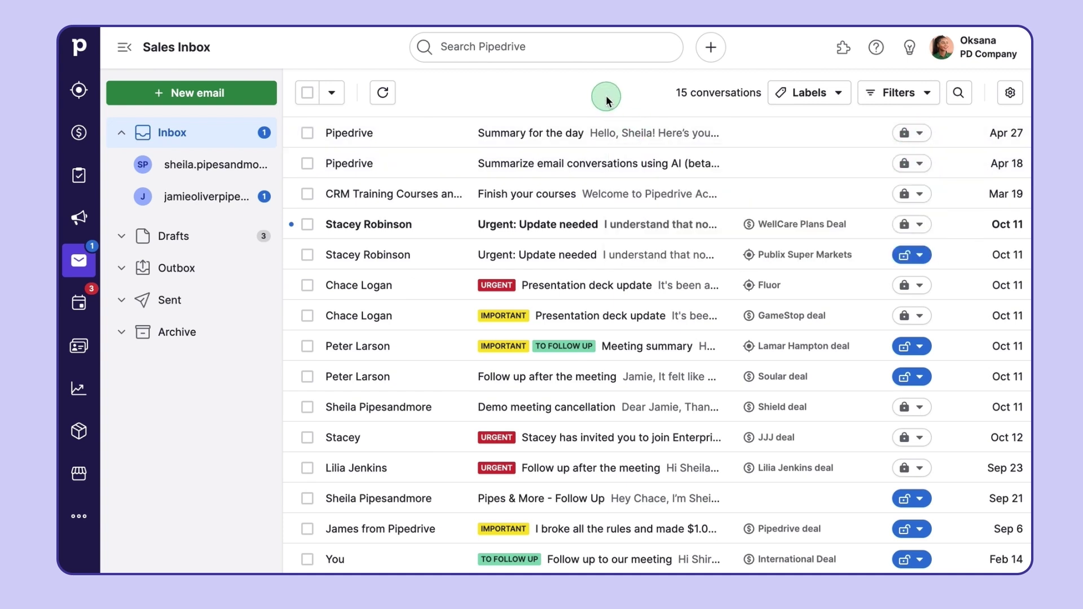
Step: Share Summary for the day, AI summaries, Finish your courses and Urgent: Update needed company-wide
left_click(307, 133)
left_click(307, 163)
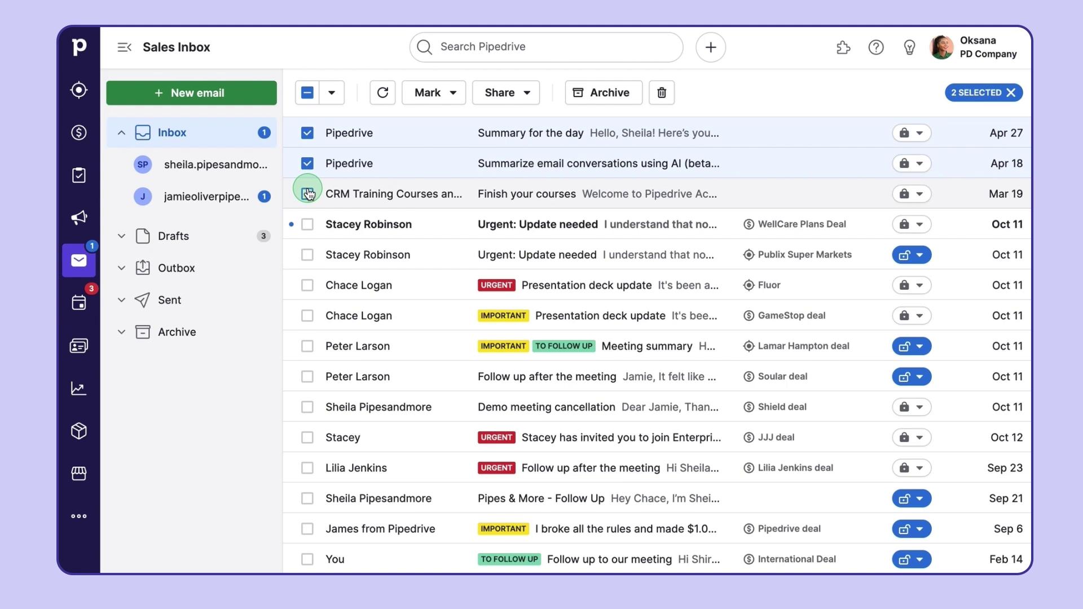
left_click(308, 194)
left_click(307, 224)
left_click(500, 93)
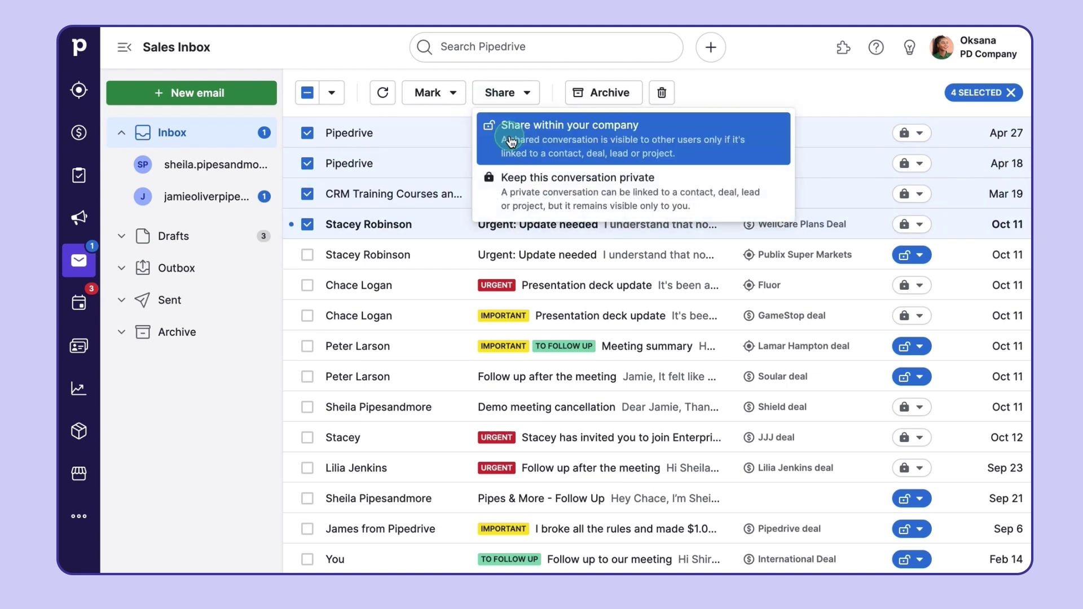
left_click(517, 146)
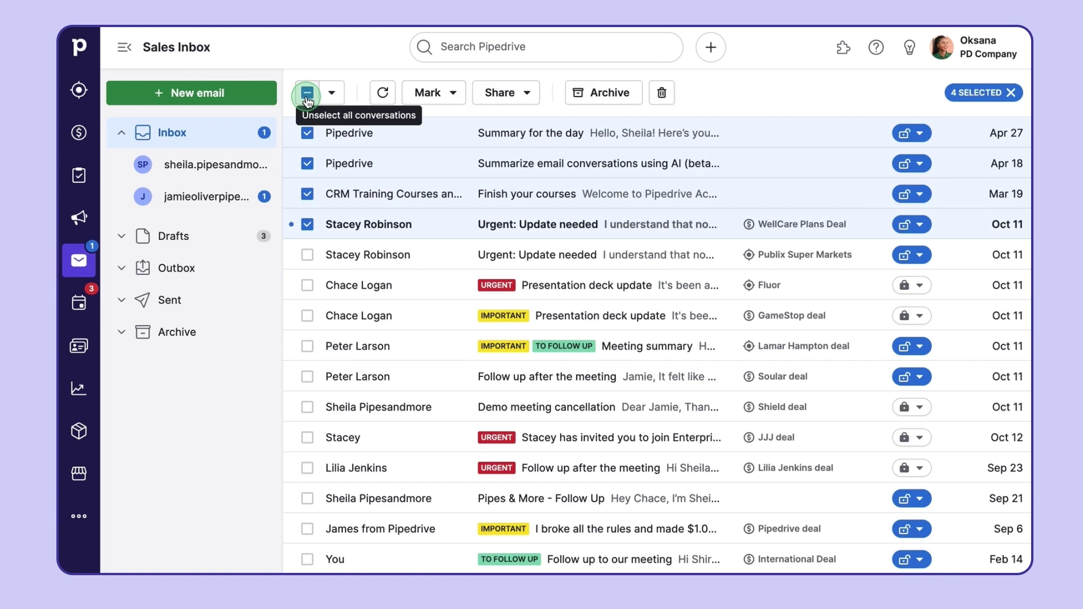
left_click(308, 93)
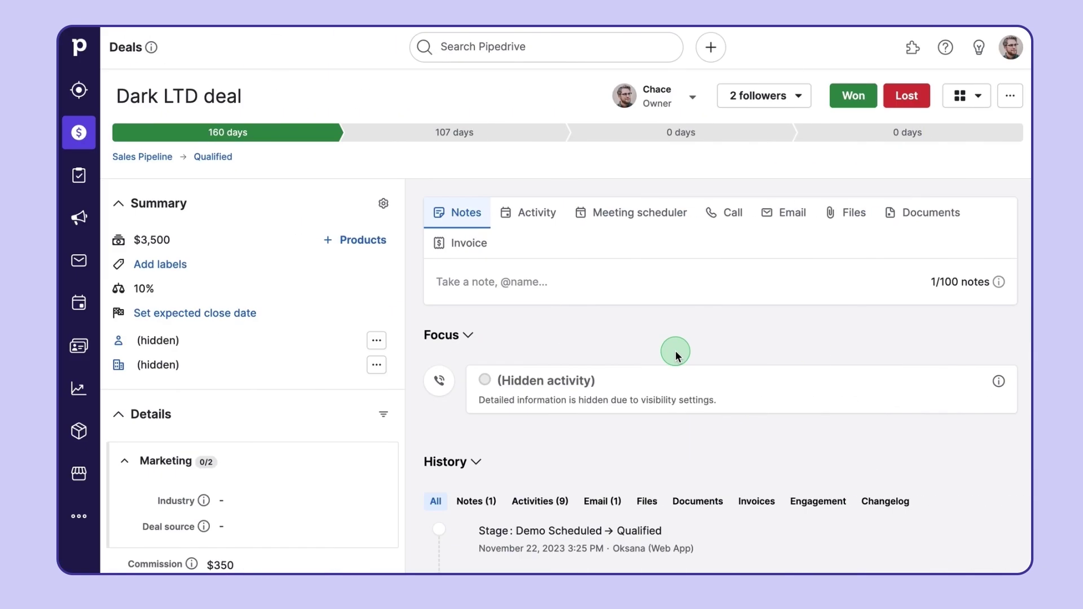
scroll(677, 352, "down", 3)
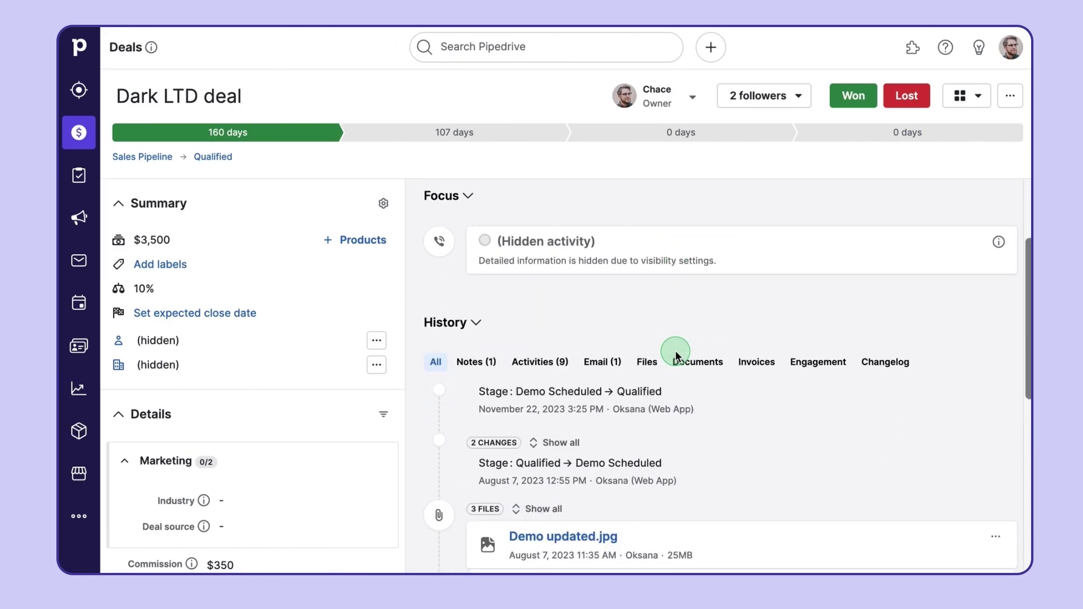
scroll(677, 351, "down", 2)
left_click(615, 258)
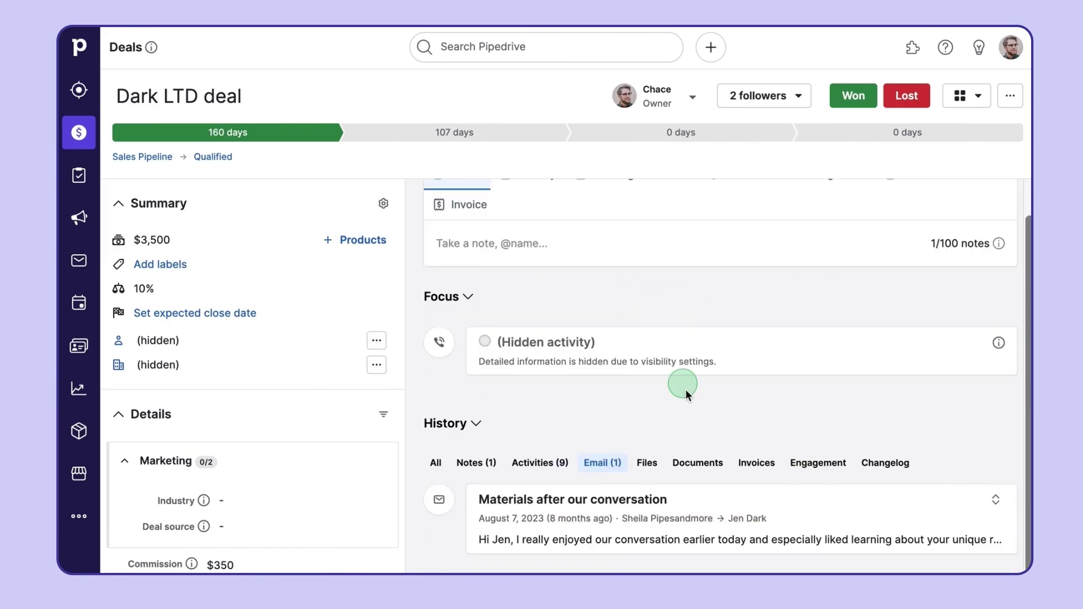
left_click(997, 509)
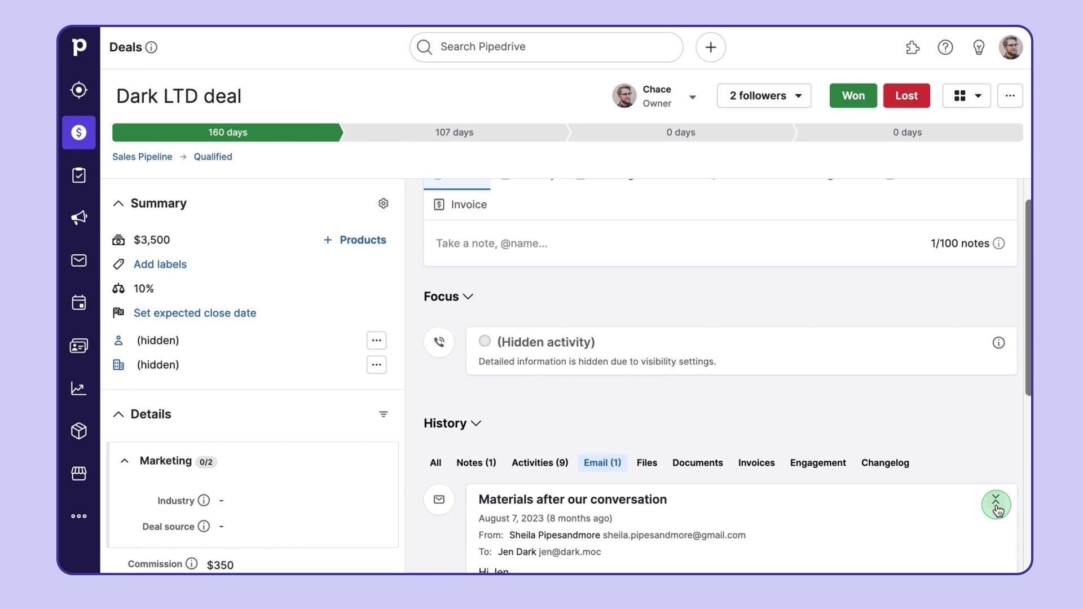
scroll(786, 531, "down", 5)
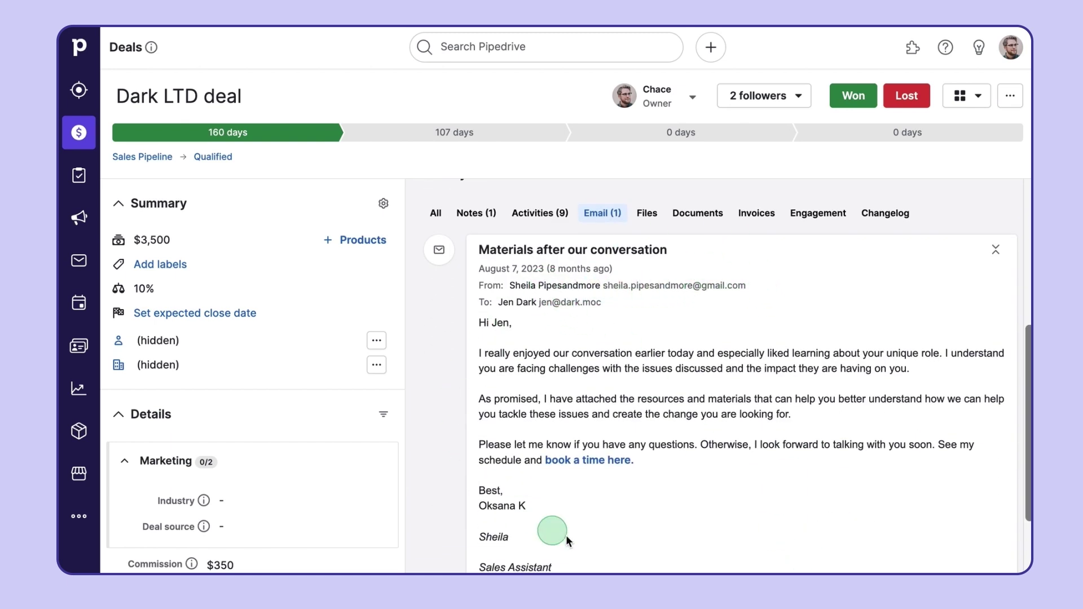
scroll(835, 288, "up", 2)
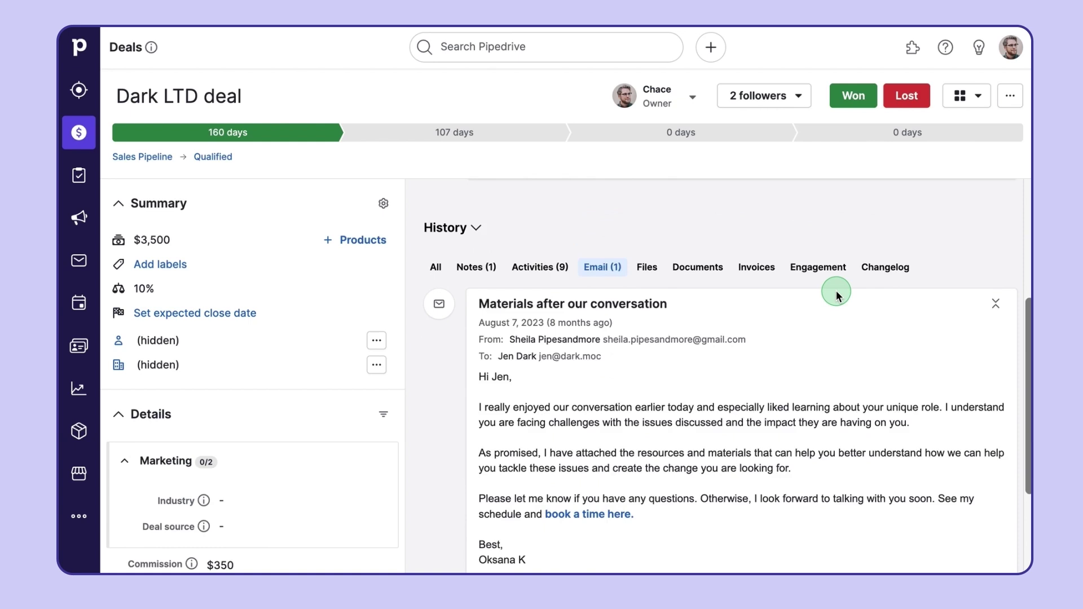
scroll(835, 290, "up", 3)
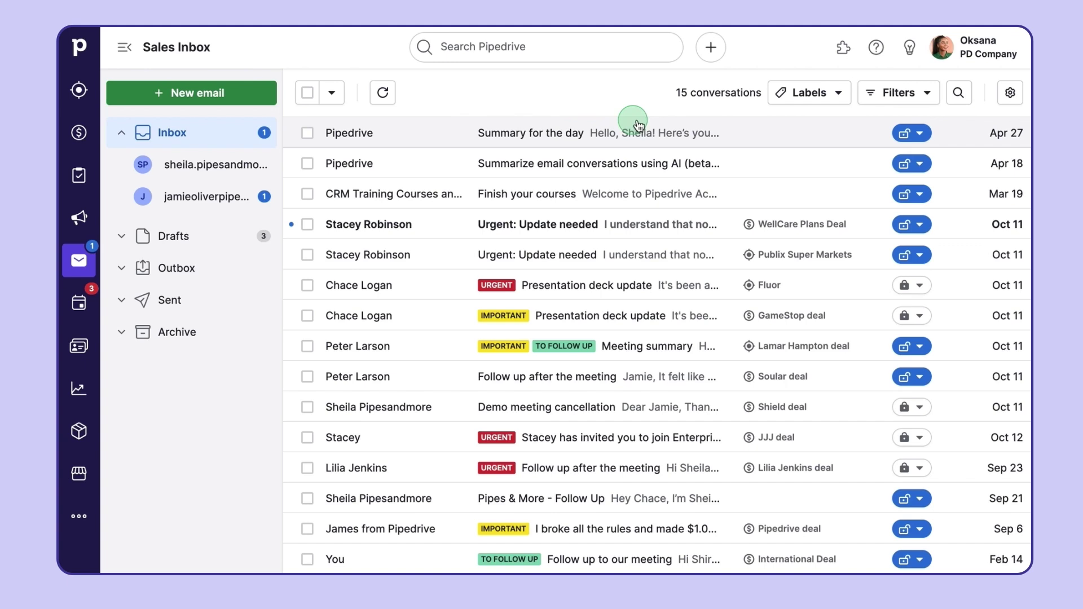
Step: Add a blue conversation label named 'New label' from the Labels list
left_click(832, 96)
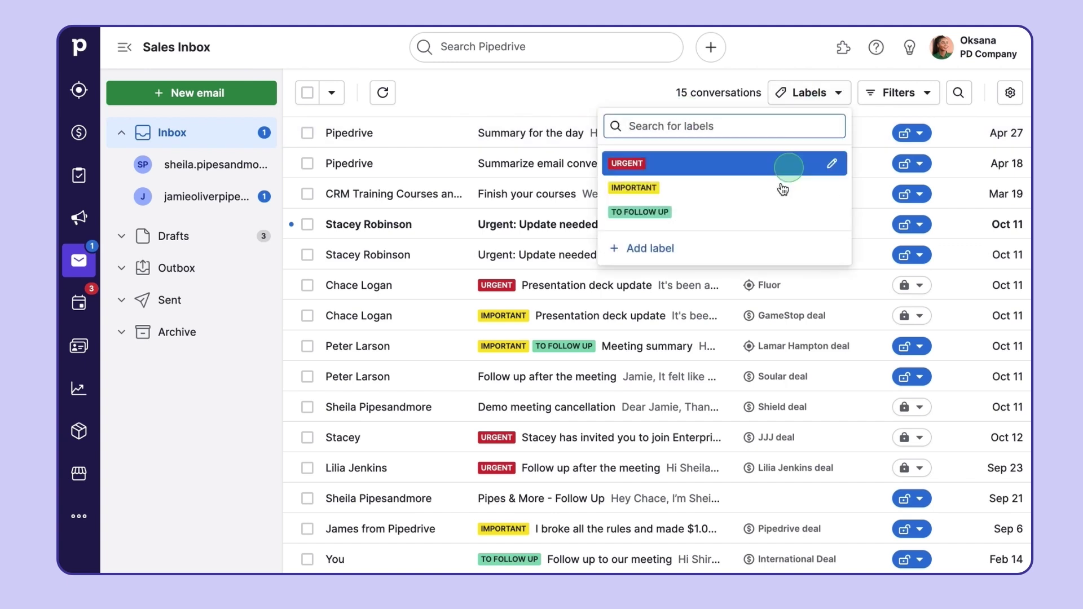
left_click(766, 249)
left_click(700, 194)
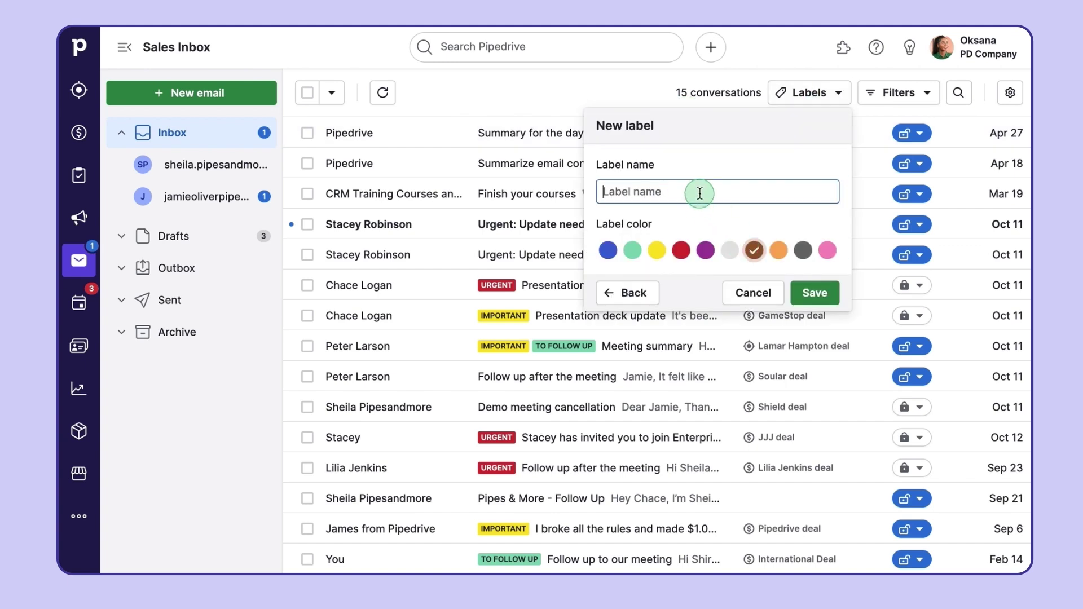
type("New label")
left_click(608, 250)
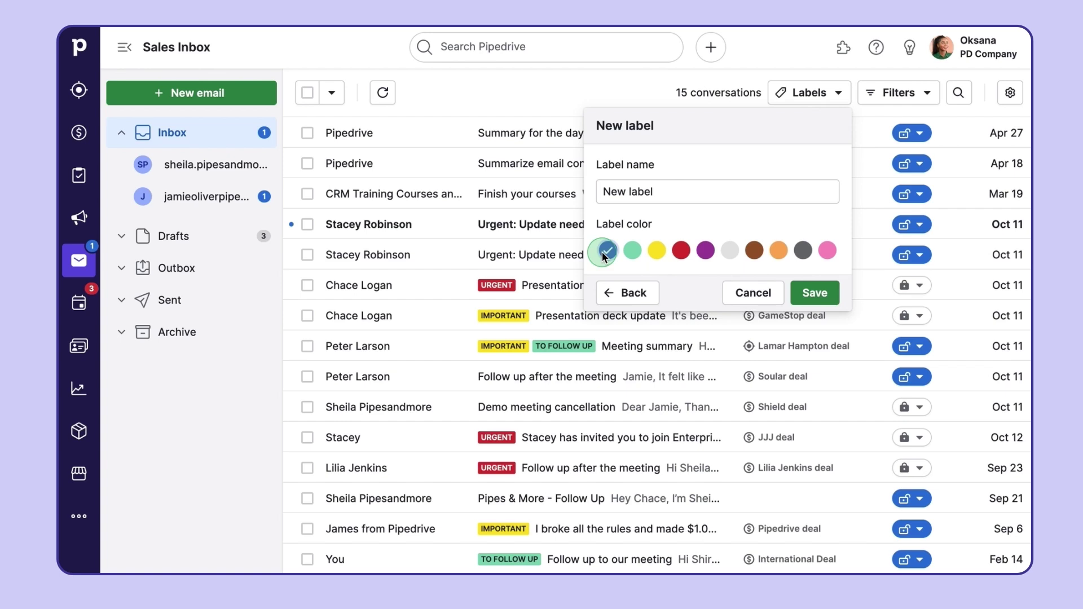
left_click(815, 293)
left_click(656, 102)
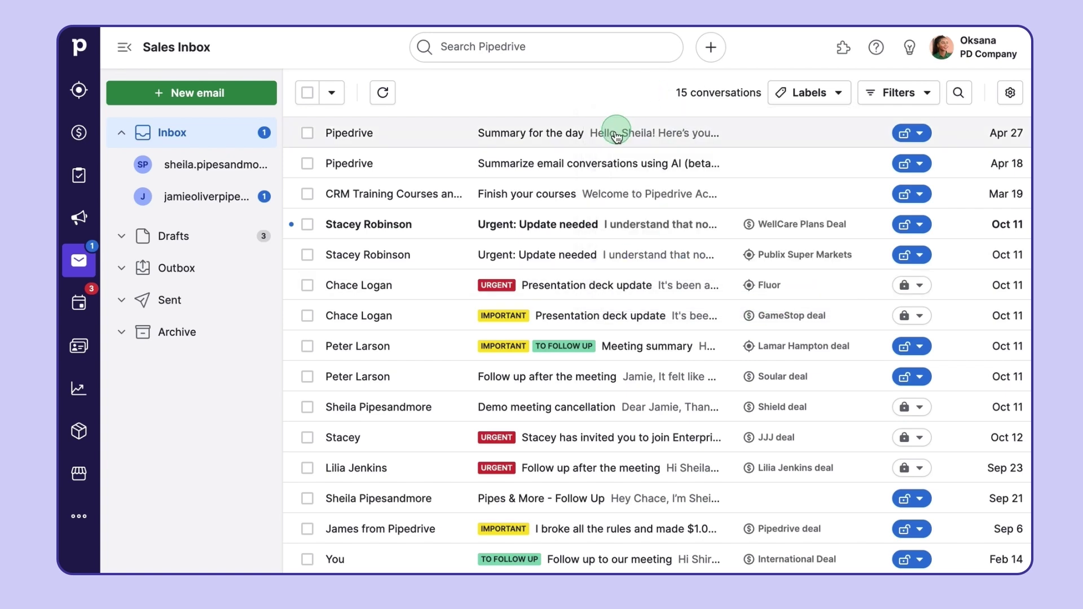
Step: Tag the Summary for the day conversation with URGENT and NEW LABEL
left_click(615, 135)
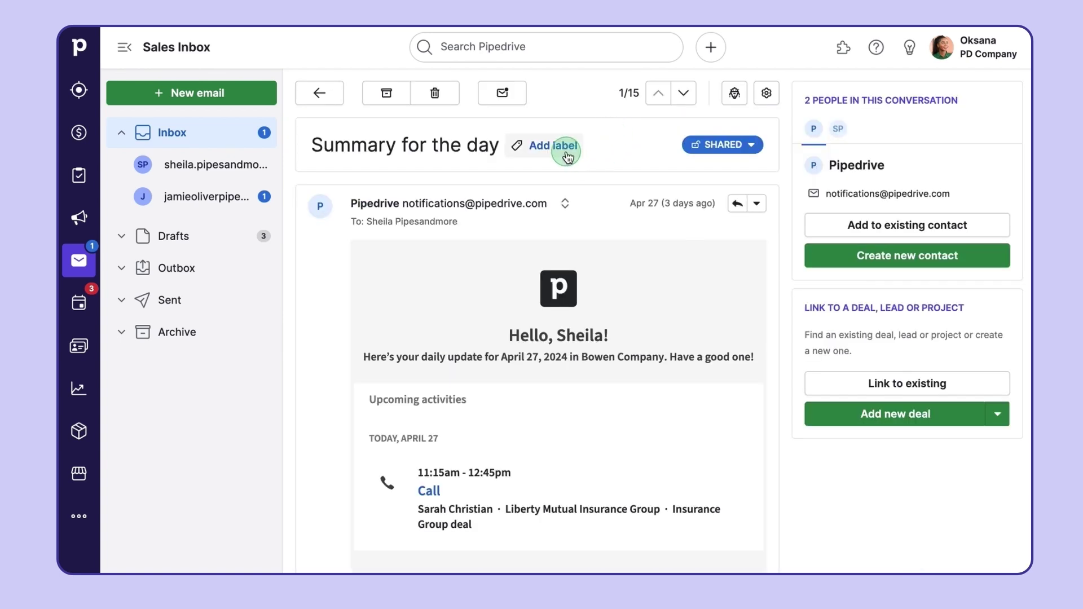
left_click(563, 147)
left_click(590, 217)
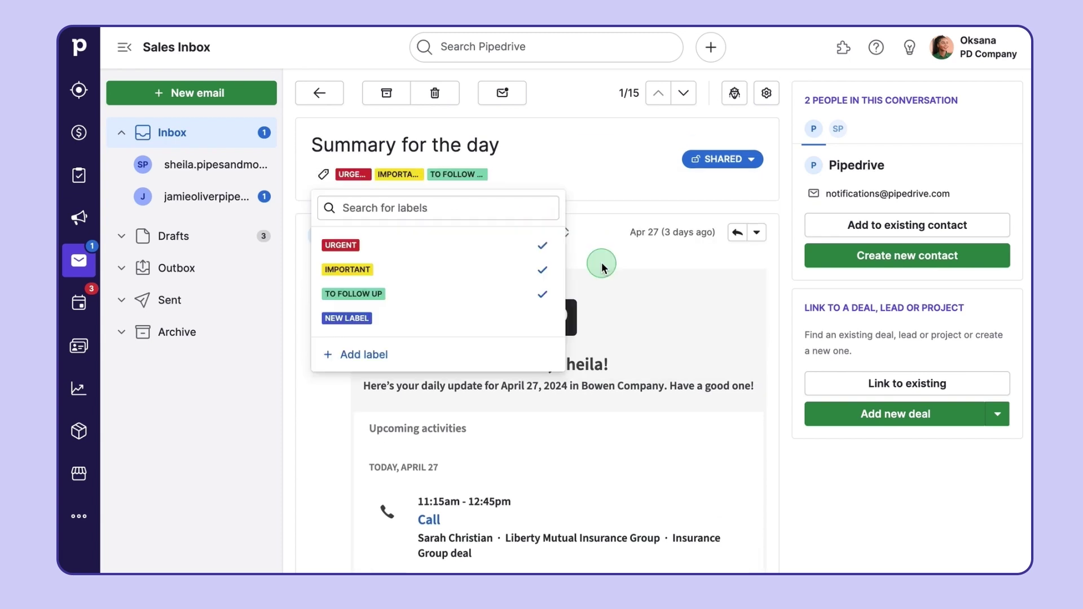
left_click(569, 317)
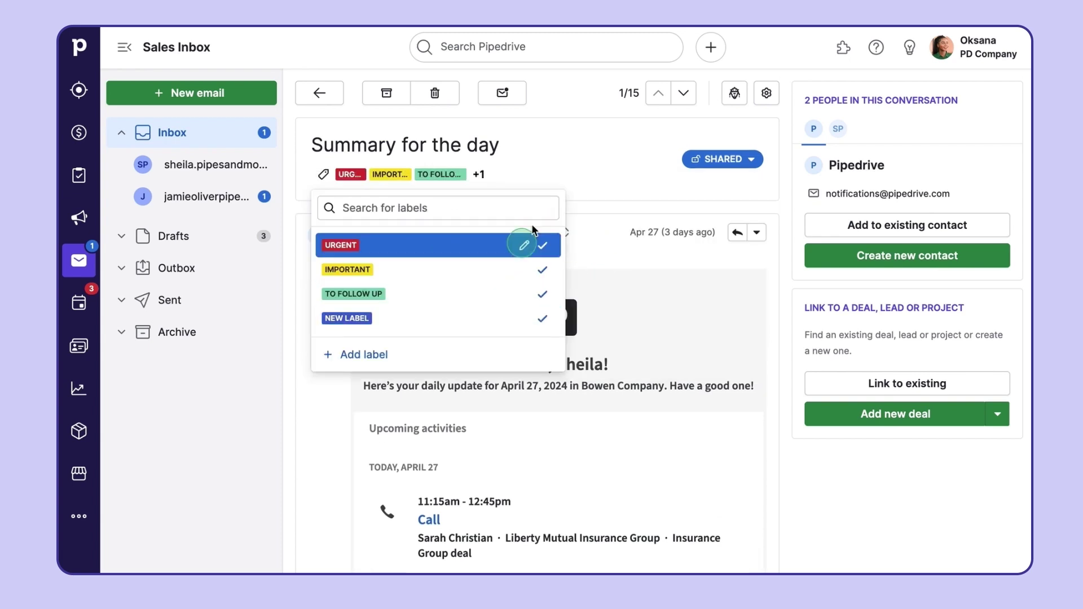
left_click(558, 174)
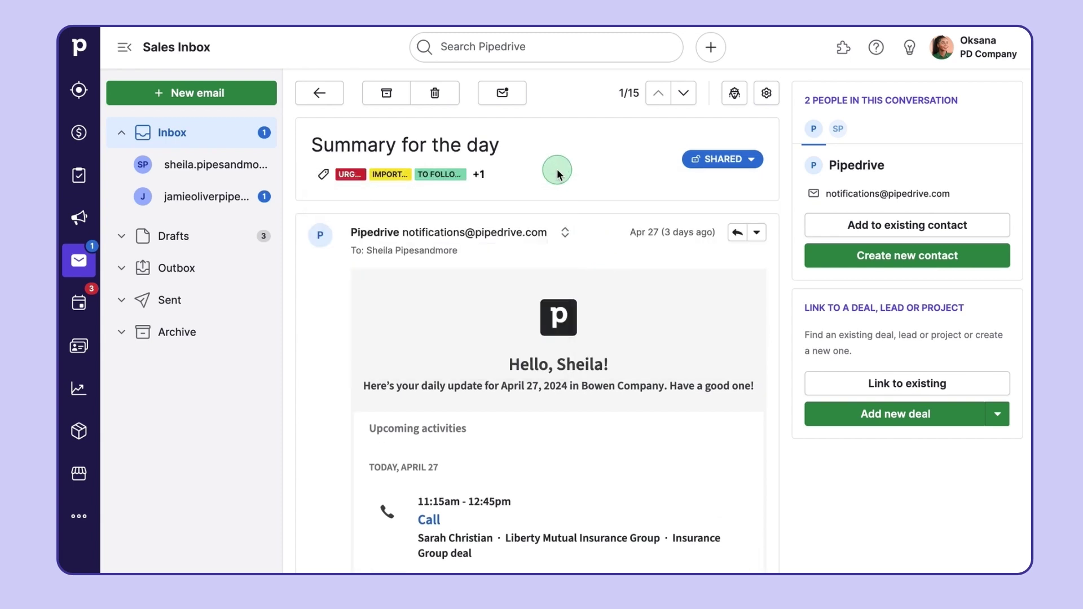
Step: Delete NEW LABEL through the Edit label dialog
left_click(480, 179)
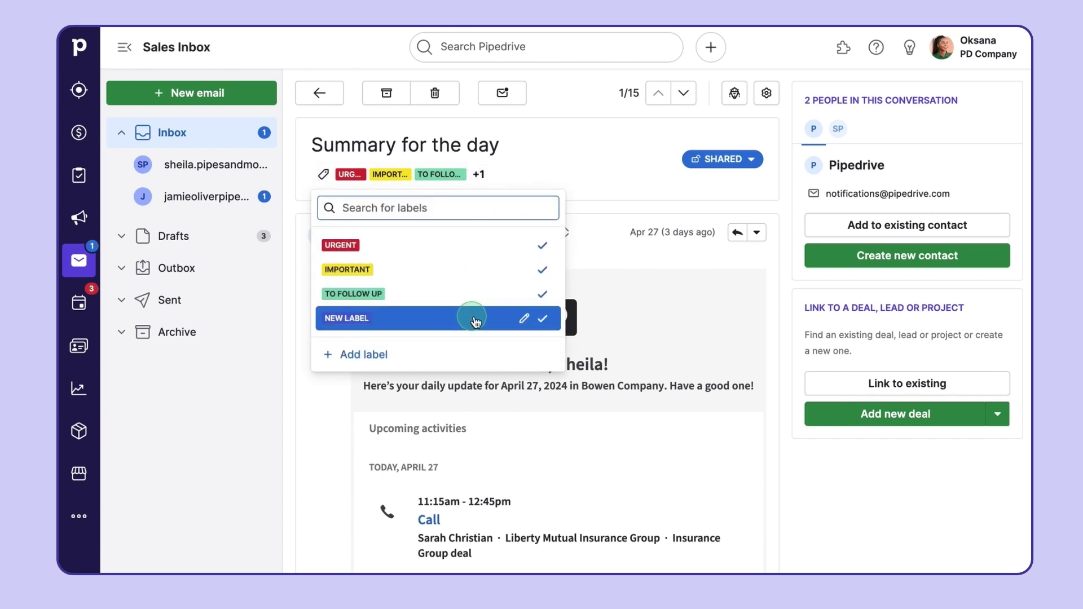
left_click(524, 318)
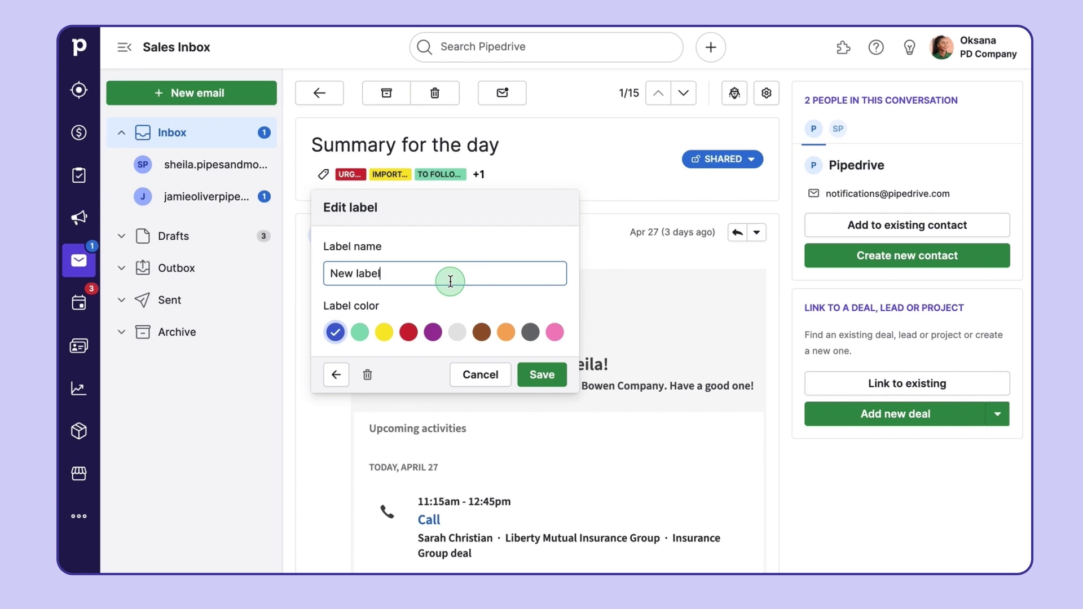
left_click(371, 375)
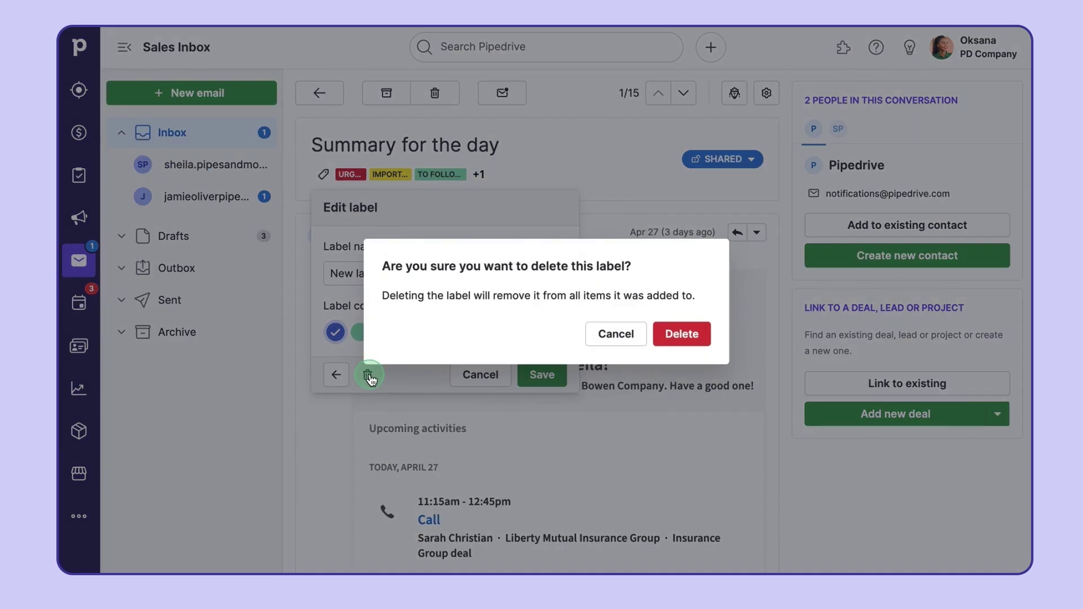
left_click(662, 339)
left_click(590, 188)
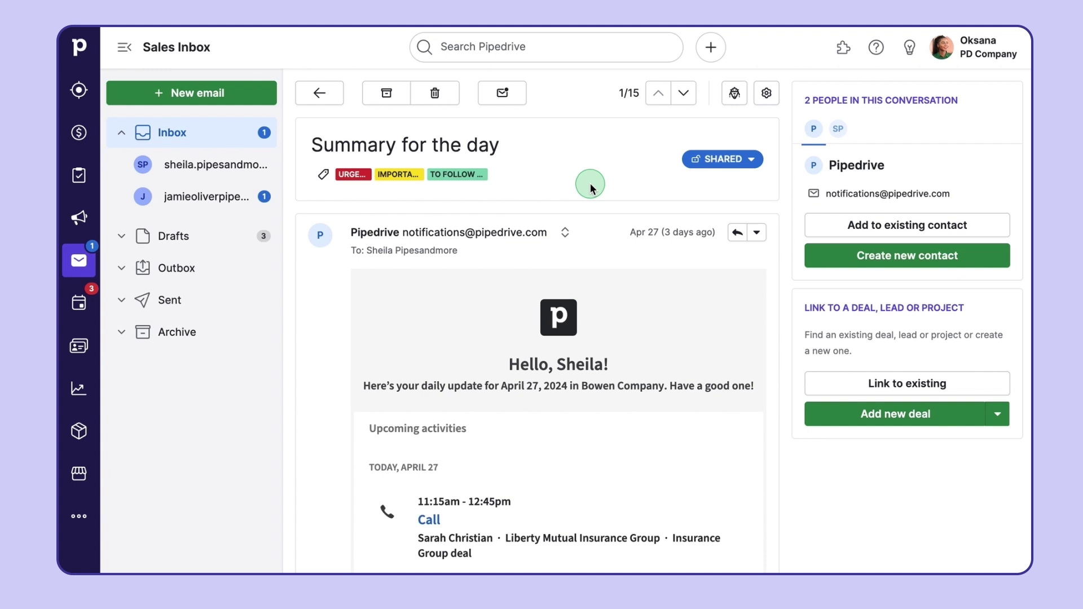
Step: Back in the inbox list, filter by URGENT and IMPORTANT labels, then clear the filter
left_click(341, 96)
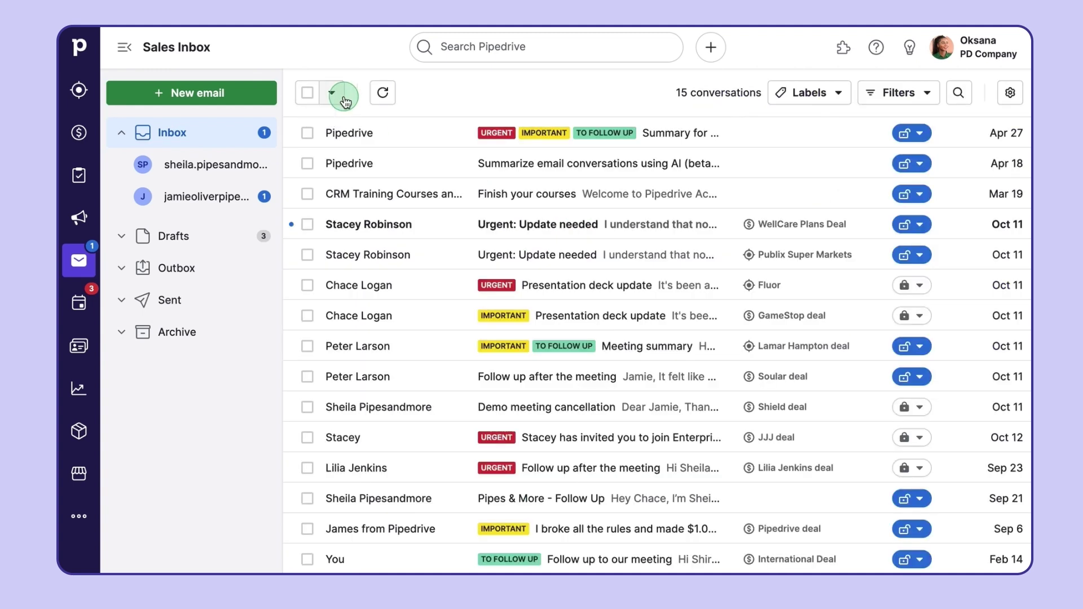
left_click(829, 102)
left_click(774, 171)
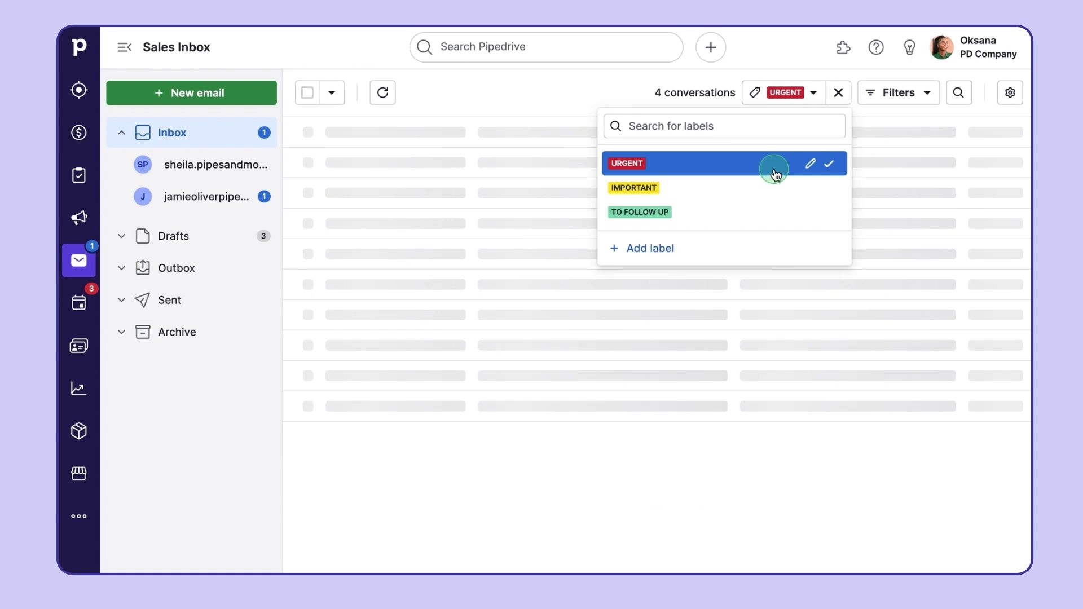
left_click(762, 189)
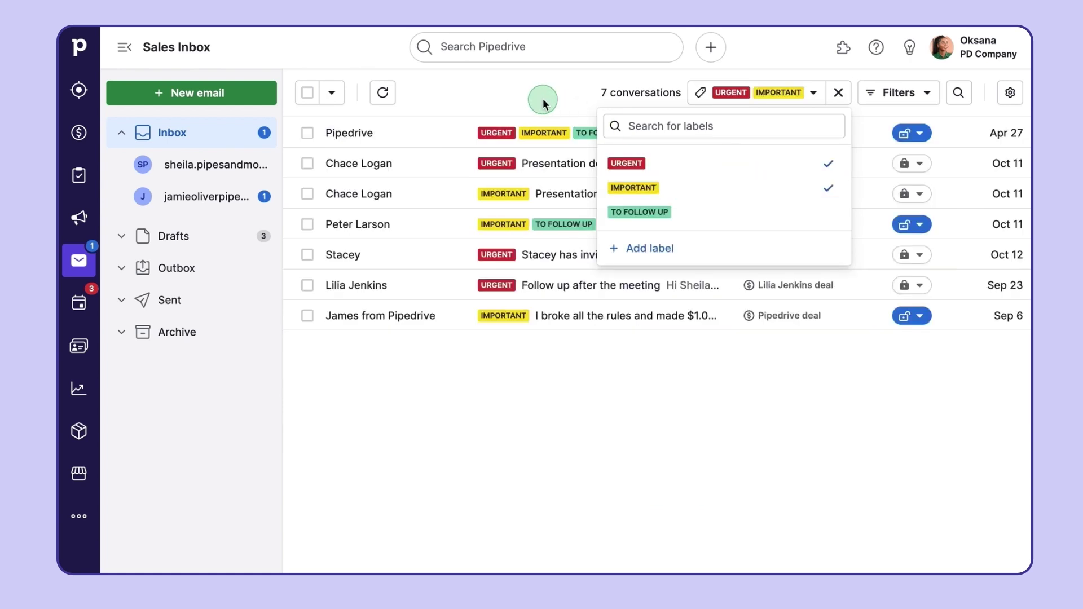
left_click(544, 103)
left_click(839, 95)
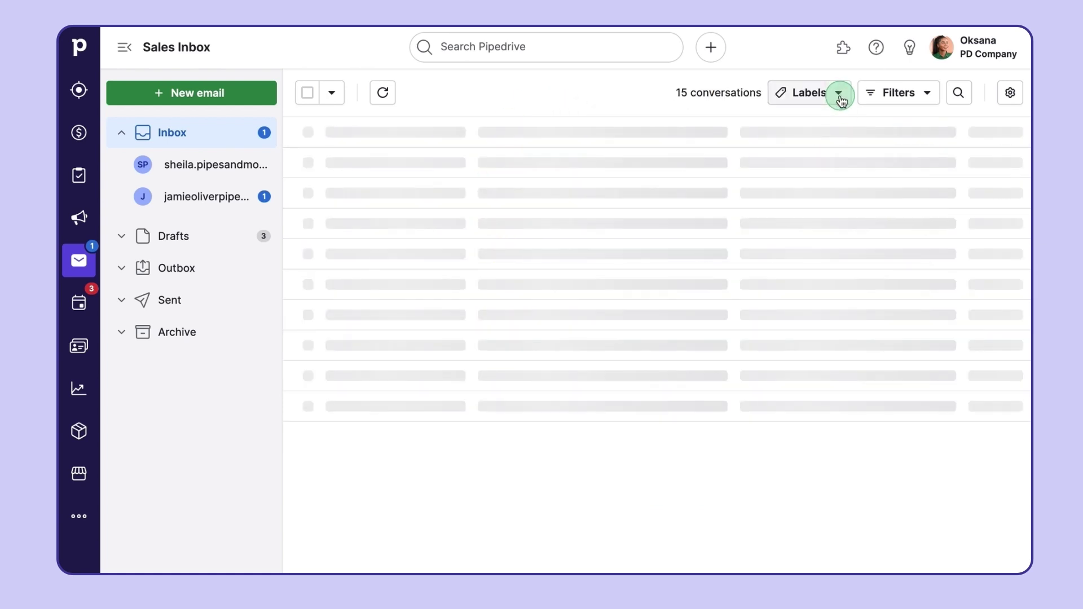
Step: Narrow the inbox to the second mailbox and start a new email from it
left_click(248, 172)
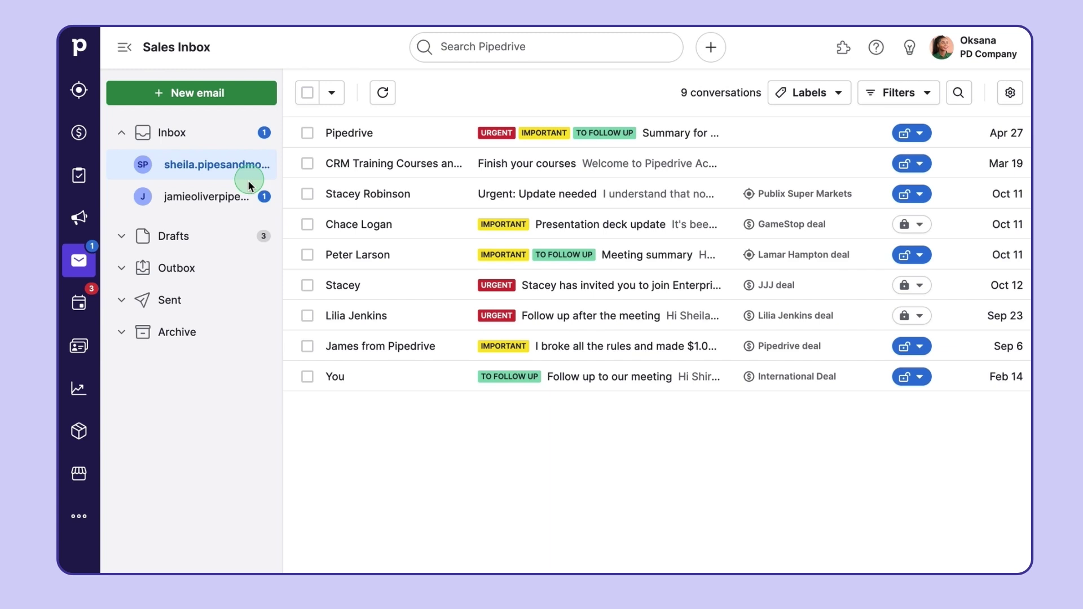
left_click(241, 200)
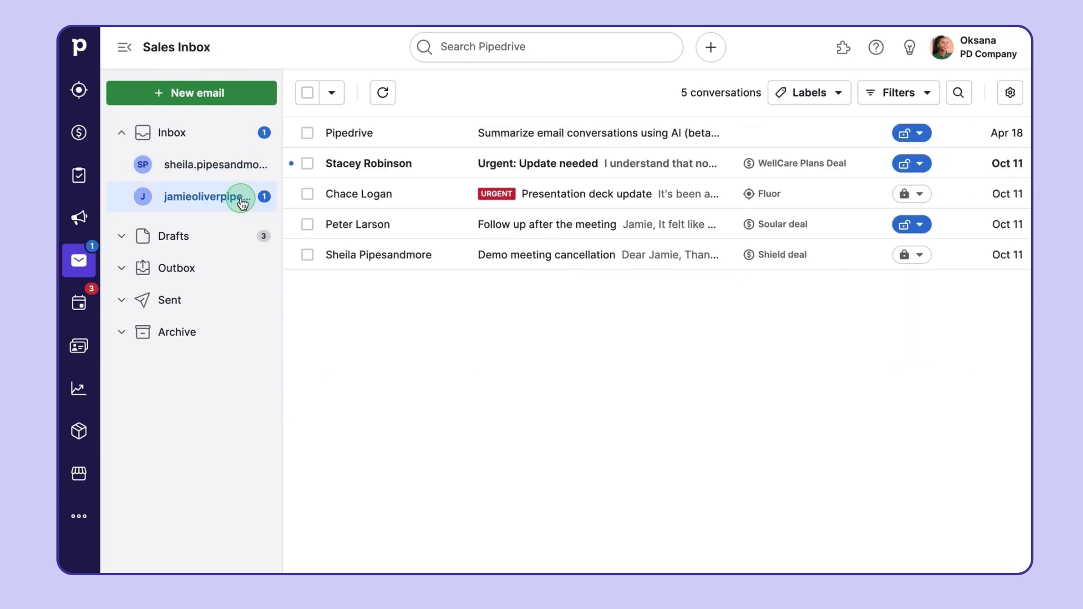
left_click(252, 105)
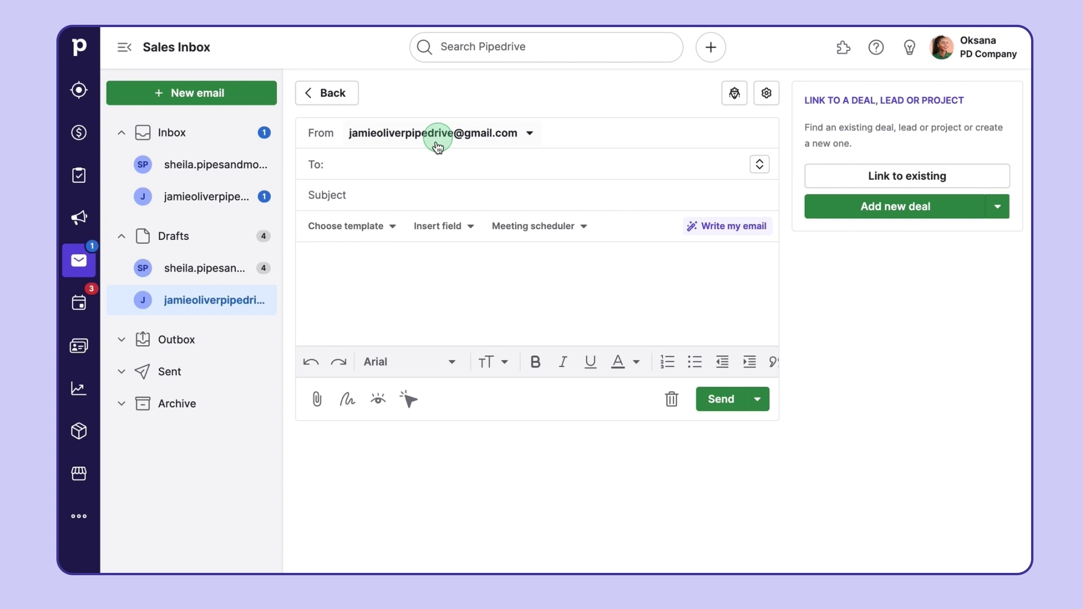
Step: Fill the new email from the Intro template, then replace its body with the pasted product-demo request
left_click(387, 227)
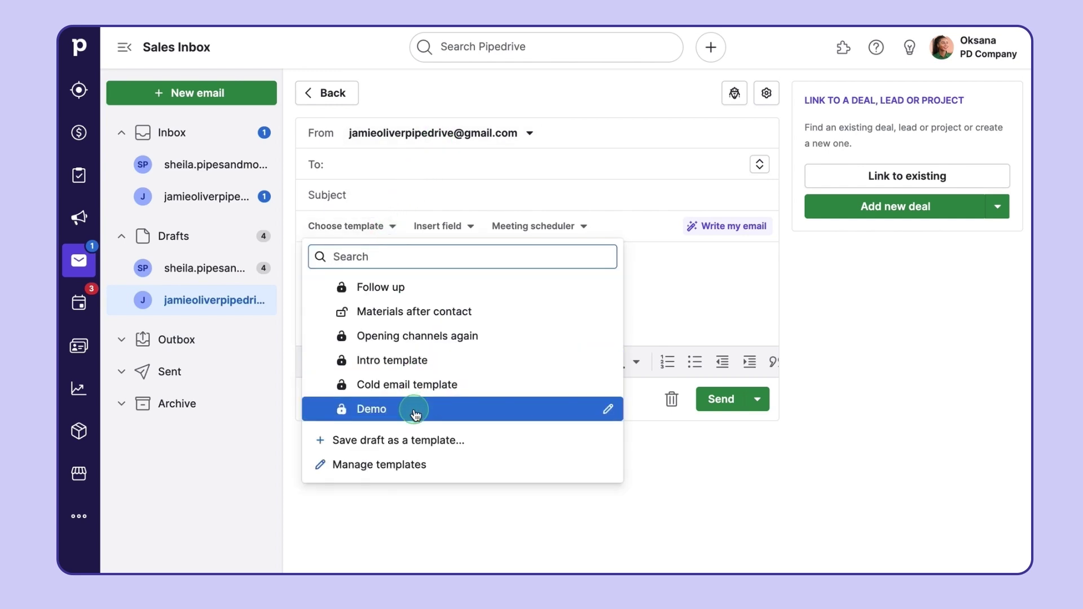
left_click(455, 366)
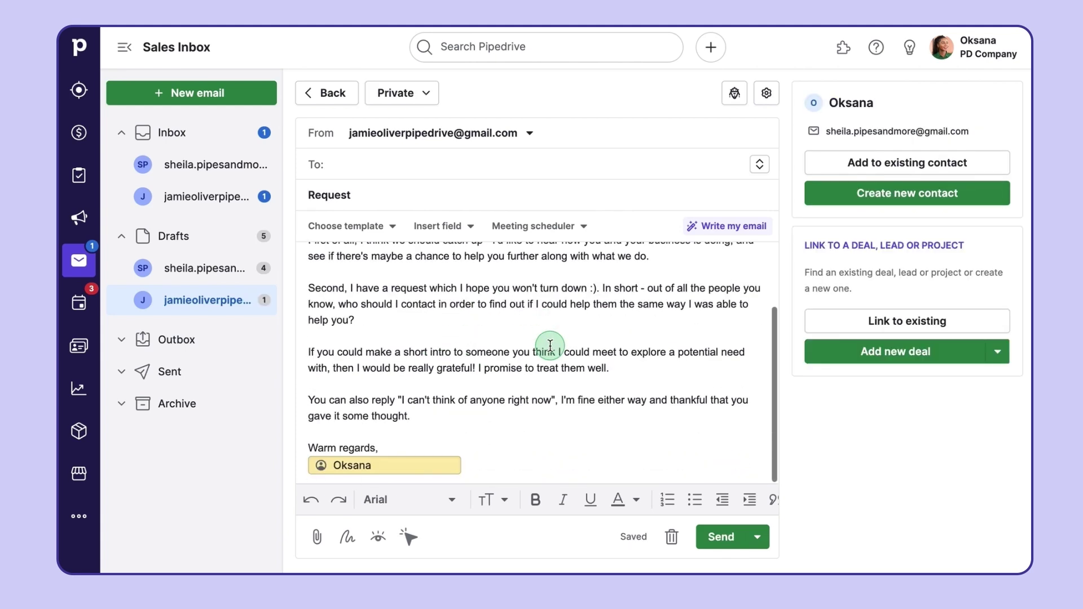
key("ctrl+a")
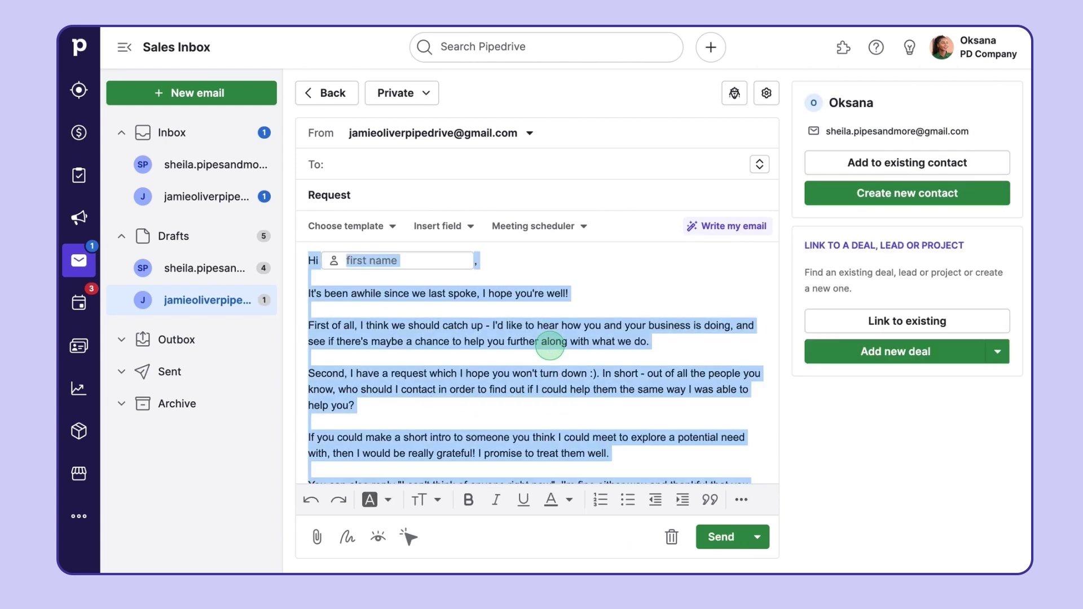
key("BackSpace")
type("Dear First Name,  I hope this email finds you well. I would like to schedule a product demo to showcase the value of our pipes. During the demo, we will highlight the cost vs quality benefits of our products. Please let me know a few convenient times for the demo, and I will make the necessary arrangements. I look forward to the opportunity to discuss how our Pipes can benefit your business.")
left_click(587, 316)
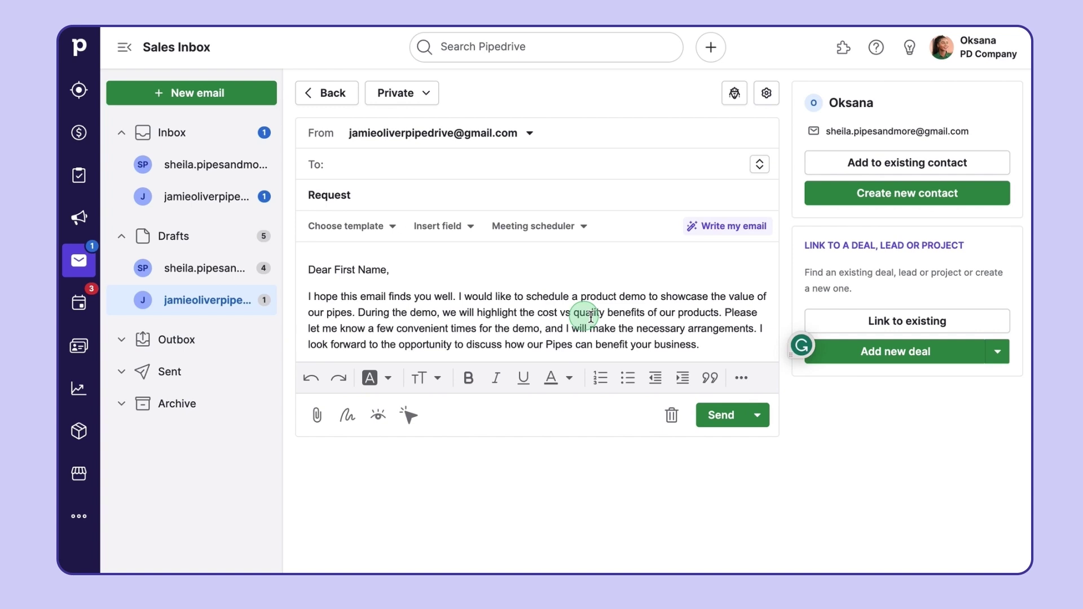
left_click(376, 227)
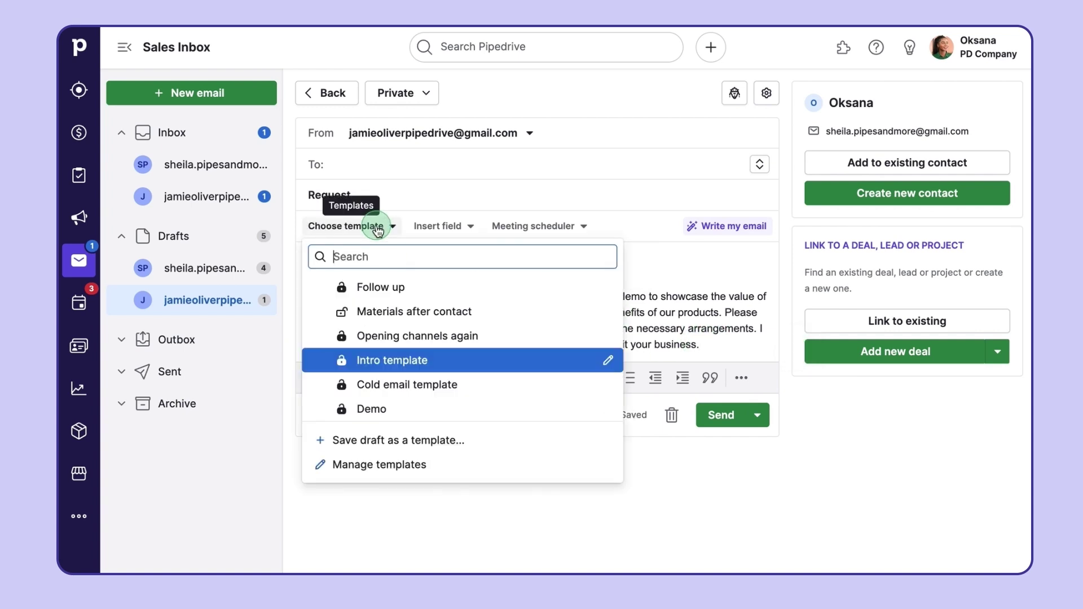
Step: Save the demo request draft as a new email template
left_click(397, 439)
left_click(413, 111)
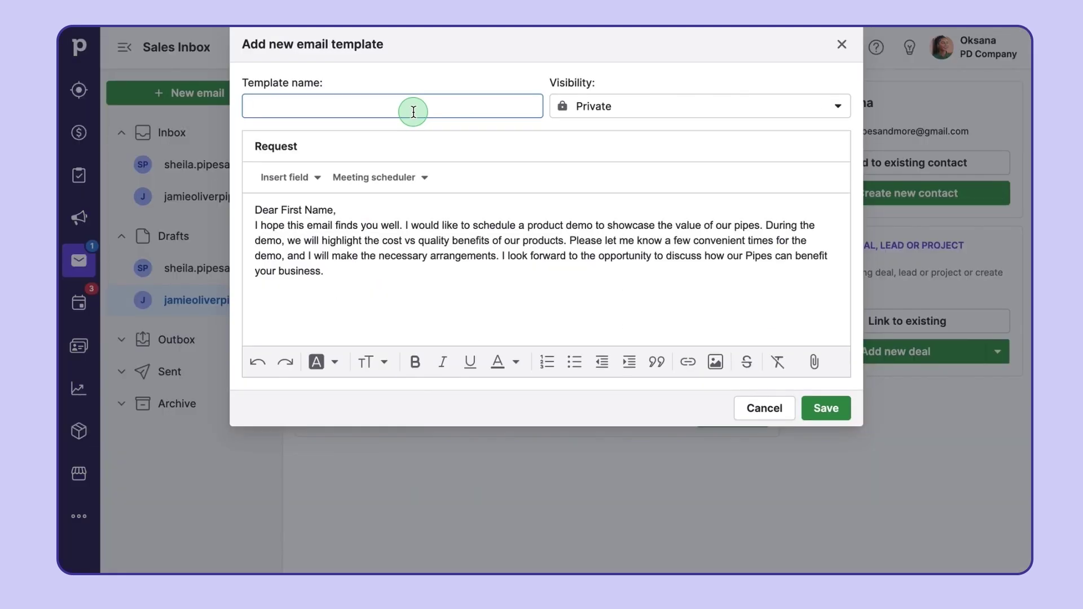
type("Demo template")
left_click(826, 408)
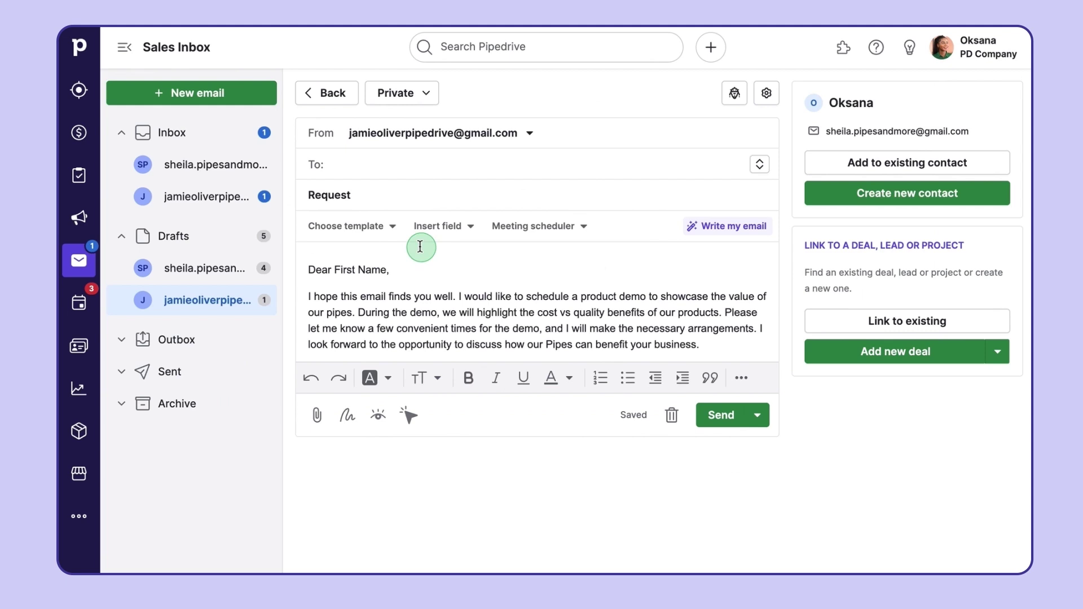
Step: Make Follow up, Materials after contact and Opening channels again shared, and move Follow up to third place
left_click(391, 226)
left_click(434, 489)
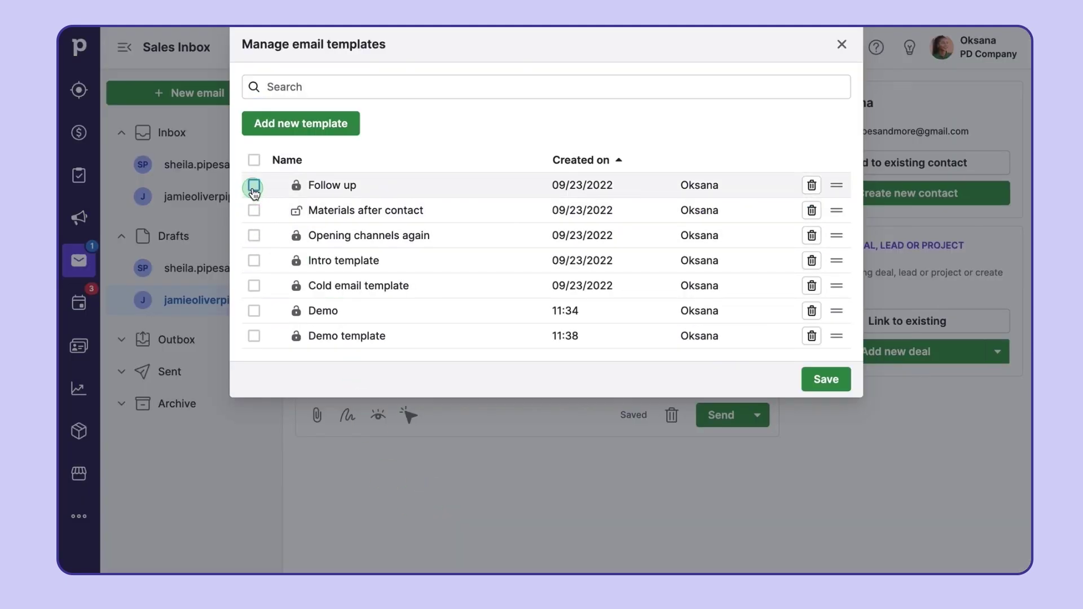
left_click(254, 185)
left_click(254, 235)
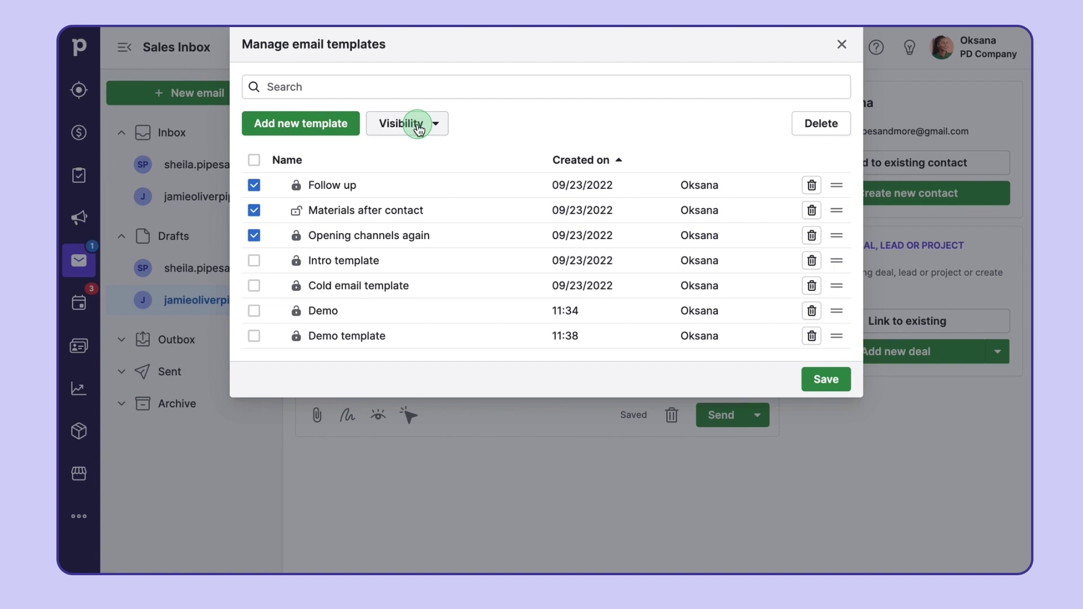
left_click(416, 124)
left_click(422, 187)
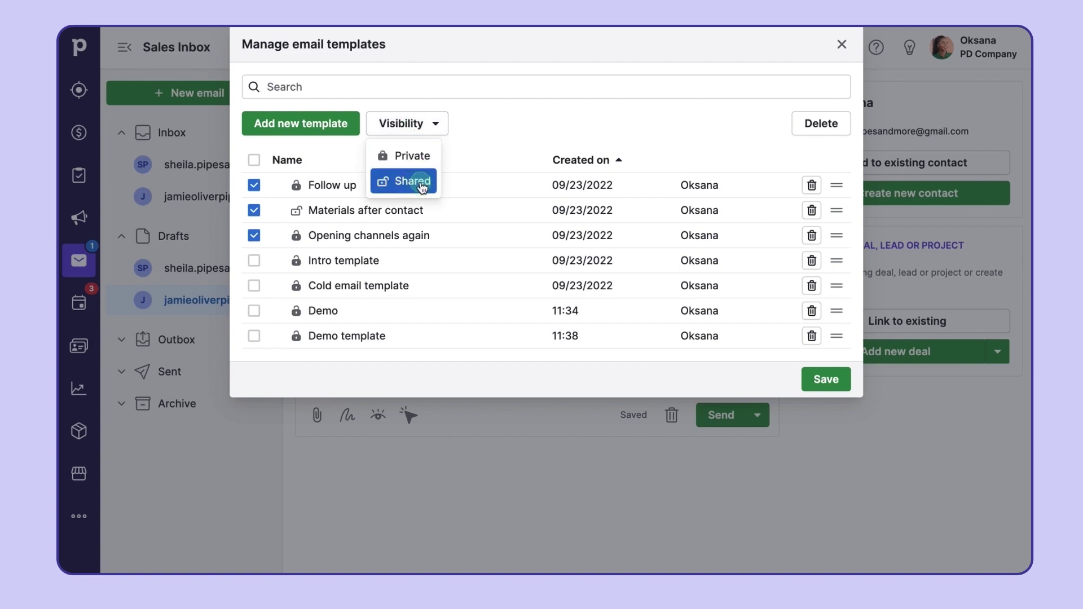
left_click_drag(843, 184, 836, 235)
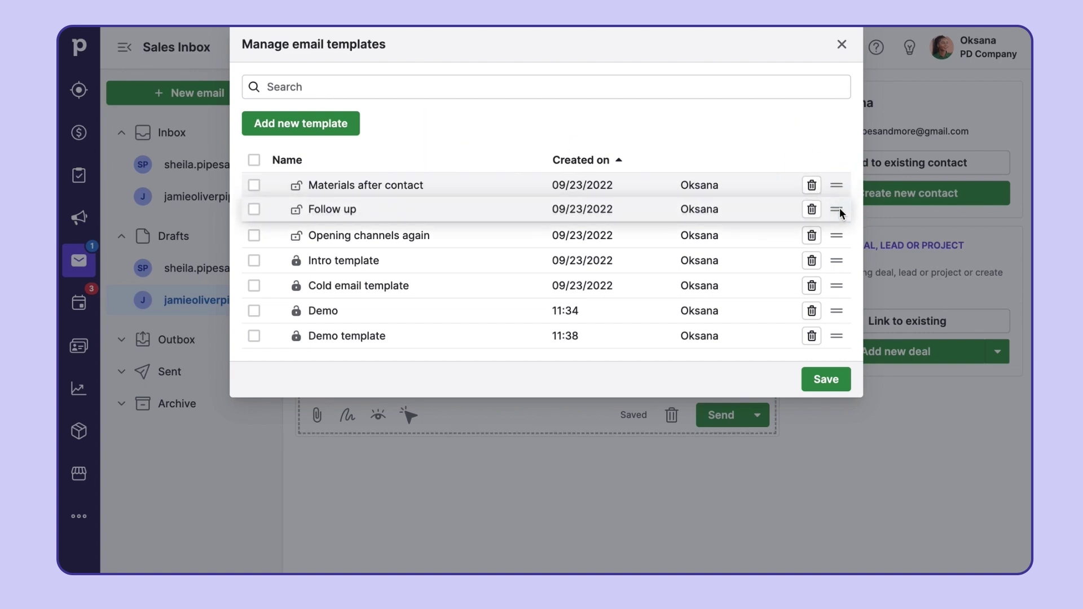
left_click(752, 148)
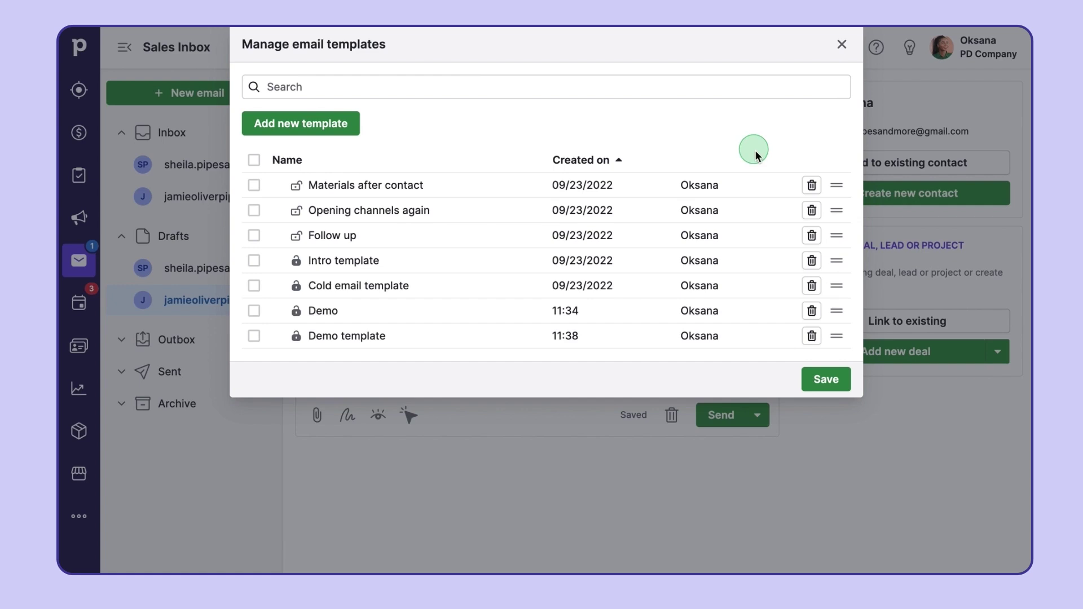
Step: Replace the typed 'First Name,' after Dear with the Person First Name field, and add a final line break
left_click(826, 379)
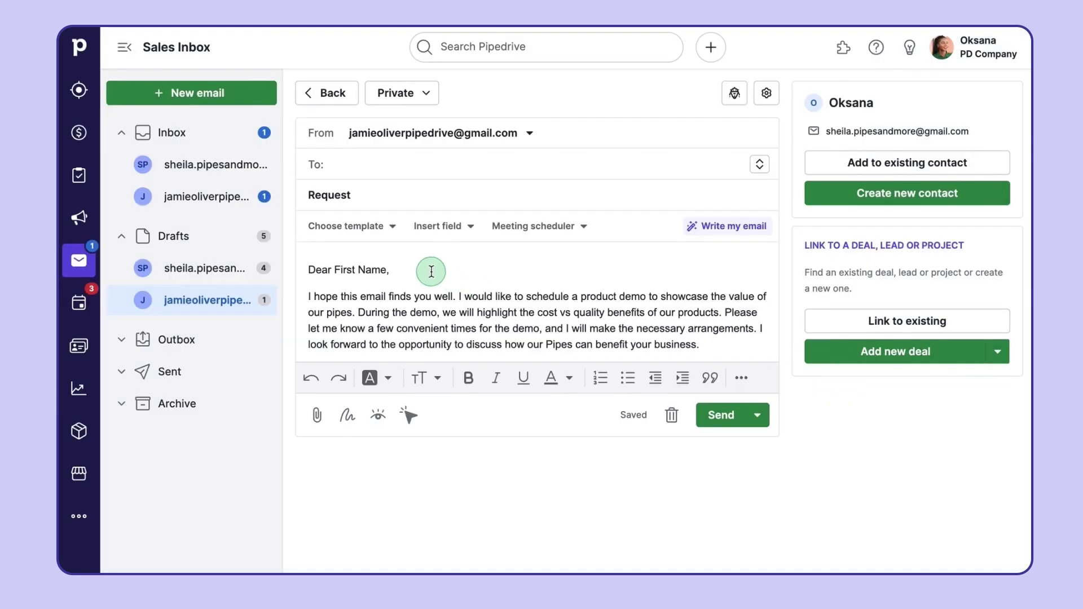
left_click_drag(432, 273, 347, 271)
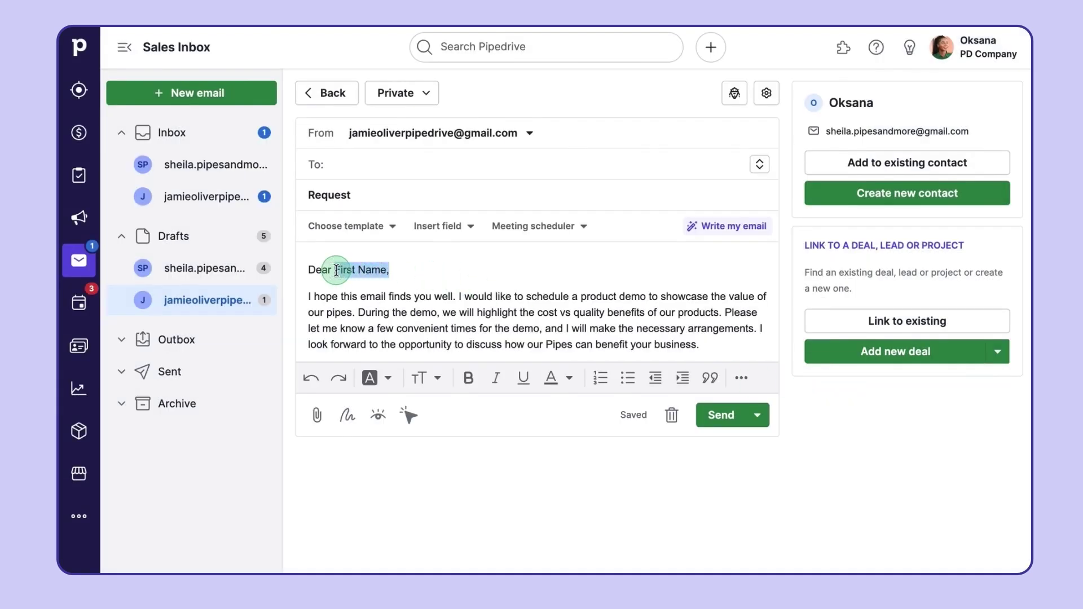
key("BackSpace")
left_click(452, 230)
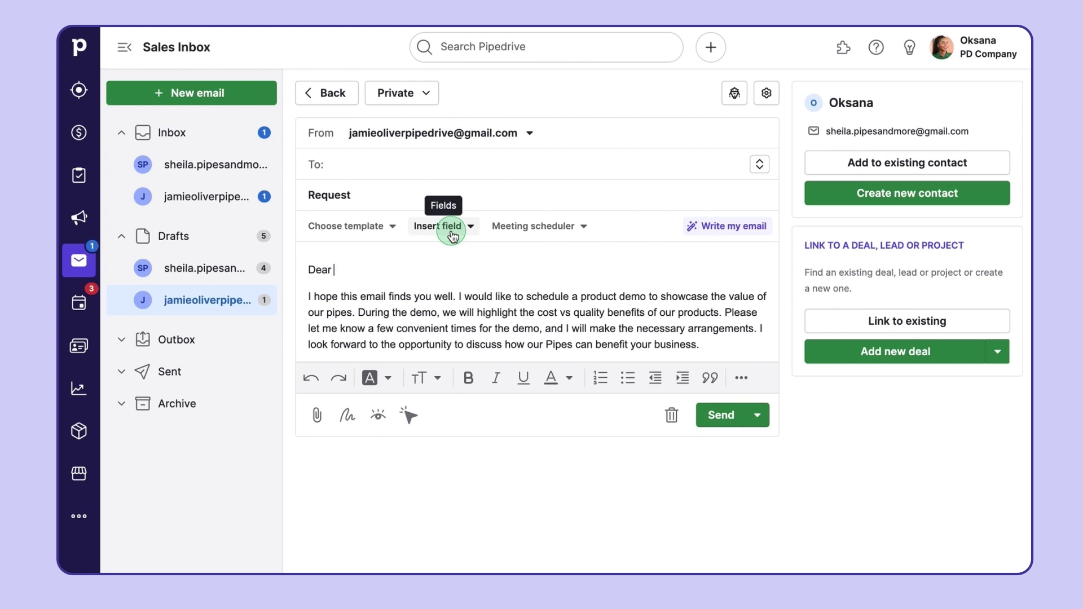
left_click(480, 292)
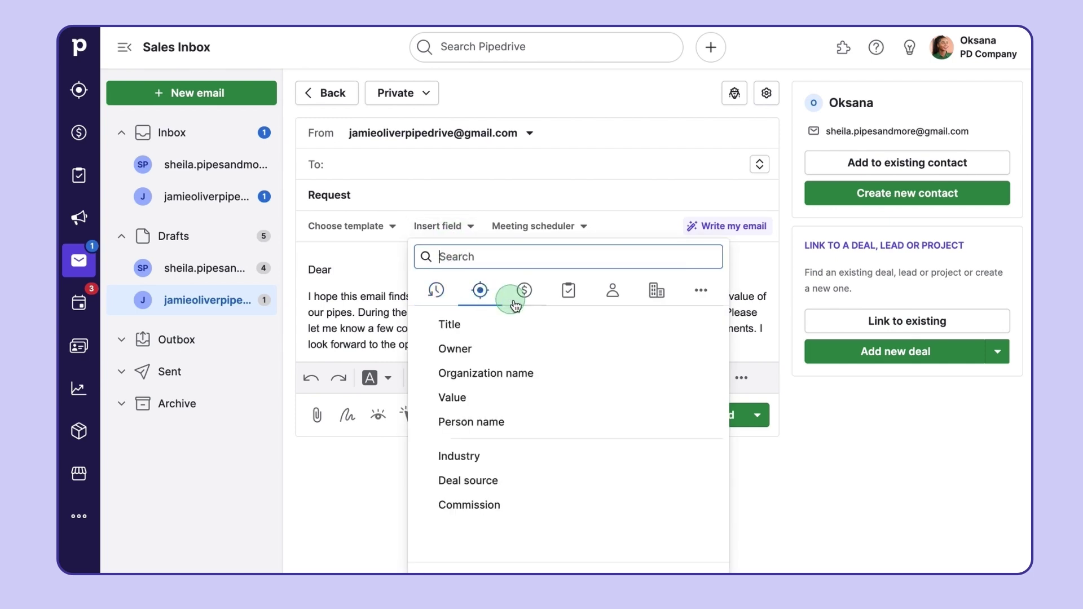
left_click(528, 296)
left_click(613, 291)
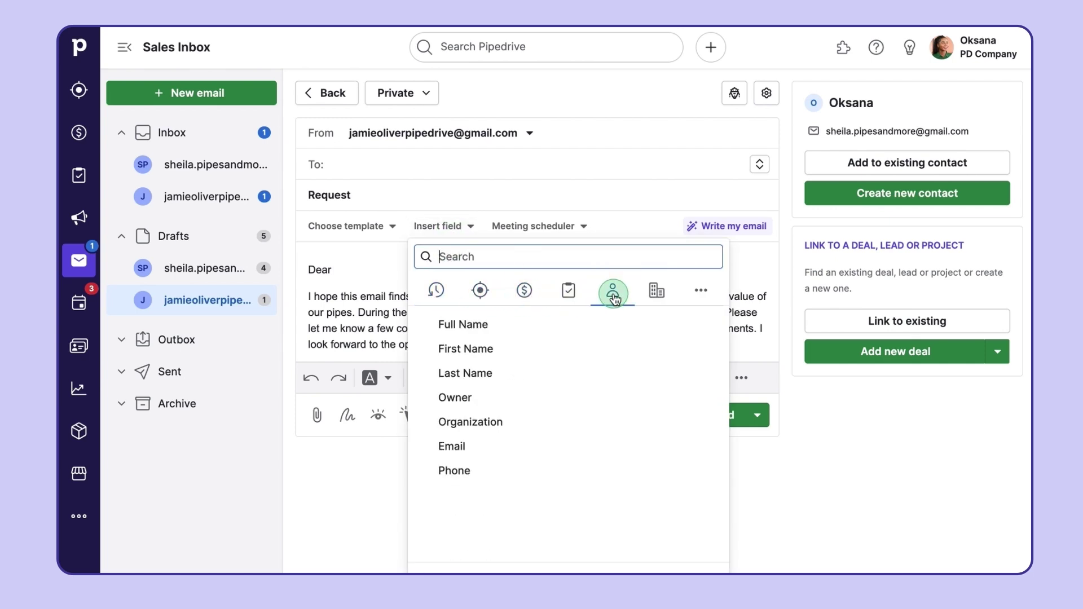
left_click(534, 349)
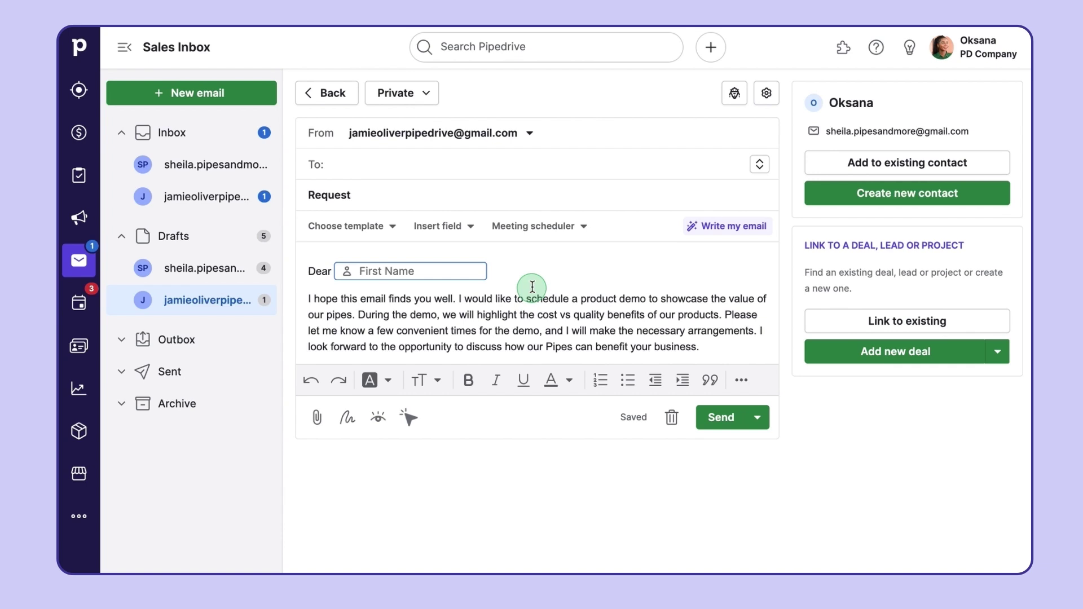
left_click(625, 314)
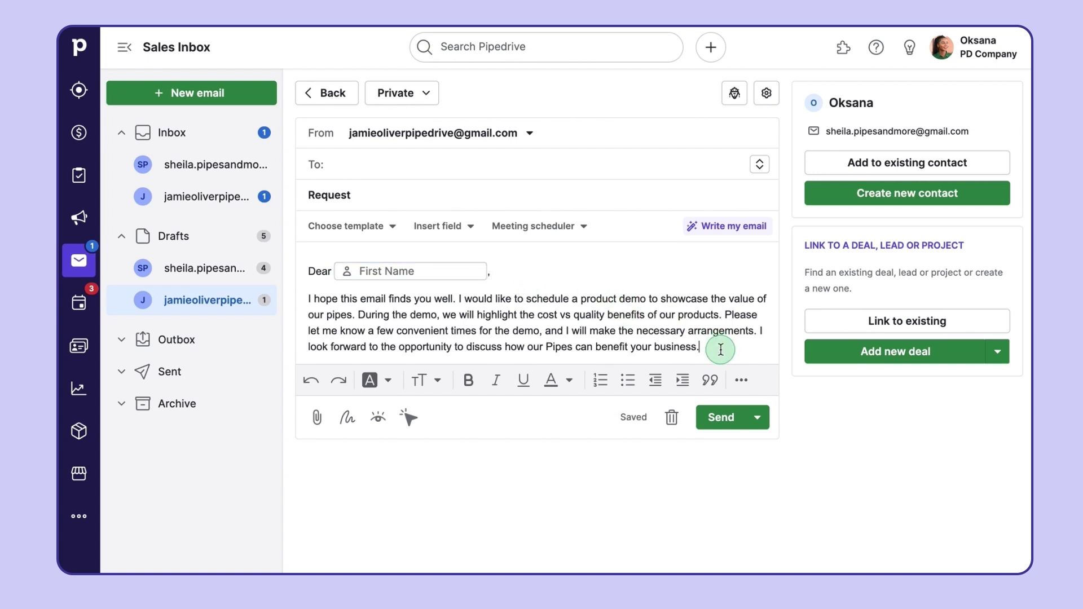
key("Return")
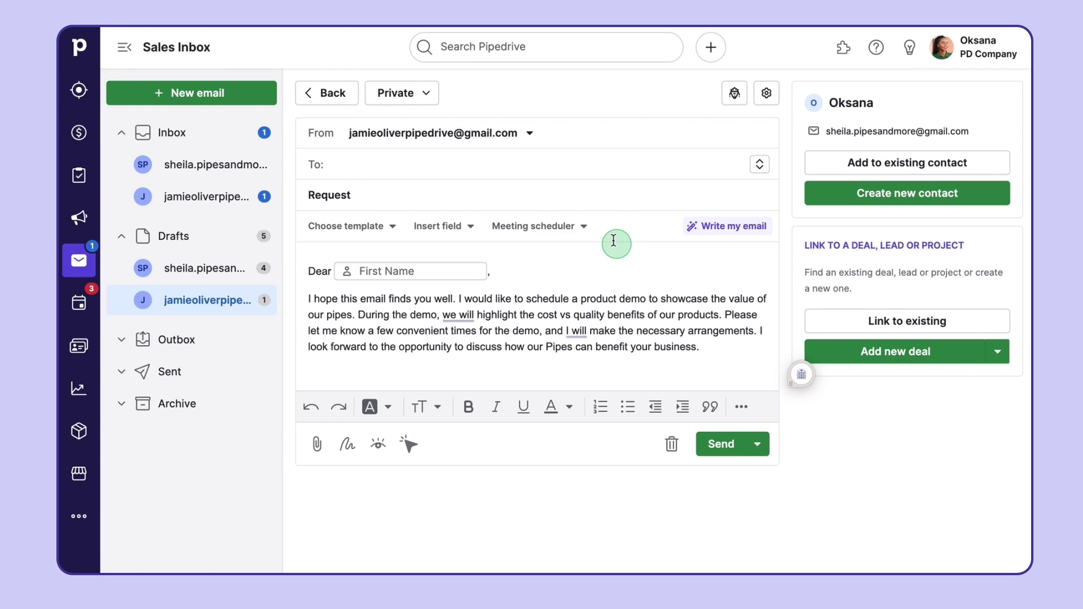
Step: Insert a one-hour meeting booking link below the closing paragraph, with blank lines around it
left_click(581, 226)
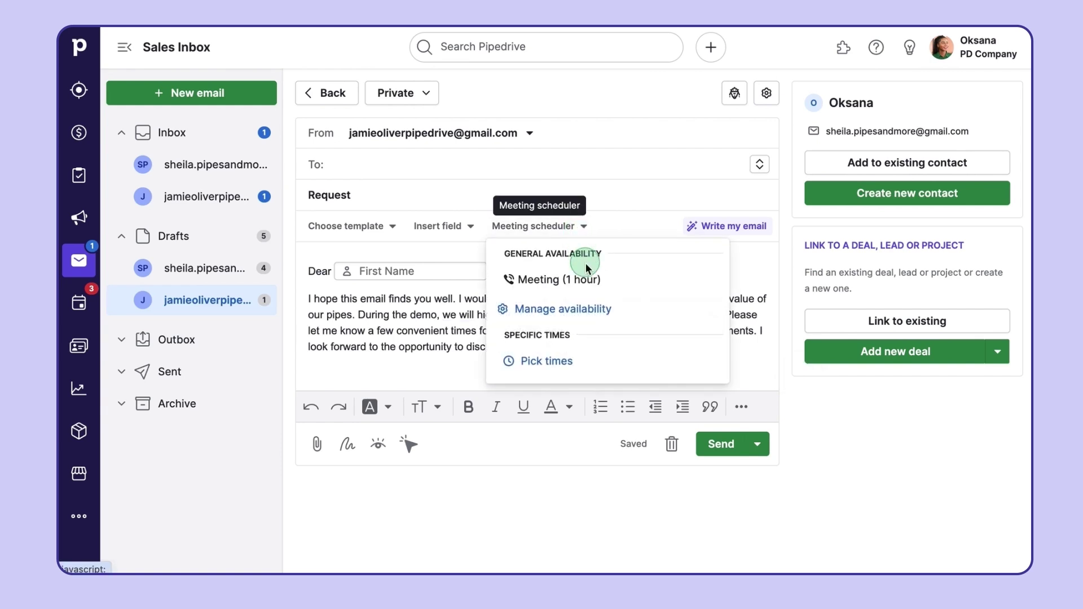
mouse_move(559, 279)
left_click(591, 280)
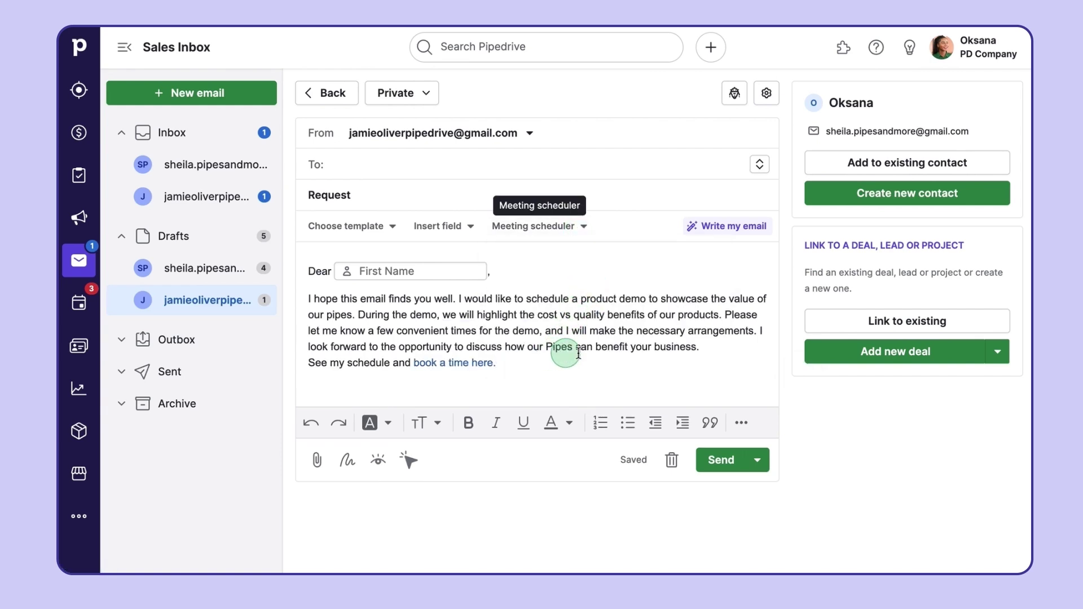
key("Return")
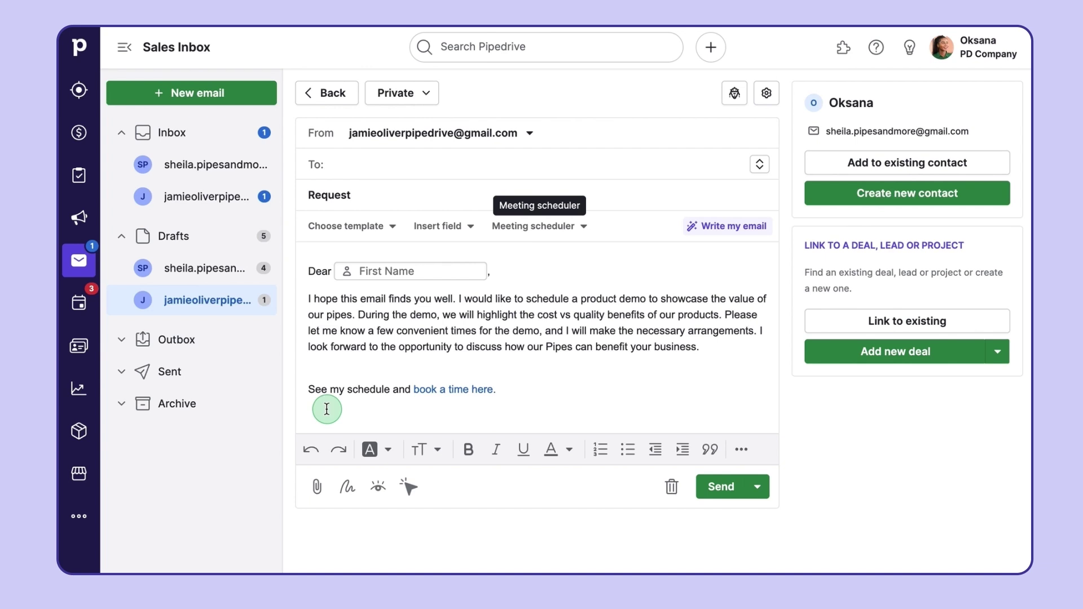
left_click(516, 390)
key("Return")
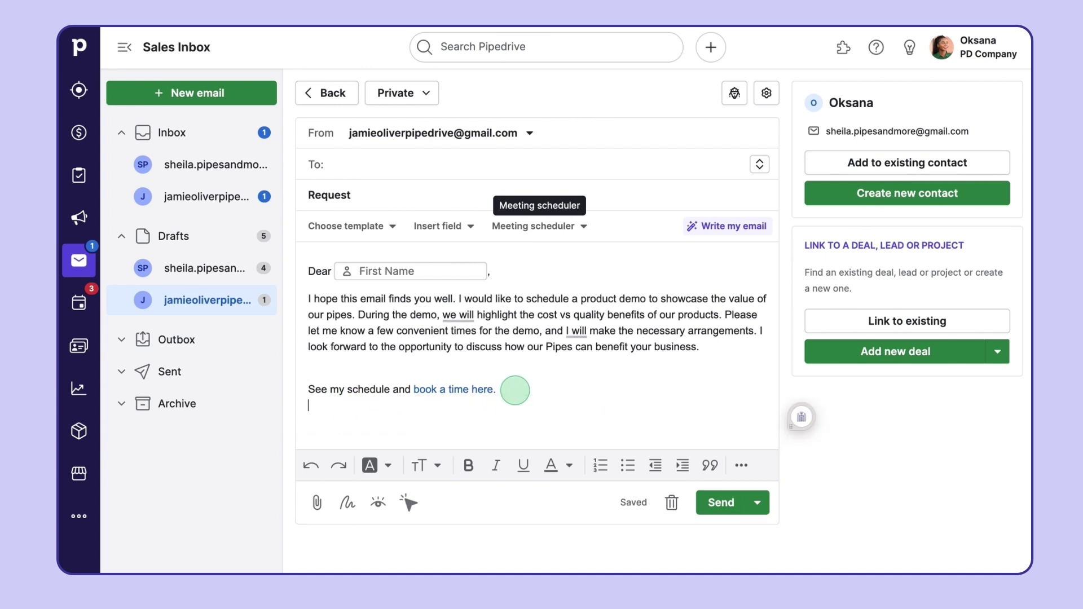
Step: Propose 9–10 AM slots on Mon 29, Tue 30 and Wed 1, and insert the booking widget
left_click(564, 227)
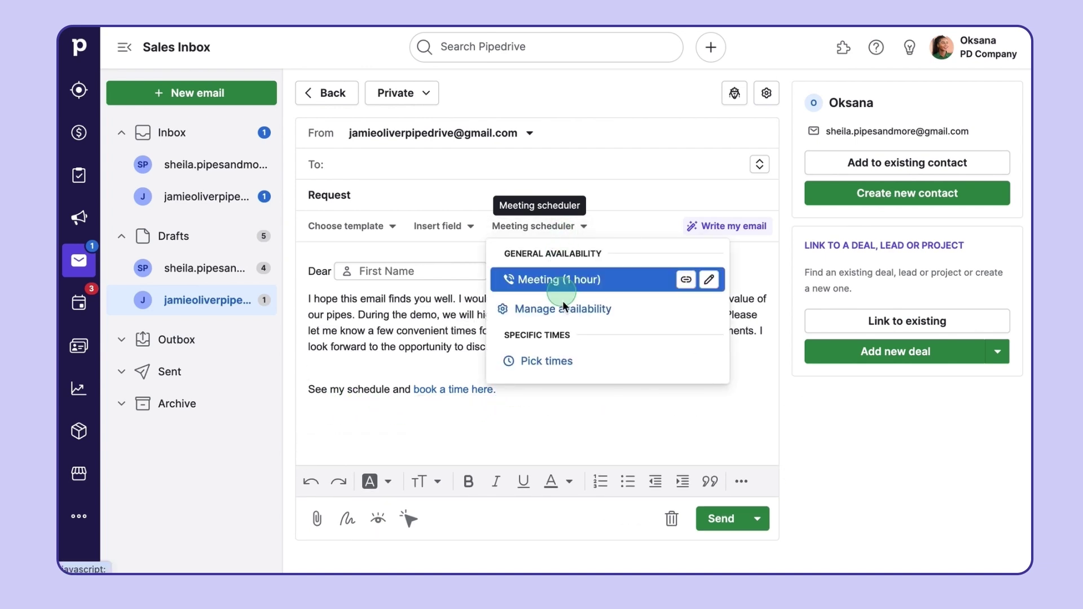
left_click(576, 365)
left_click(359, 170)
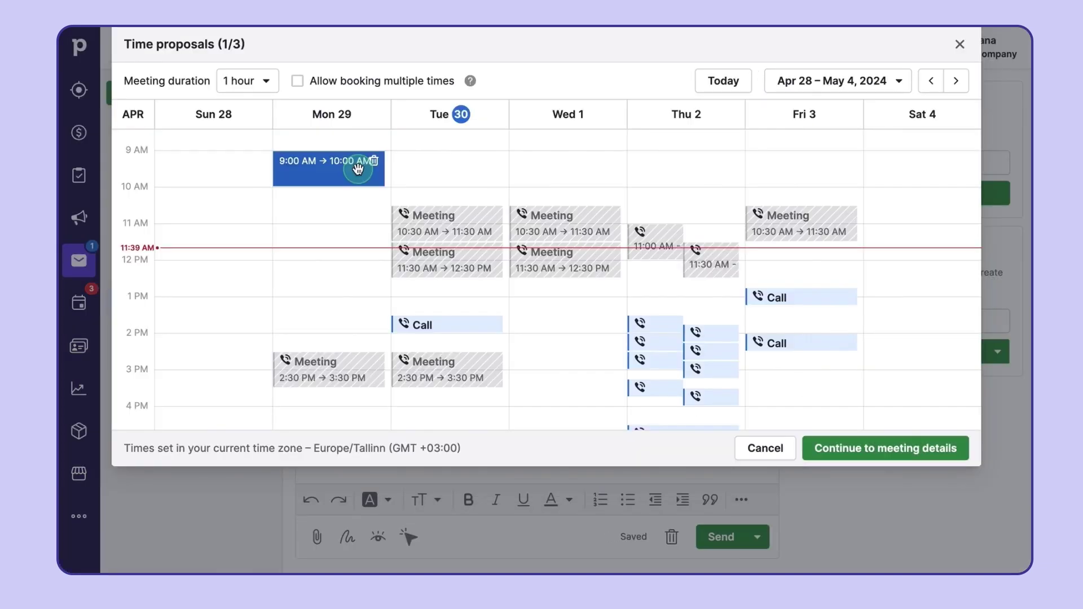
left_click(482, 169)
left_click(593, 169)
left_click(835, 449)
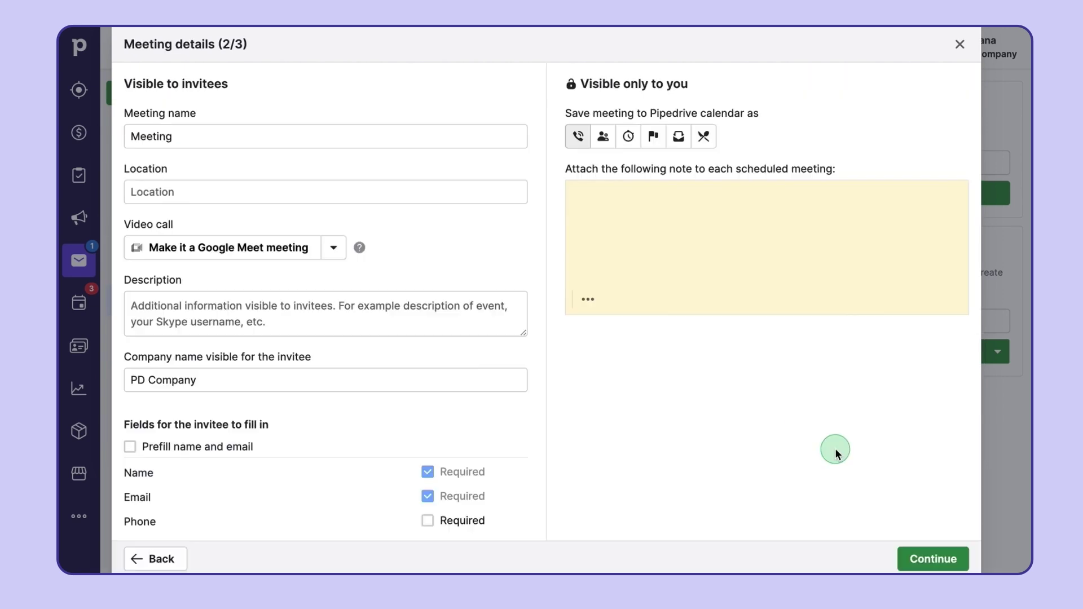
left_click(937, 562)
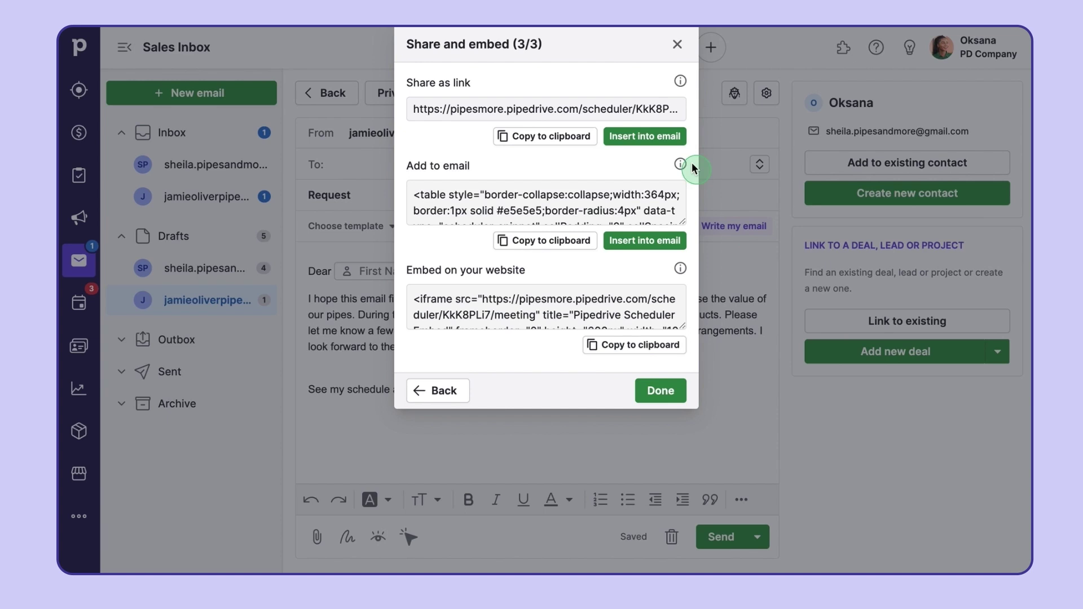
left_click(663, 249)
left_click(660, 391)
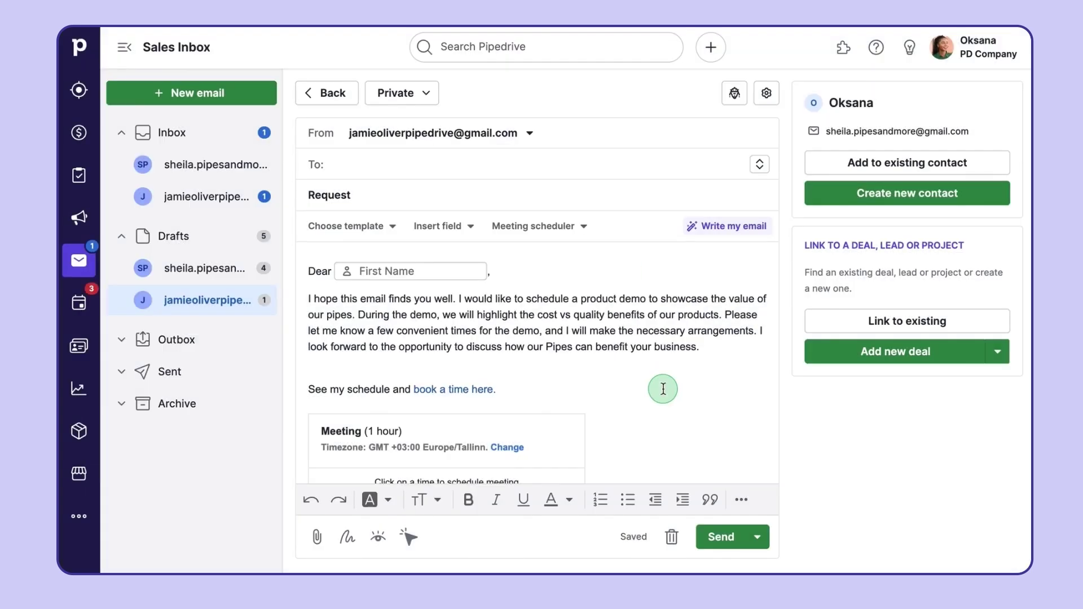
scroll(654, 407, "down", 3)
Step: Clear the body and generate a Friendly AI email from the Follow up example description
key("ctrl+a")
key("BackSpace")
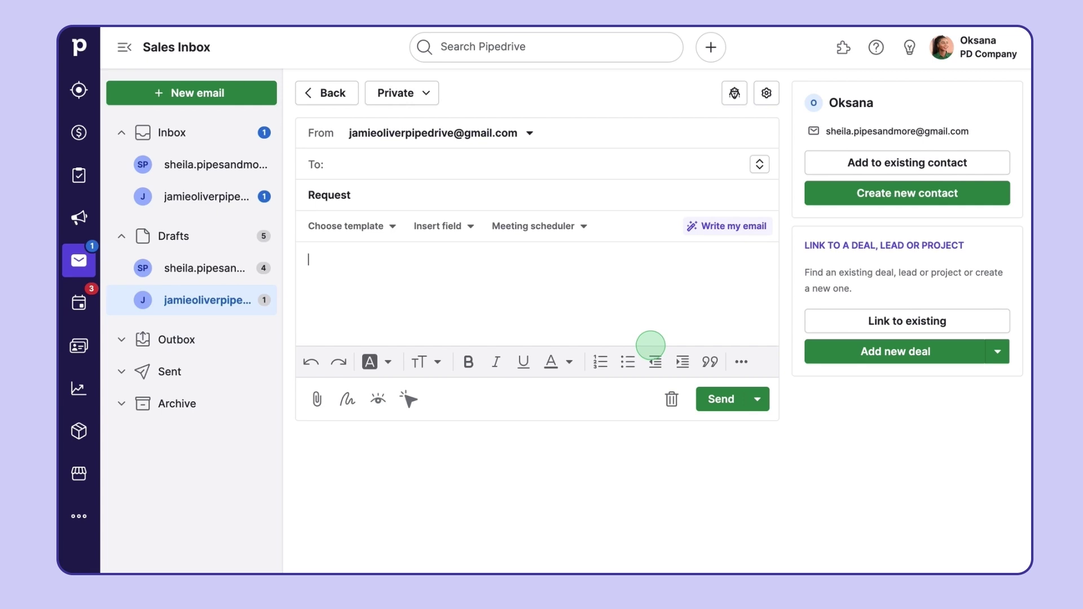
left_click(746, 231)
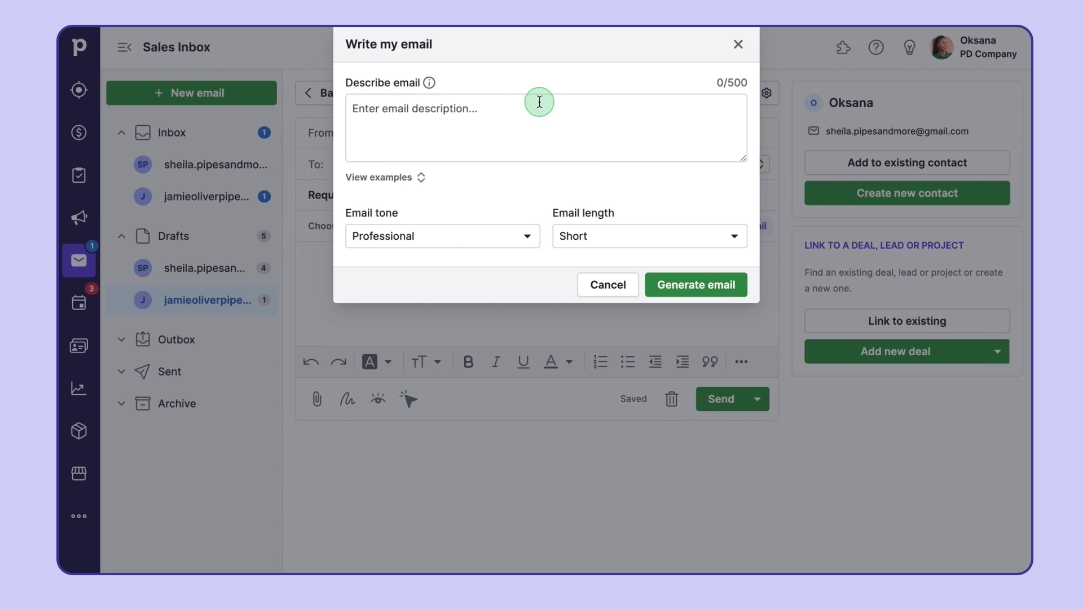
left_click(421, 178)
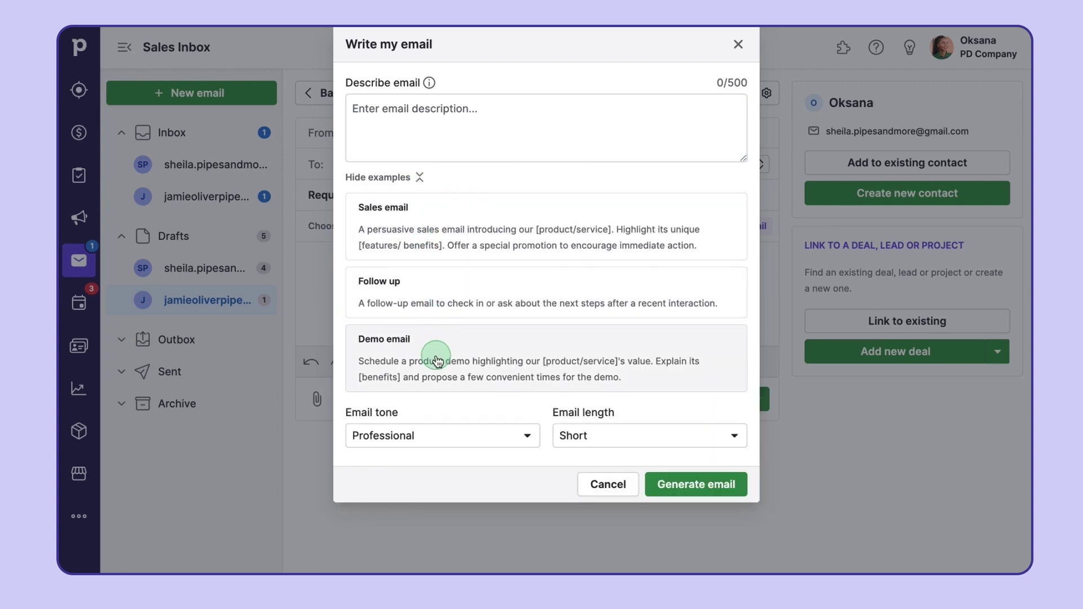
left_click(453, 310)
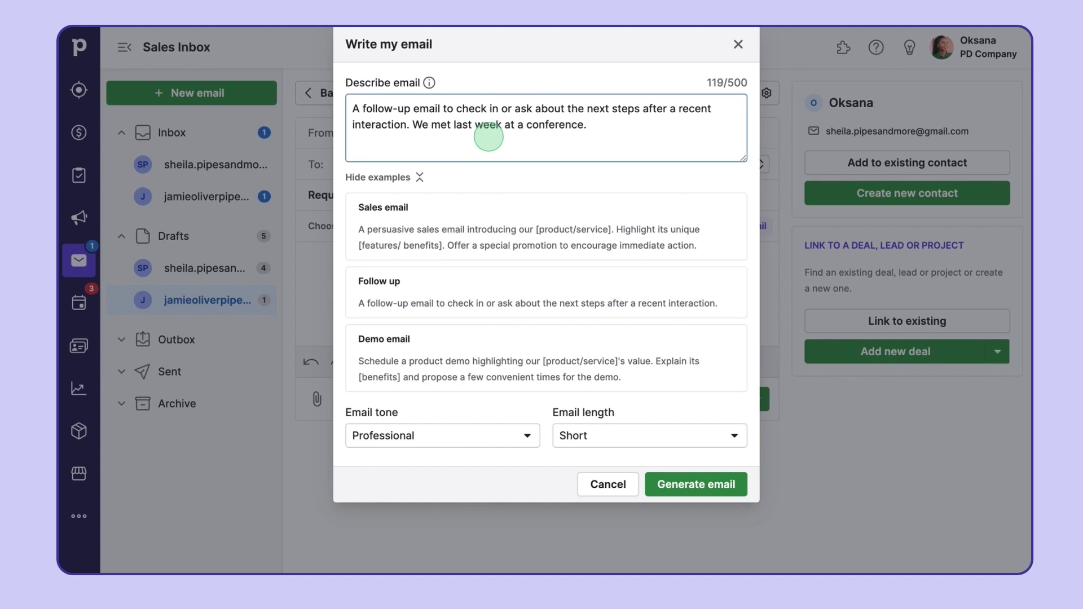
left_click(512, 431)
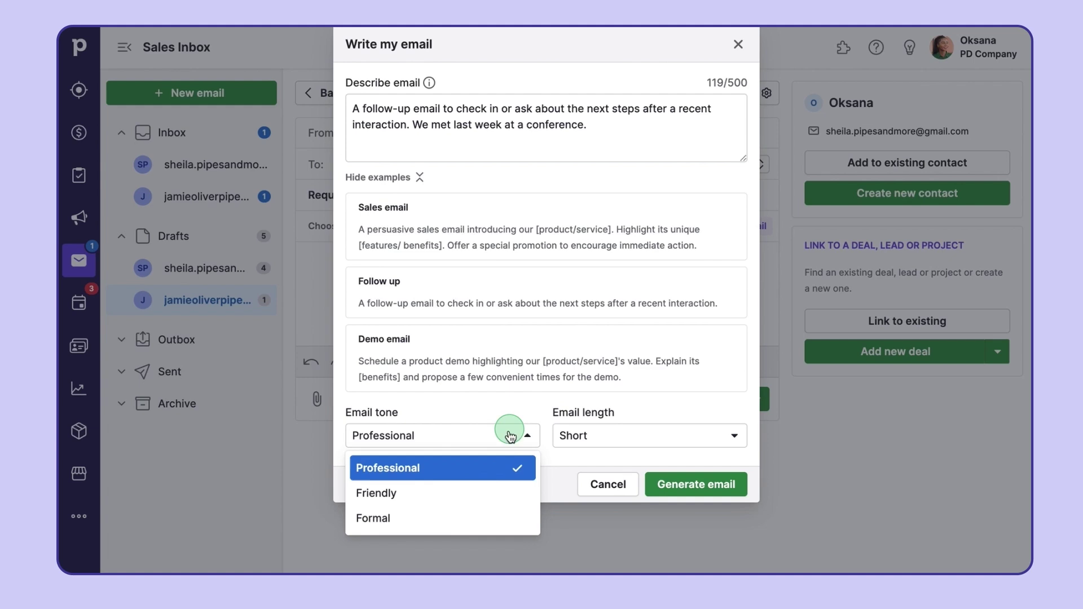
left_click(494, 496)
left_click(604, 449)
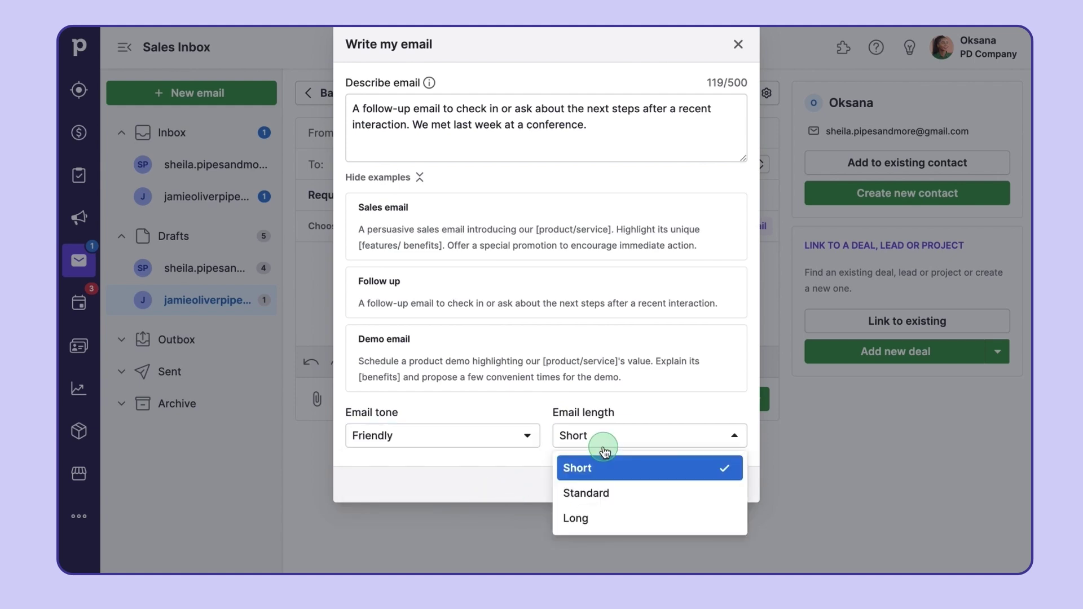
left_click(615, 502)
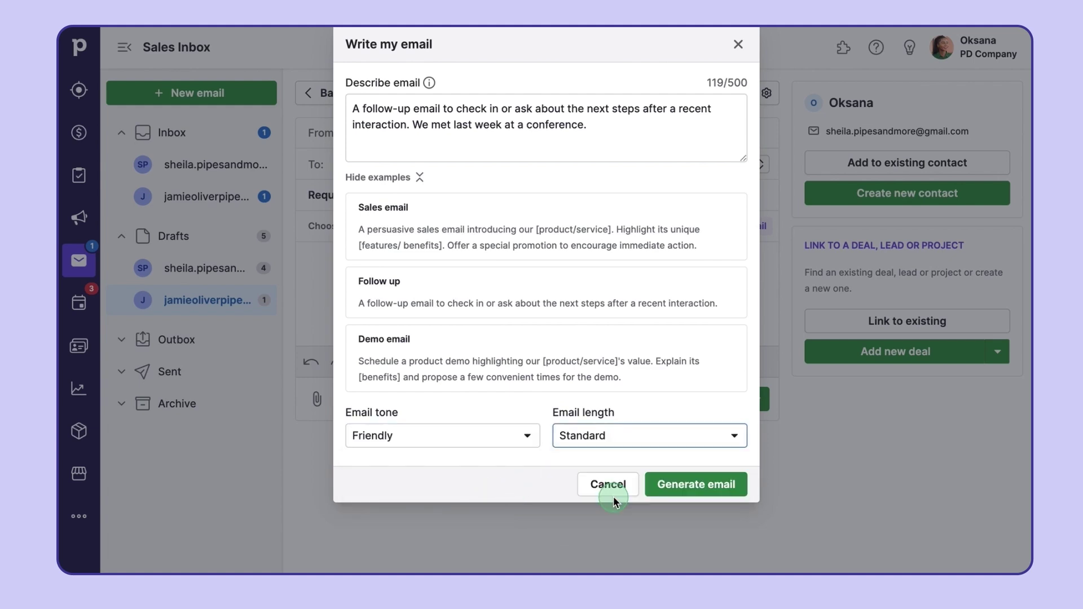
left_click(695, 499)
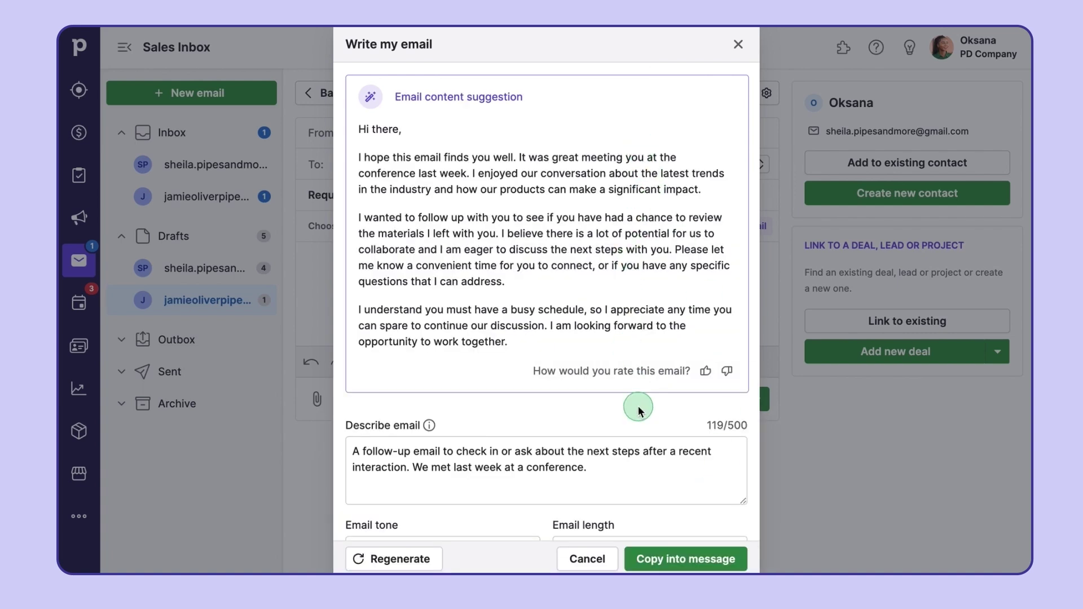
Step: Regenerate the AI email at Short length, insert it, and go to email signature management
scroll(639, 410, "down", 1)
left_click(620, 515)
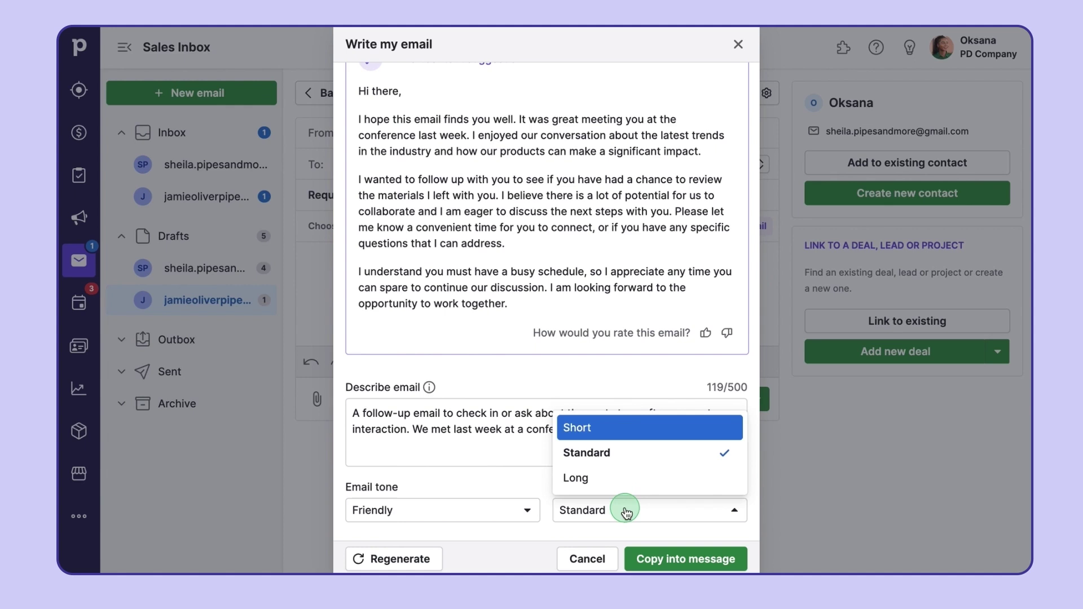
left_click(643, 429)
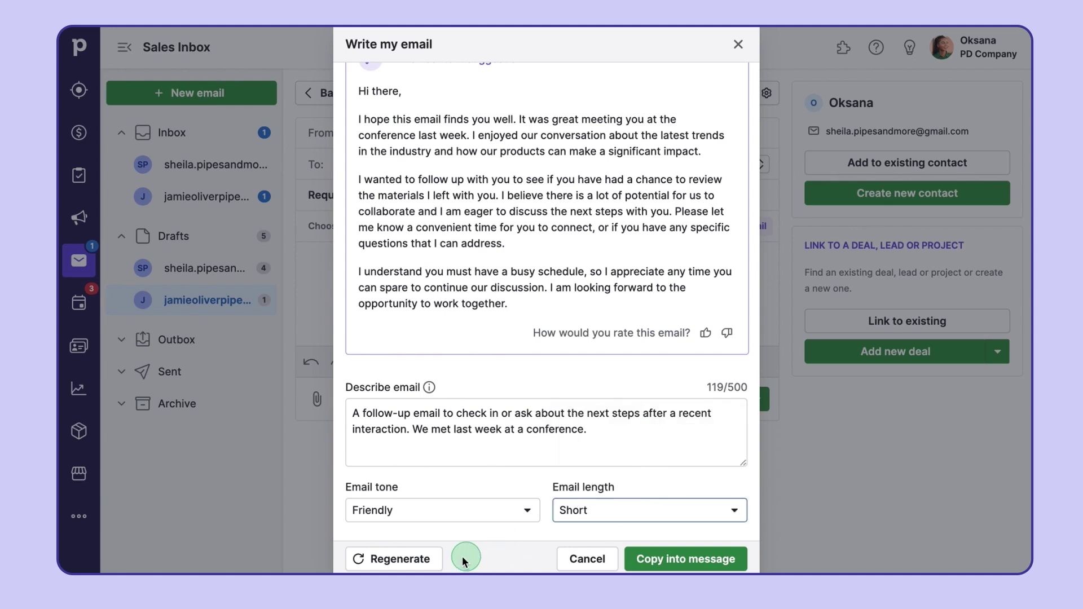
left_click(432, 558)
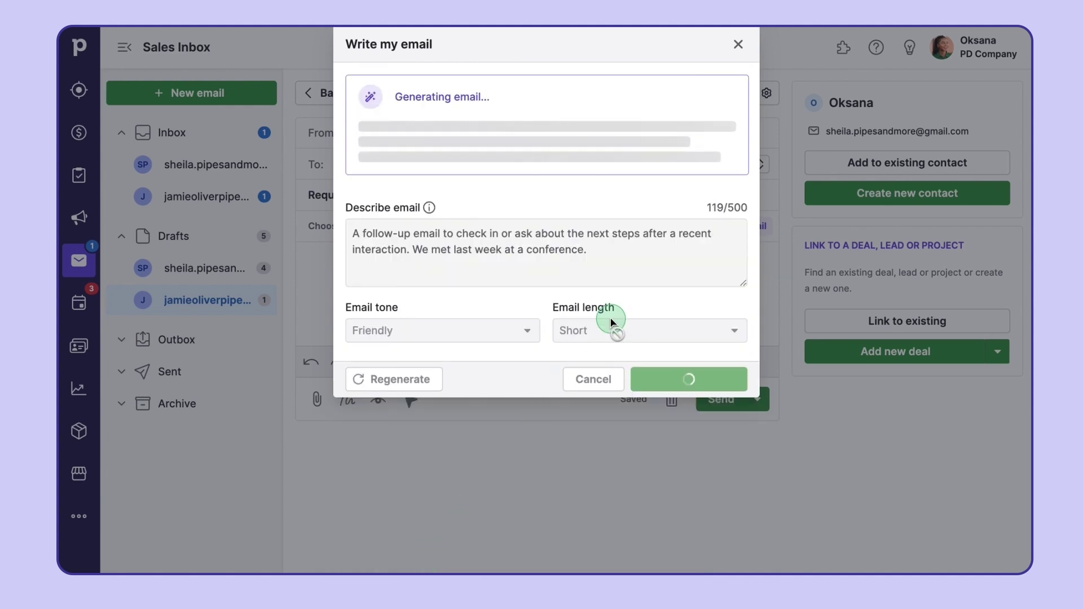
mouse_move(594, 227)
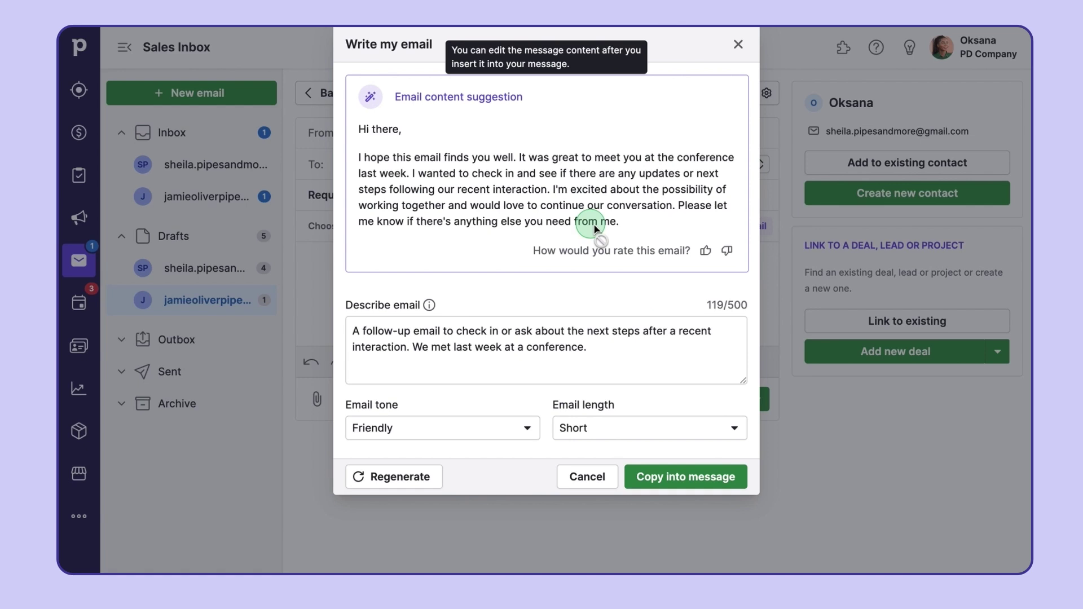
left_click(684, 475)
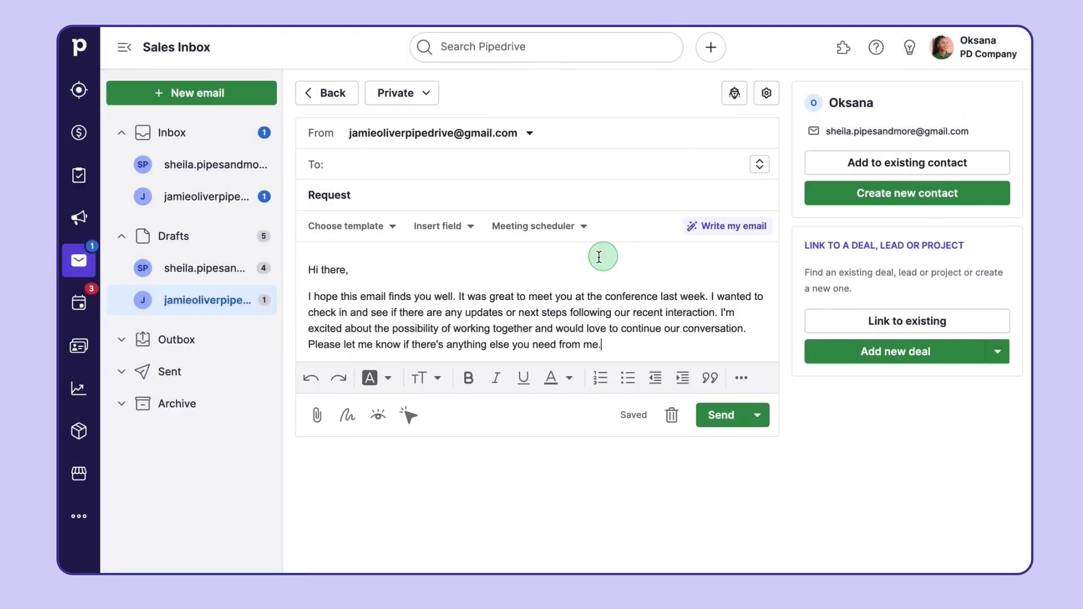
left_click(348, 442)
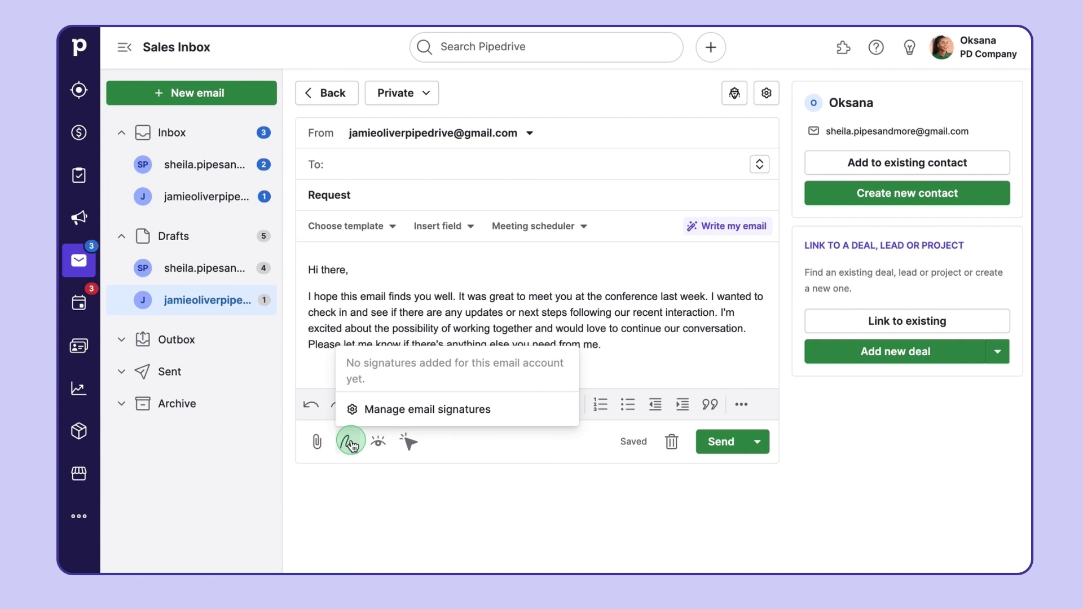
left_click(422, 409)
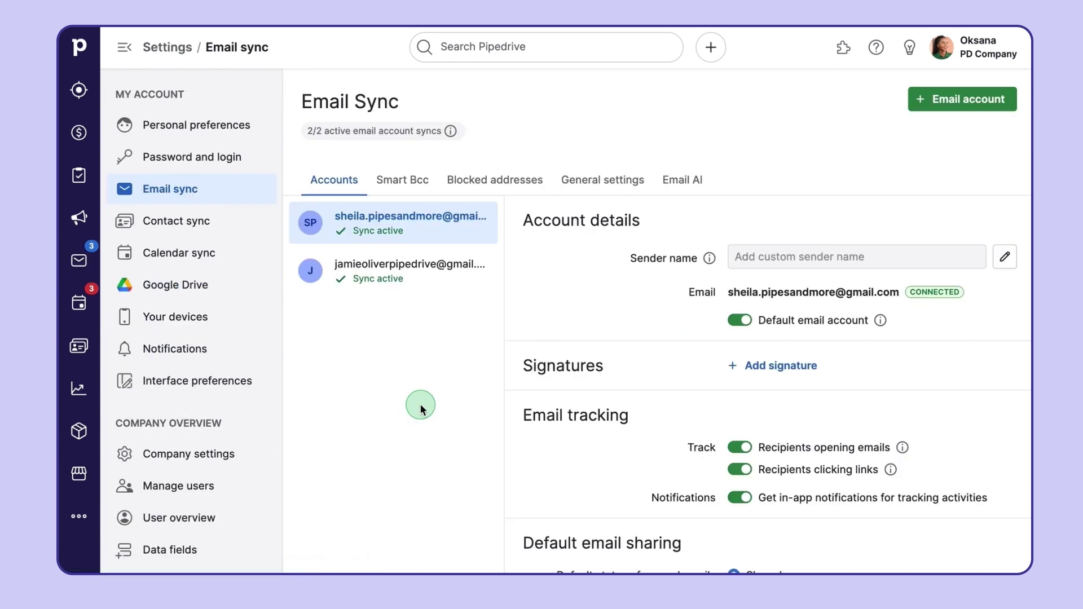
Step: Create 'Sheila's signature' from the pasted contact details plus a booking link on its own line
left_click(780, 369)
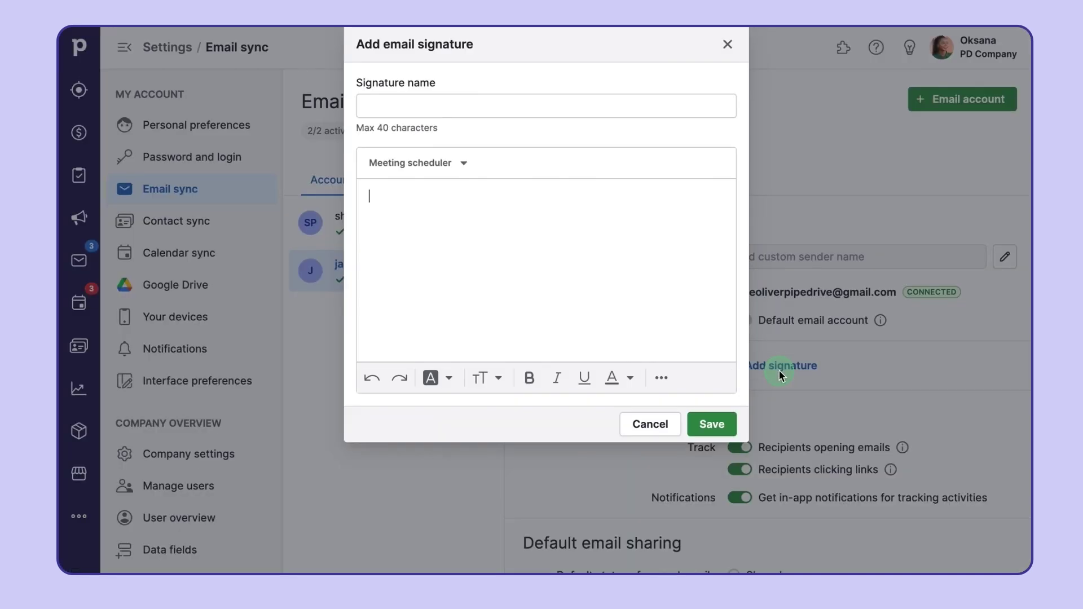
left_click(453, 111)
type("Sheila's signa")
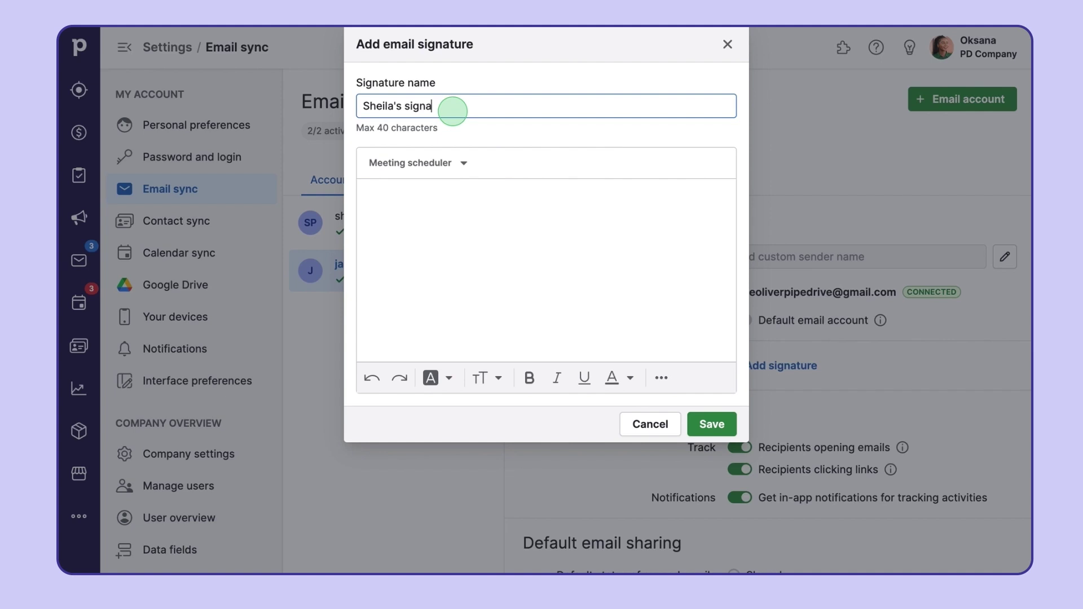
type("ture")
left_click(453, 212)
key("ctrl+v")
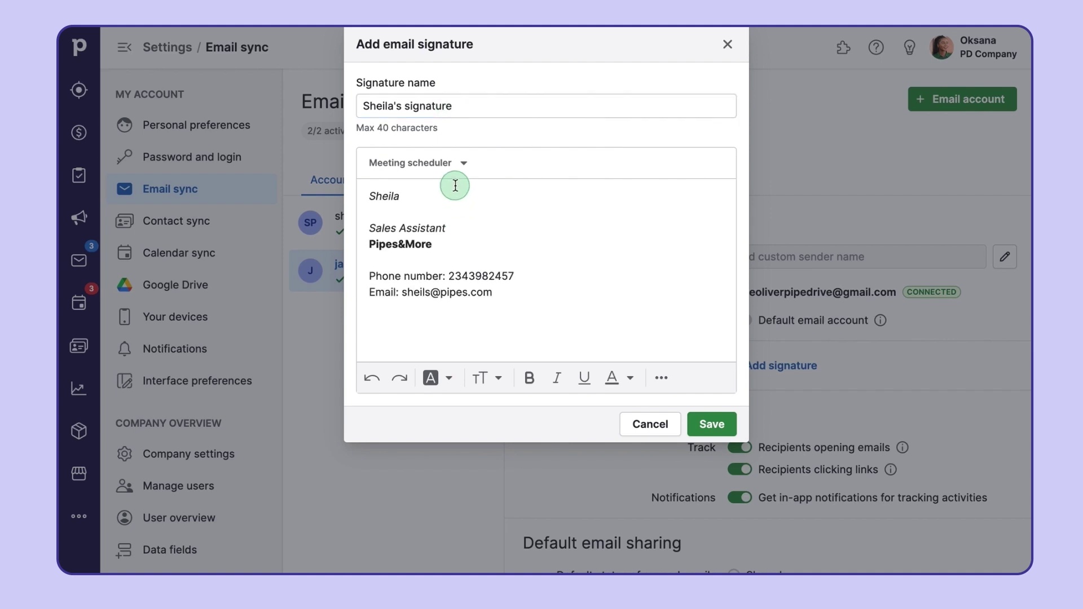
left_click(451, 165)
left_click(455, 219)
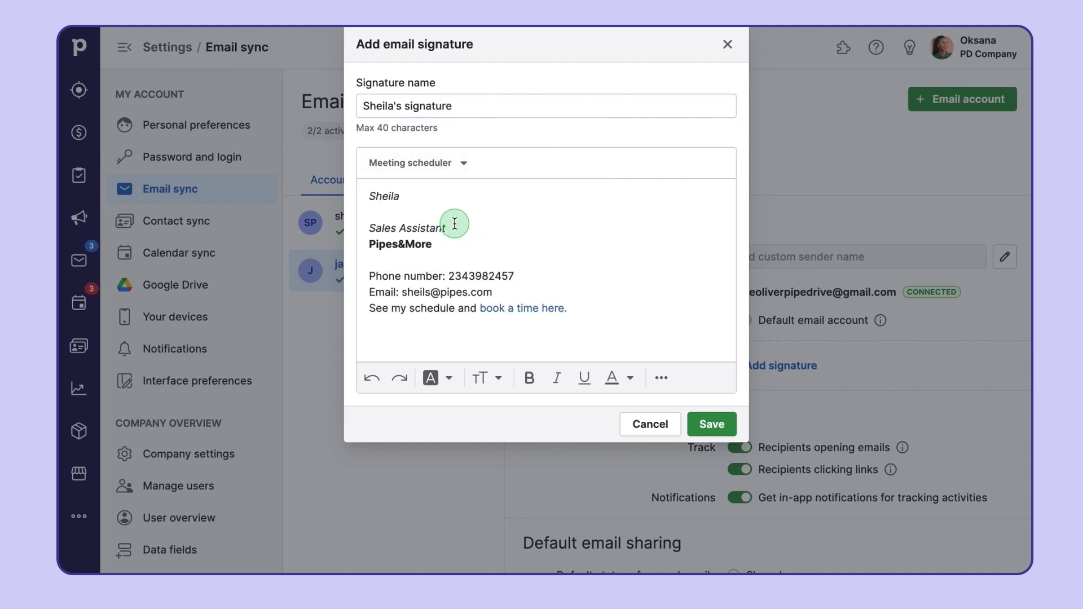
left_click(496, 291)
key("Return")
left_click(560, 379)
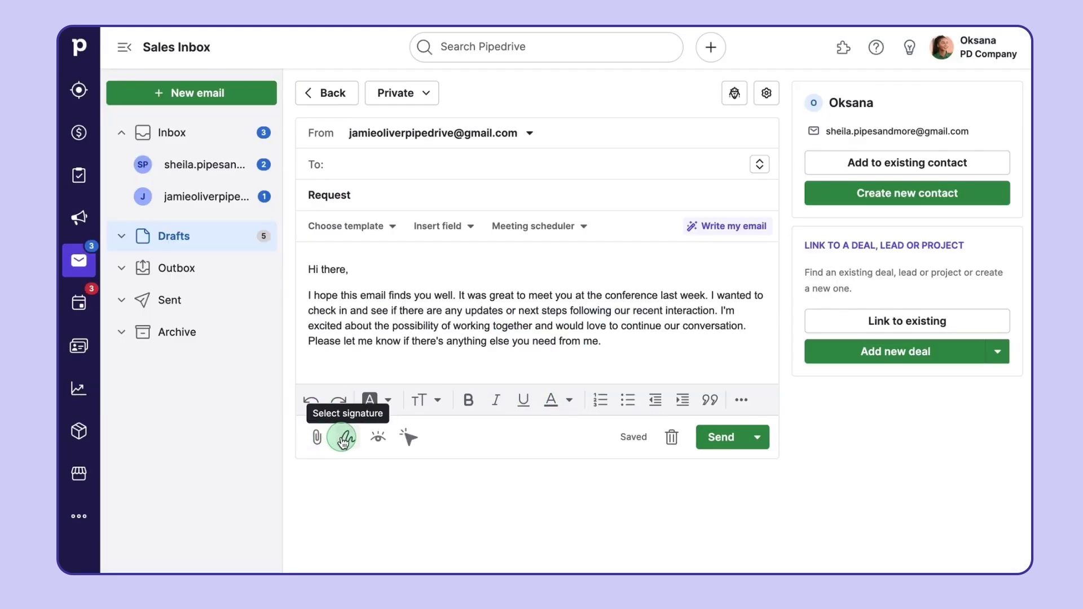
Step: Add Sheila's signature without its booking line, and turn on email-open and link-click tracking
left_click(343, 438)
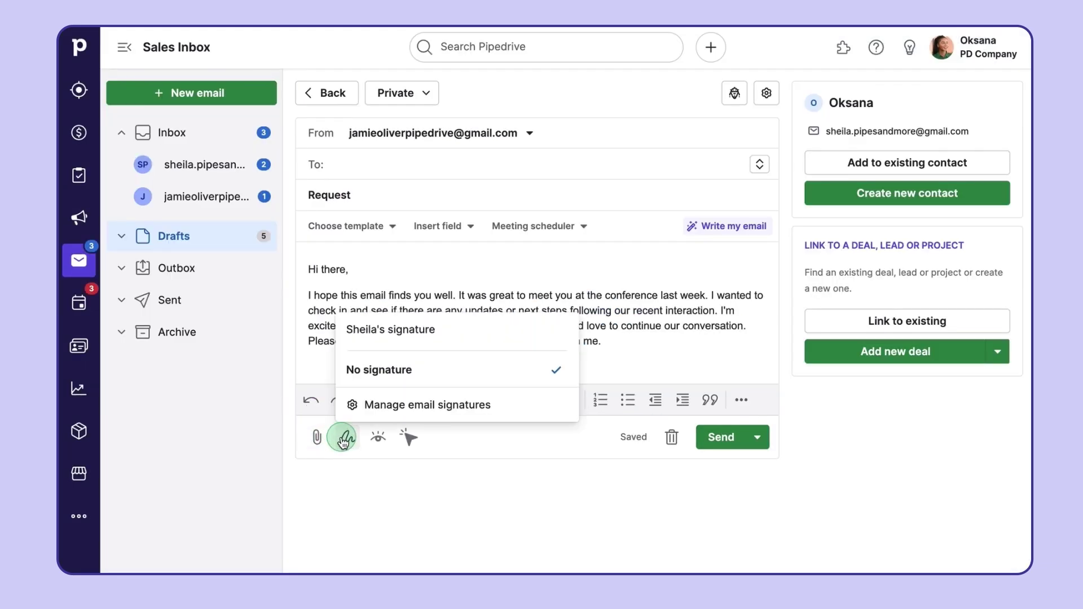
left_click(375, 330)
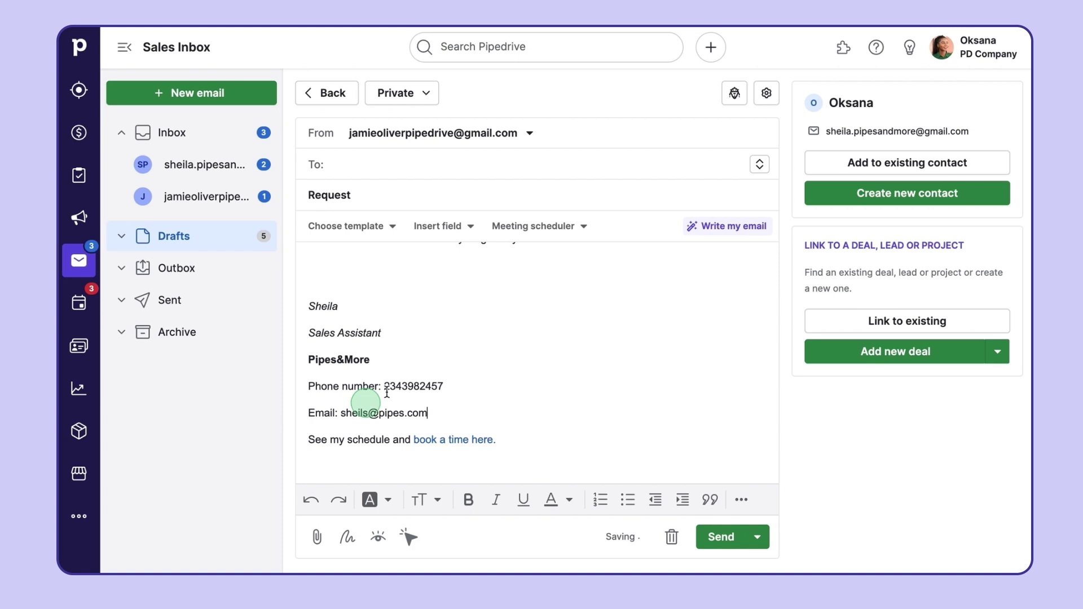
triple_click(515, 439)
key("BackSpace")
key("BackSpace")
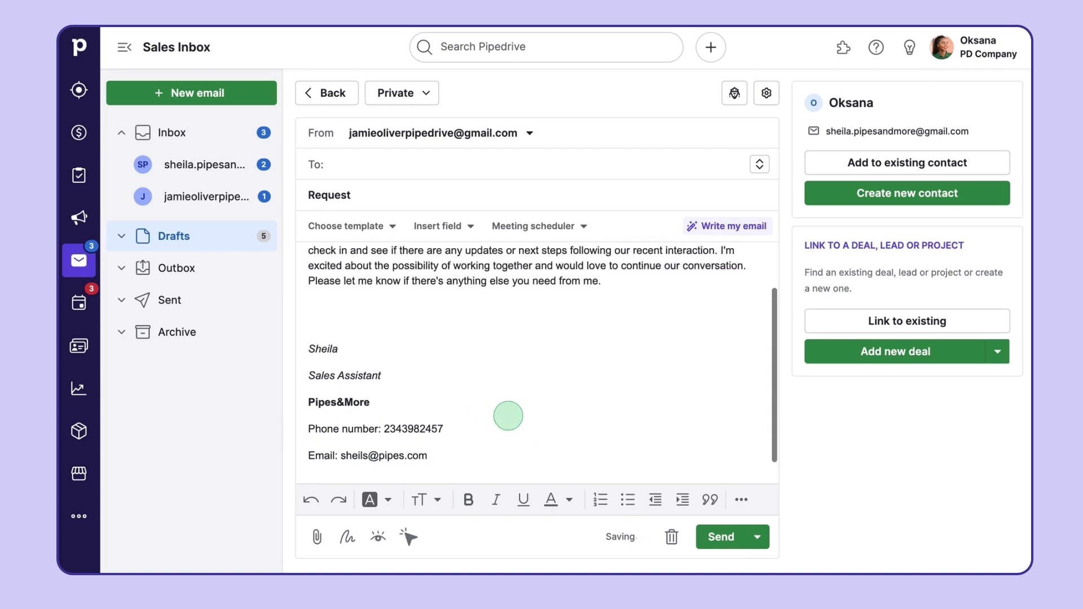
scroll(509, 416, "up", 2)
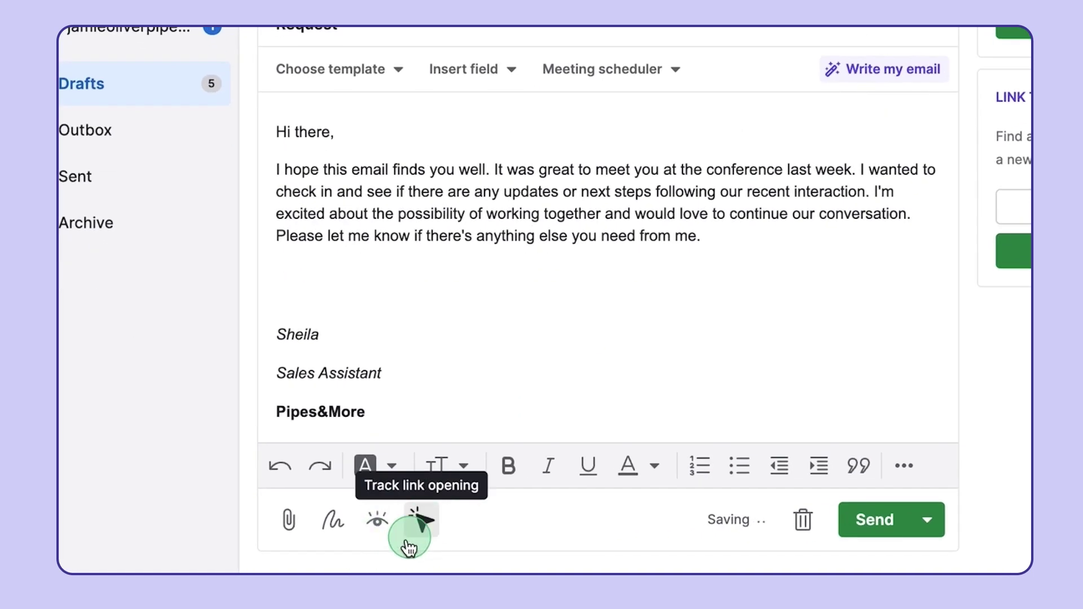
left_click(379, 534)
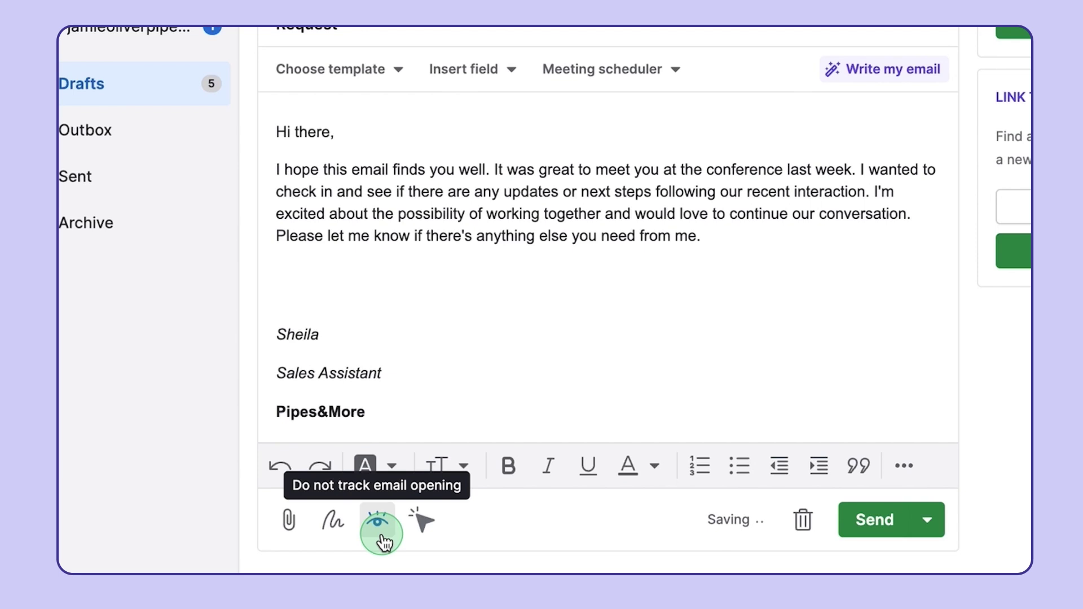
left_click(424, 527)
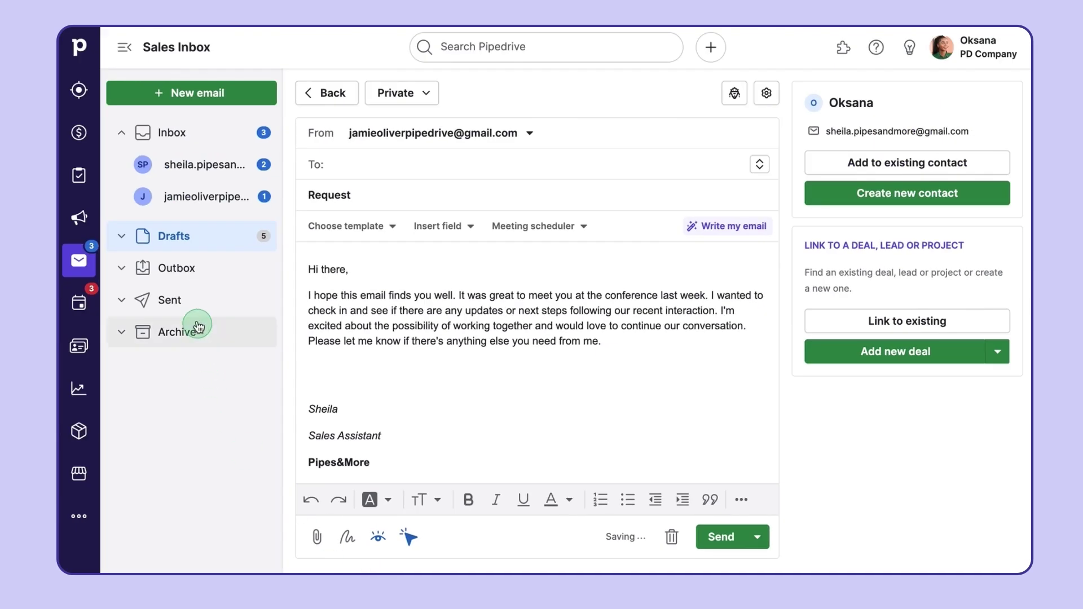
Step: Open the sent email and attach its sender to the existing Mac LTD contact
left_click(191, 308)
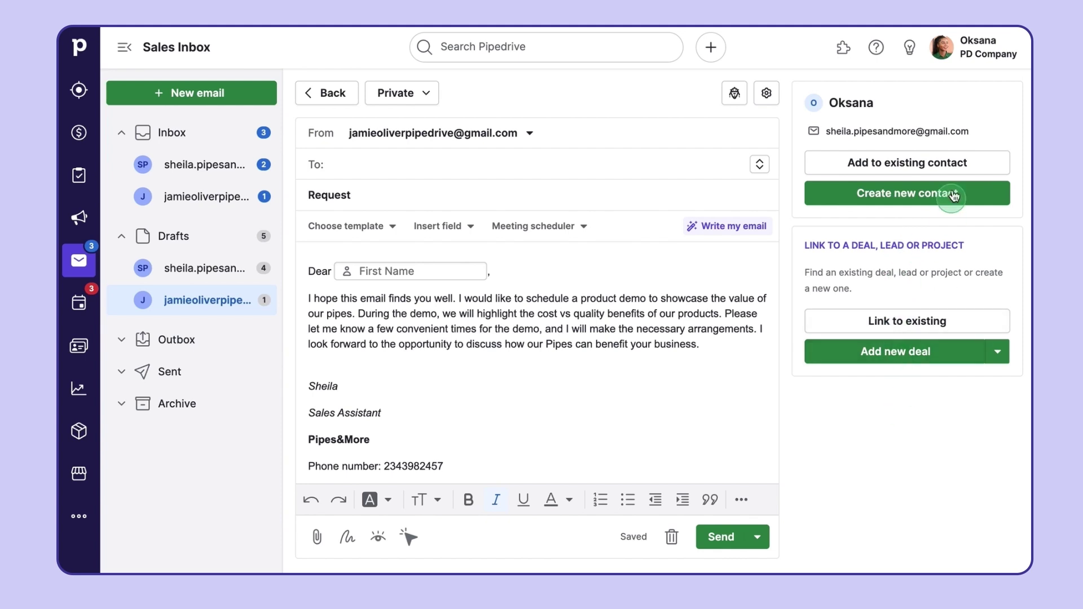
left_click(956, 154)
type("pet")
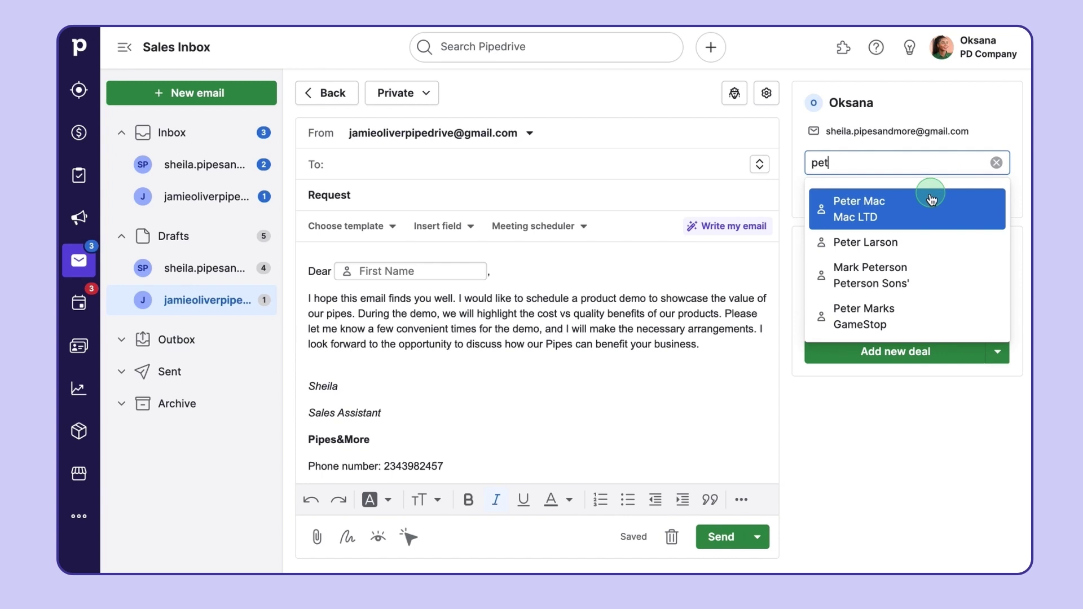
left_click(931, 200)
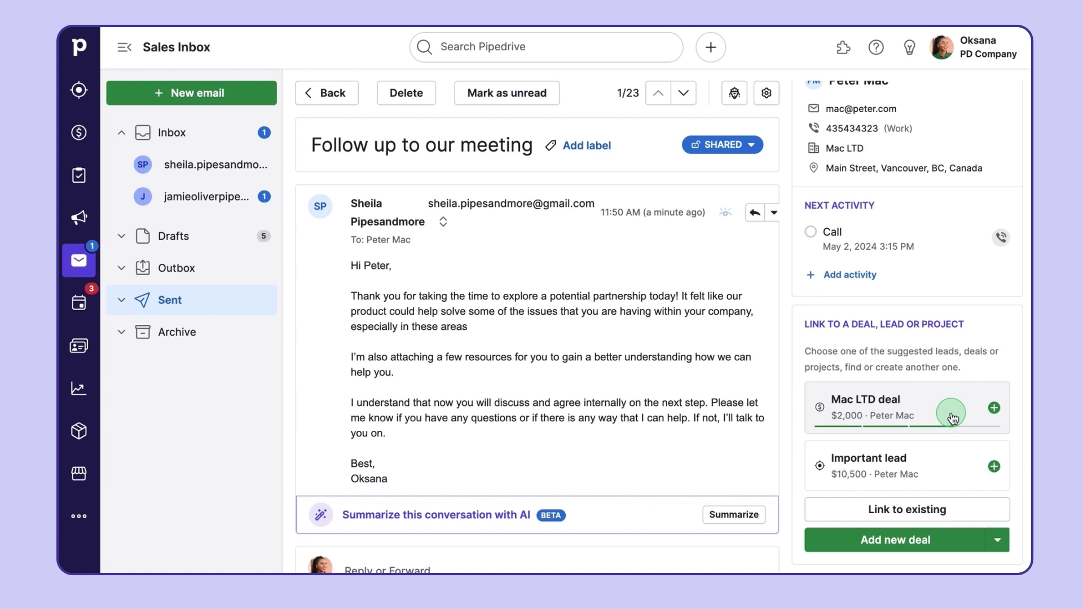
Step: Link the email to the Mac LTD deal, view the deal's email history, and compose a new email
left_click(955, 412)
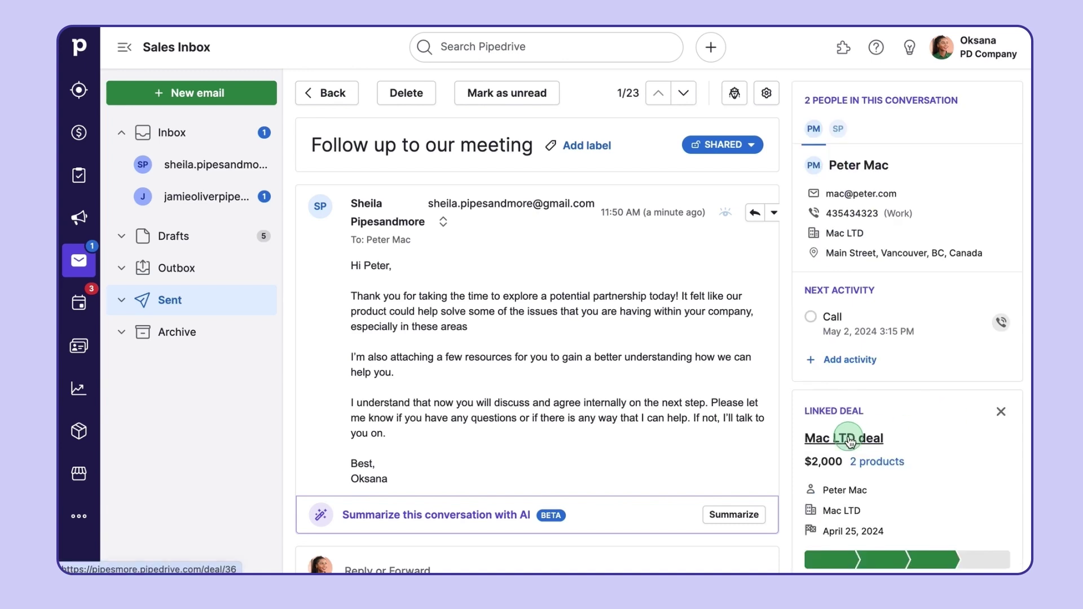
left_click(848, 439)
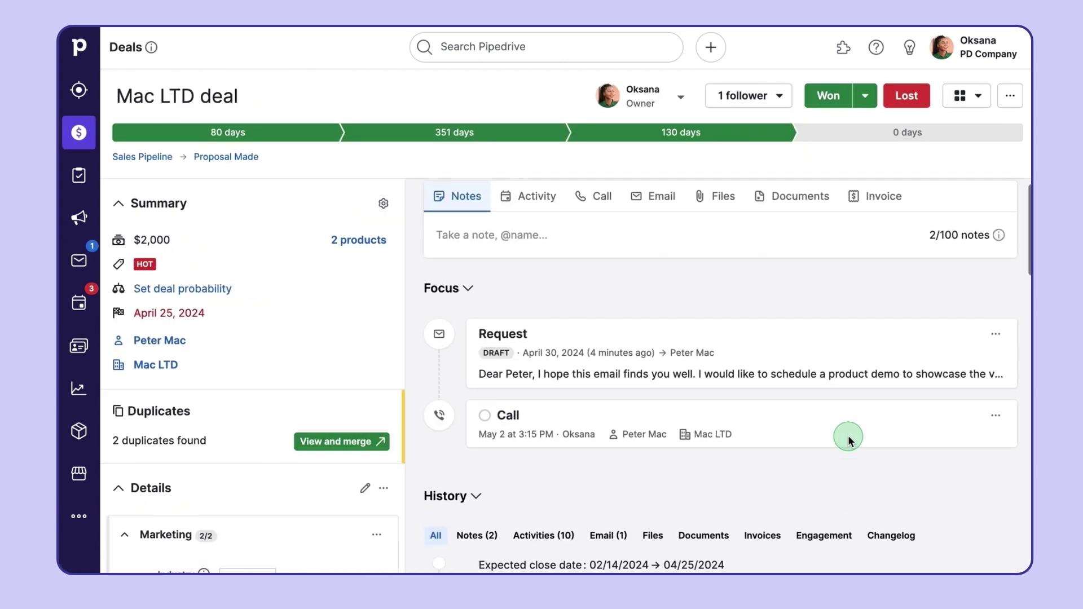
scroll(685, 377, "down", 5)
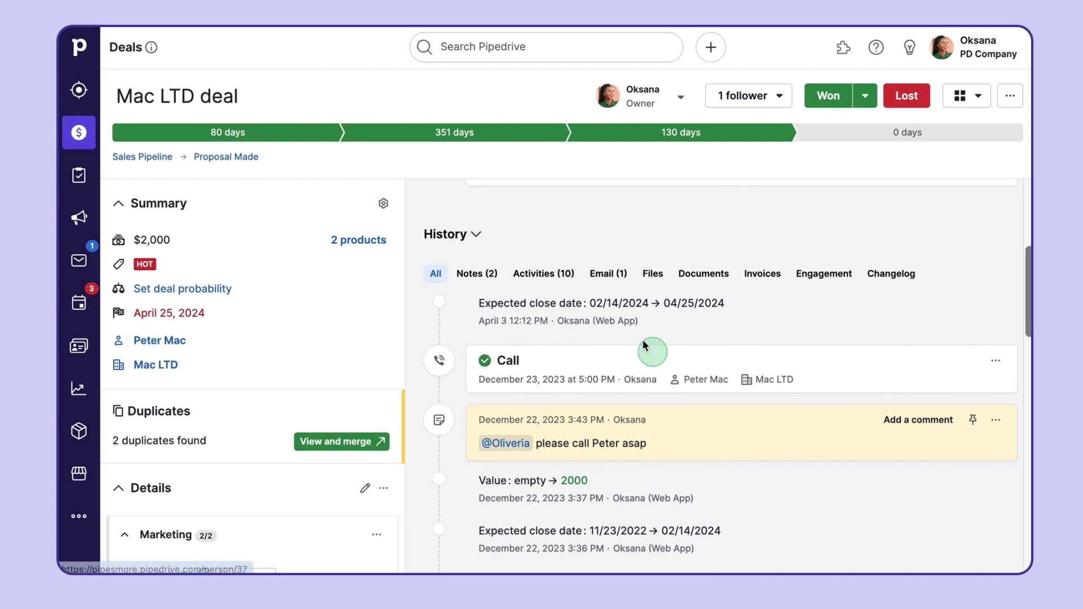
left_click(610, 273)
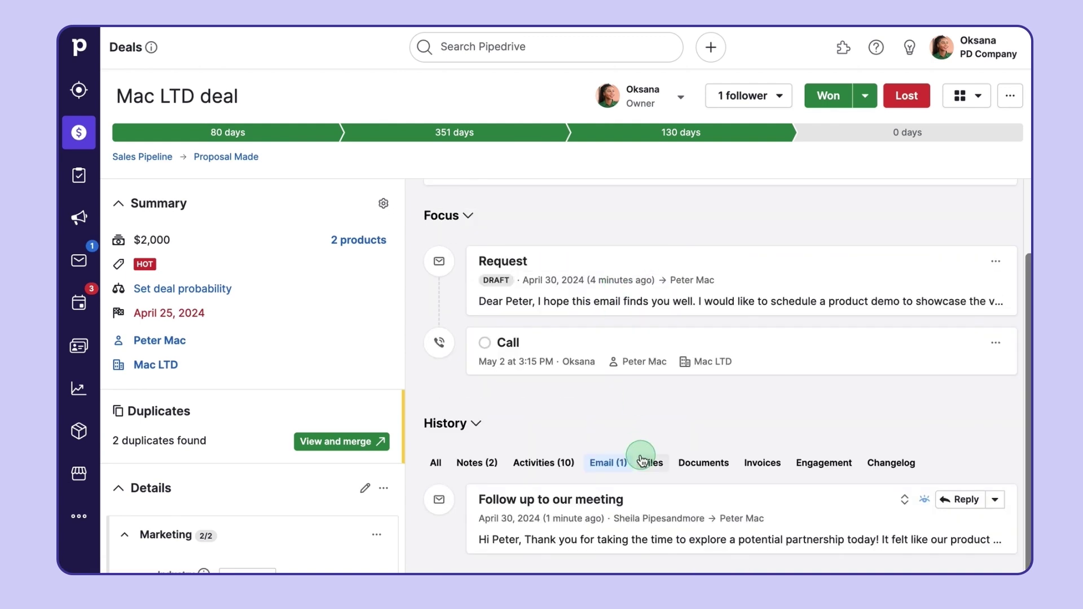
scroll(830, 535, "up", 2)
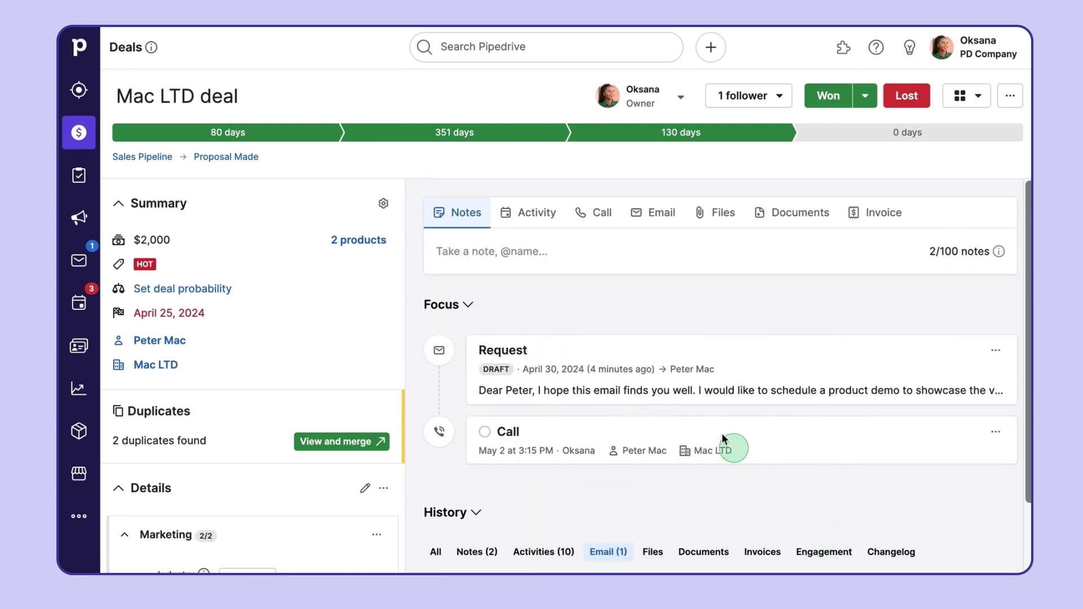
left_click(652, 217)
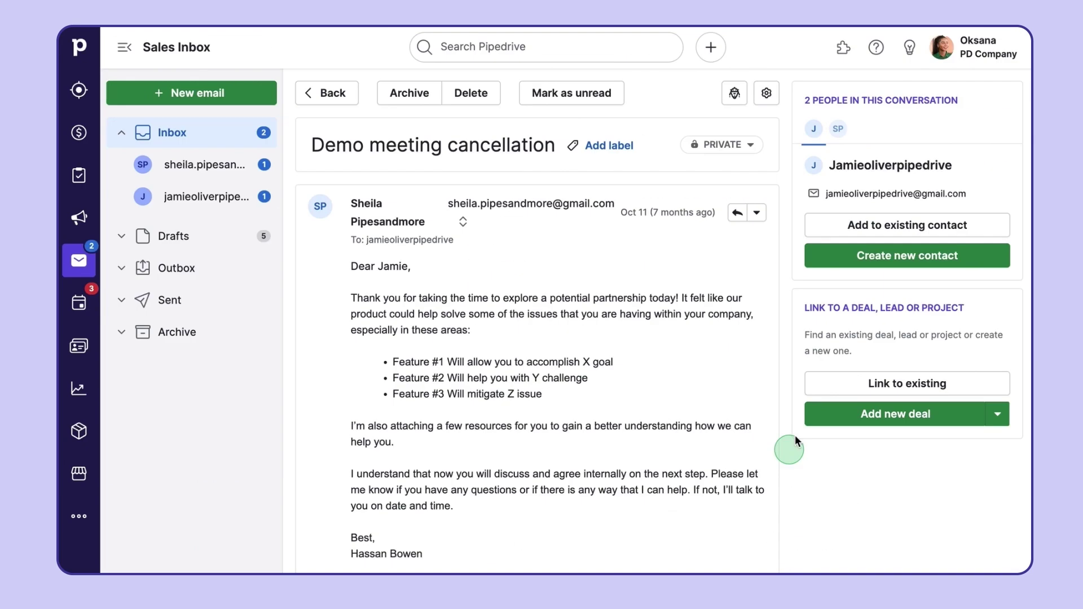
Step: Summarize Jamie's Demo meeting cancellation conversation with AI, then go to the Deals pipeline board
left_click(962, 267)
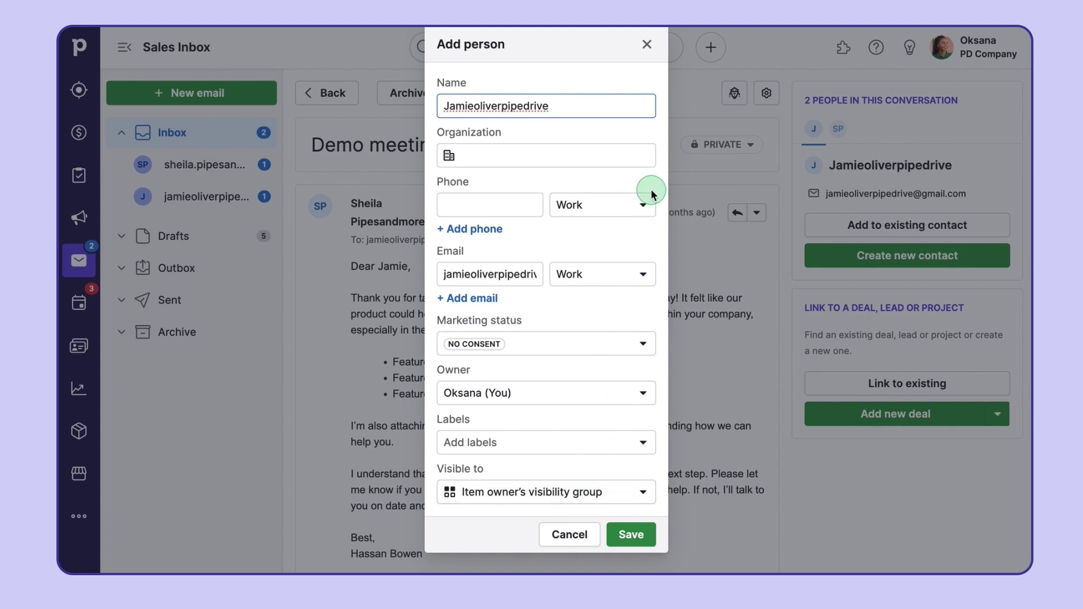
left_click(648, 44)
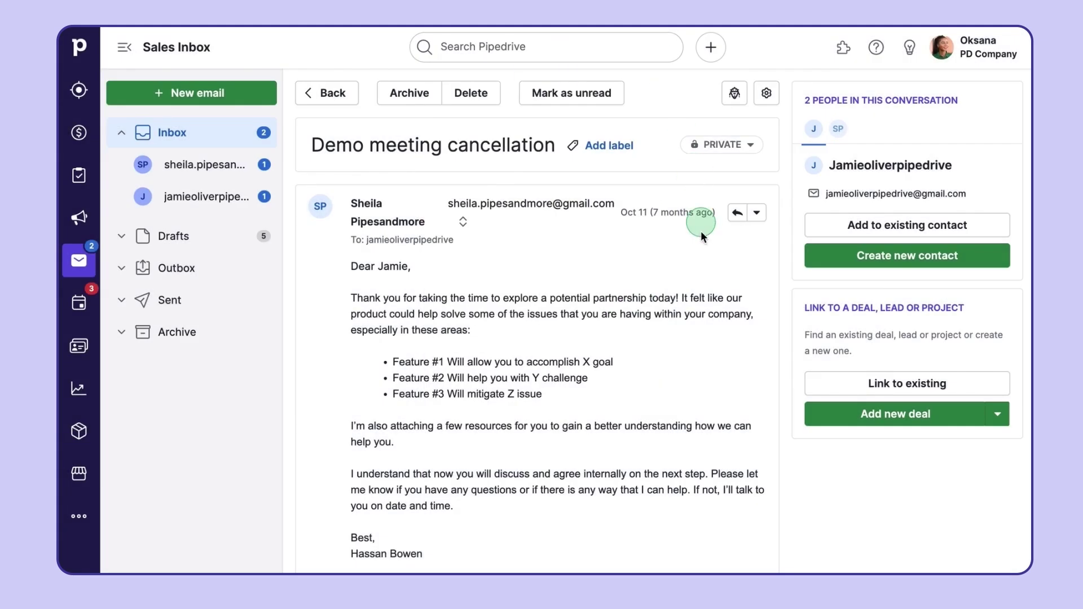
scroll(694, 271, "down", 5)
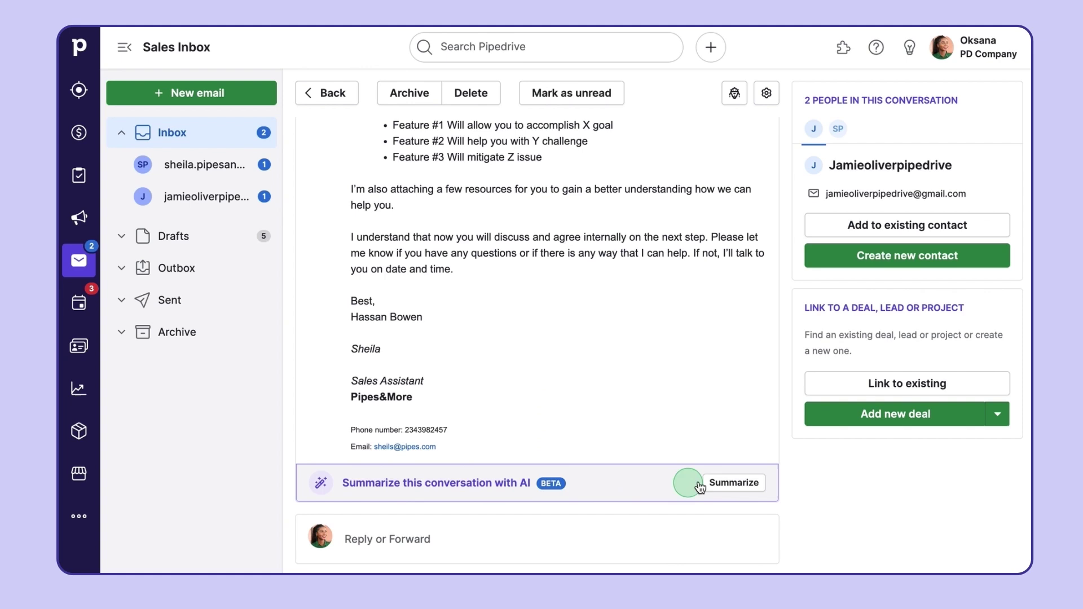
left_click(700, 484)
scroll(725, 476, "down", 4)
scroll(728, 481, "down", 4)
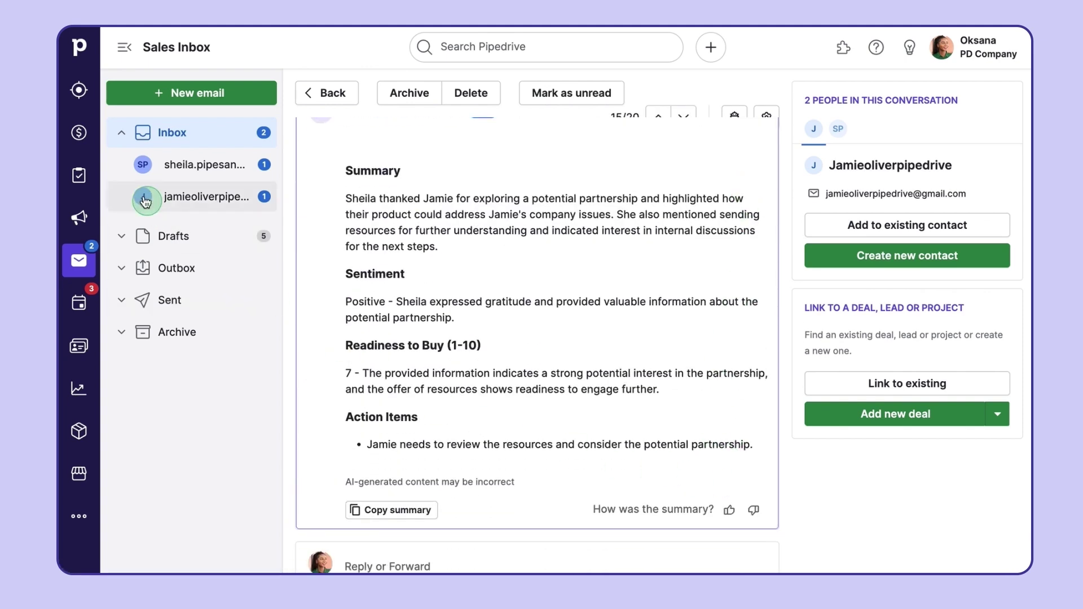
left_click(89, 148)
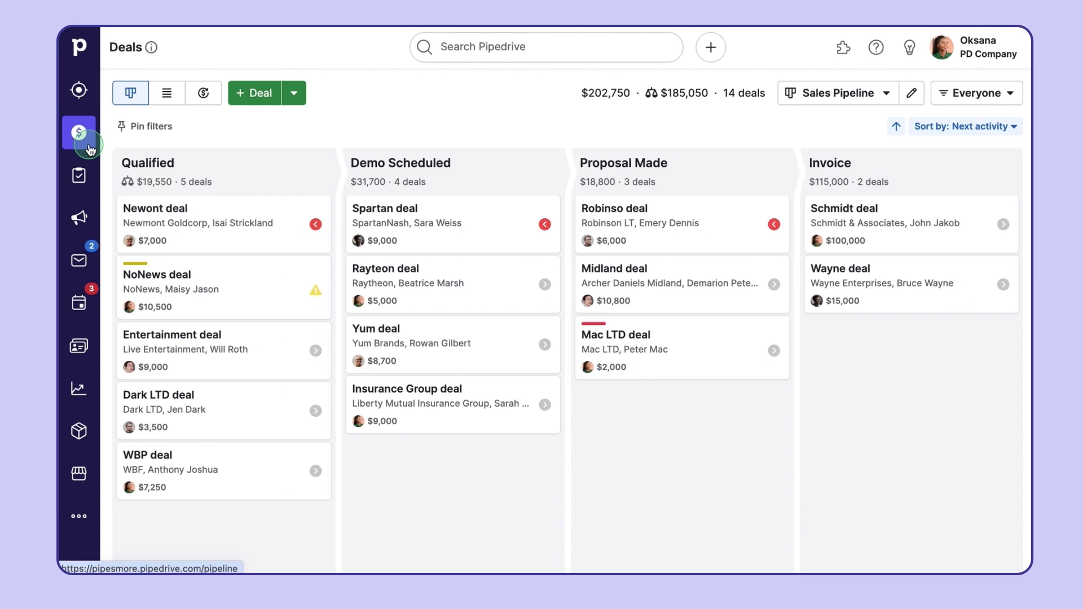
Step: Open the Dark LTD deal and filter its history to show only emails
left_click(228, 418)
scroll(588, 285, "down", 4)
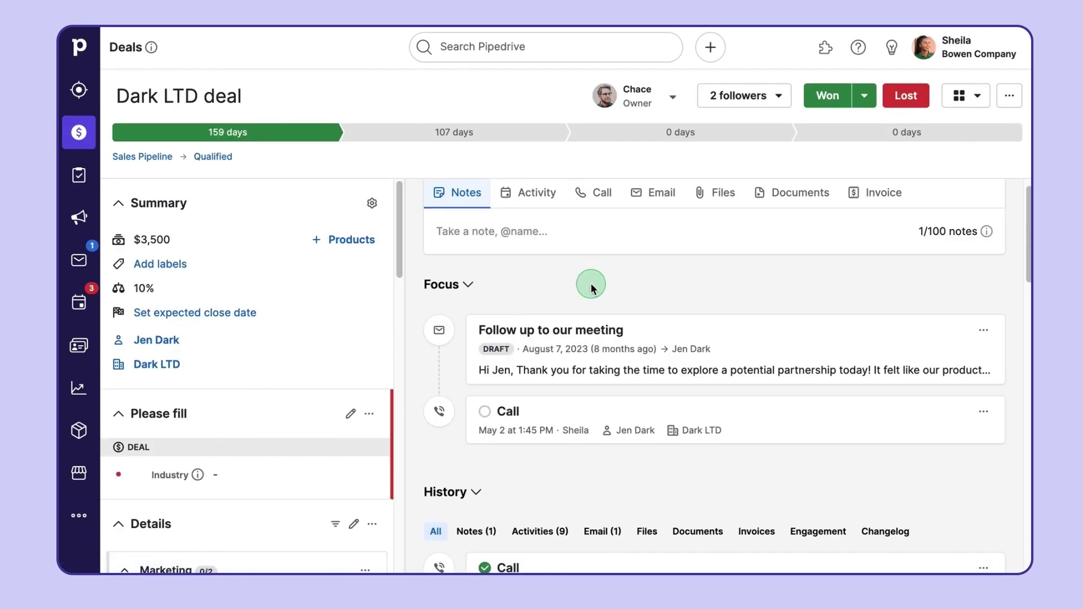
left_click(602, 353)
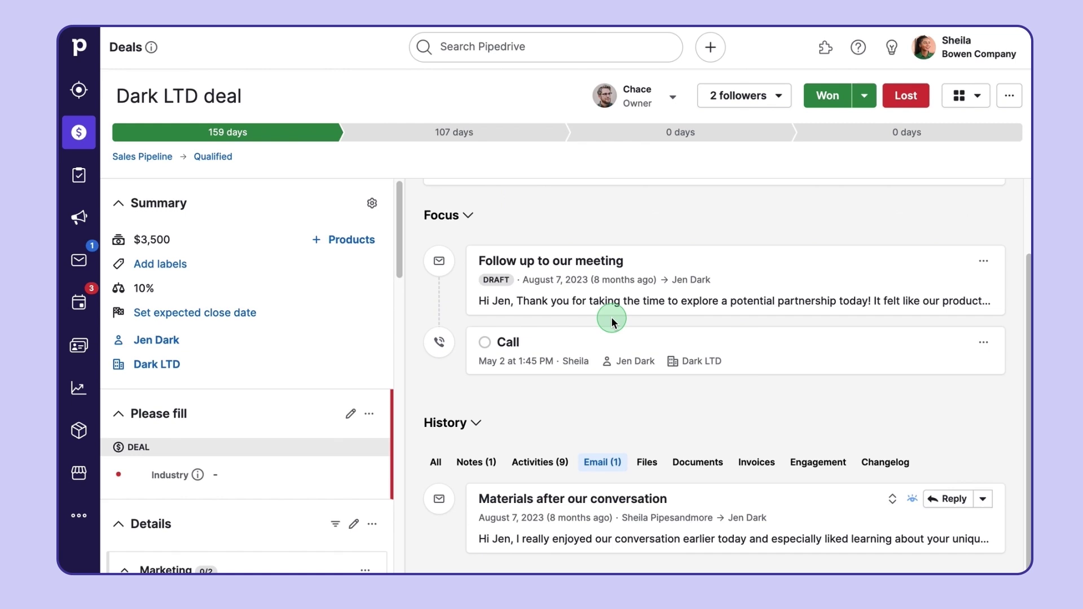
Step: Generate an AI summary of the 'Materials after our conversation' thread: positive sentiment, buying readiness 8
left_click(954, 500)
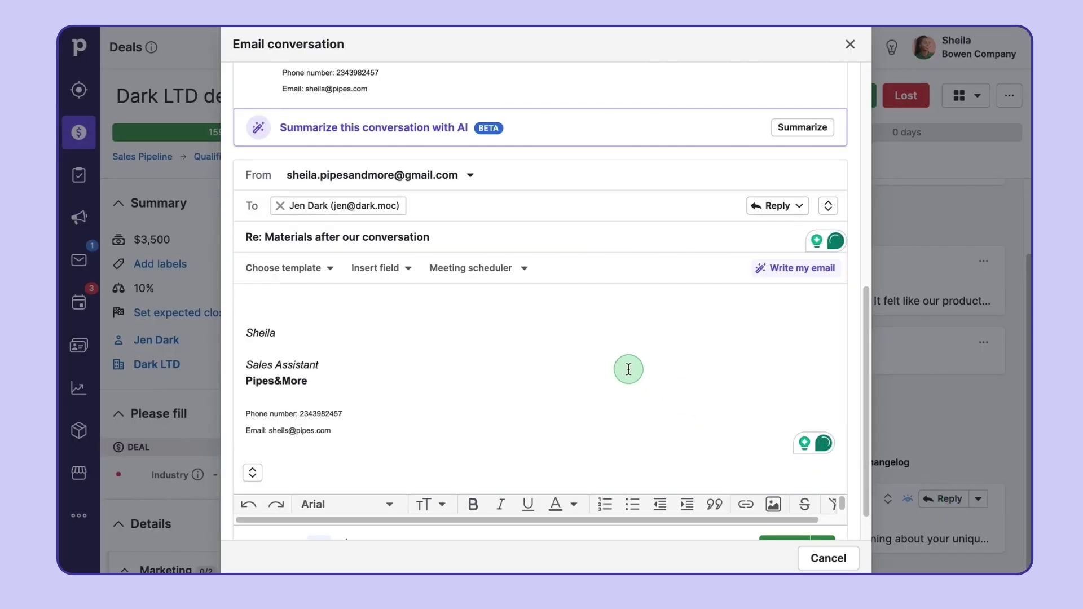
scroll(628, 369, "up", 5)
left_click(802, 413)
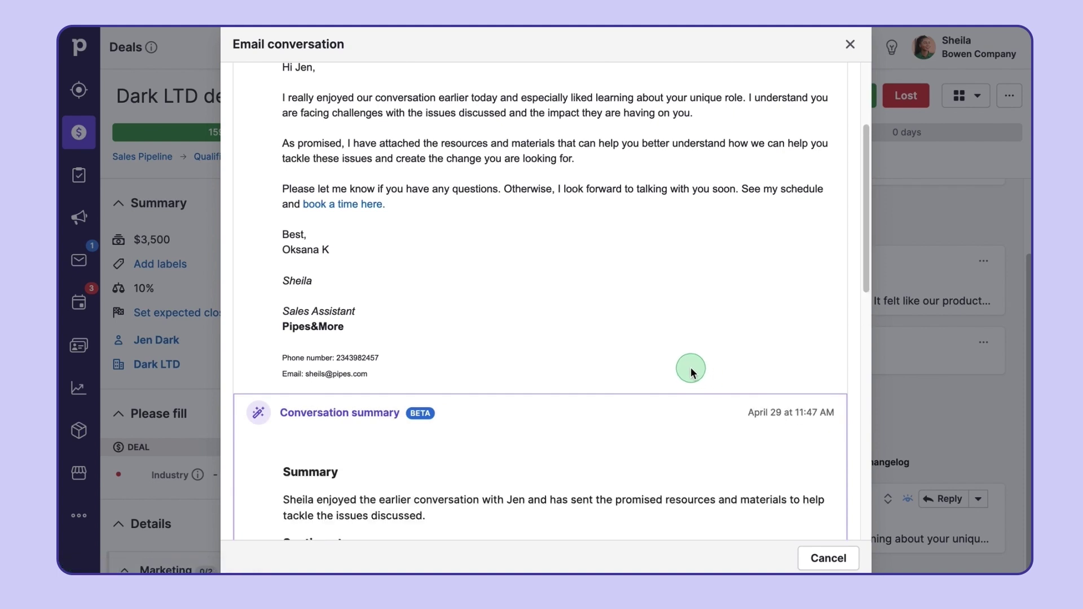
scroll(690, 372, "down", 5)
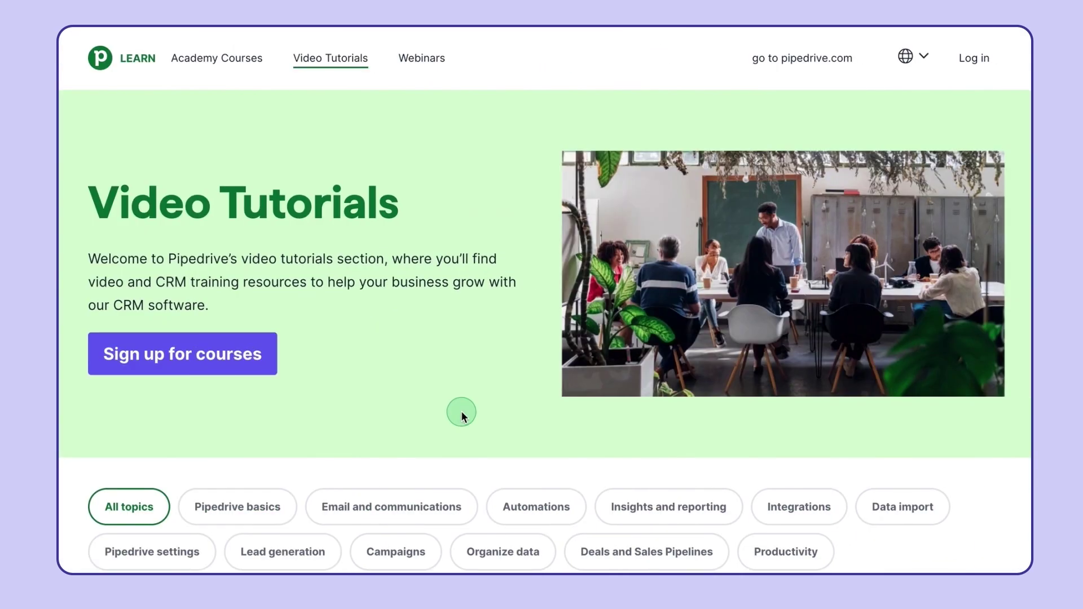
Step: Browse the Email and communications tutorial videos, then return to all videos
scroll(462, 415, "down", 5)
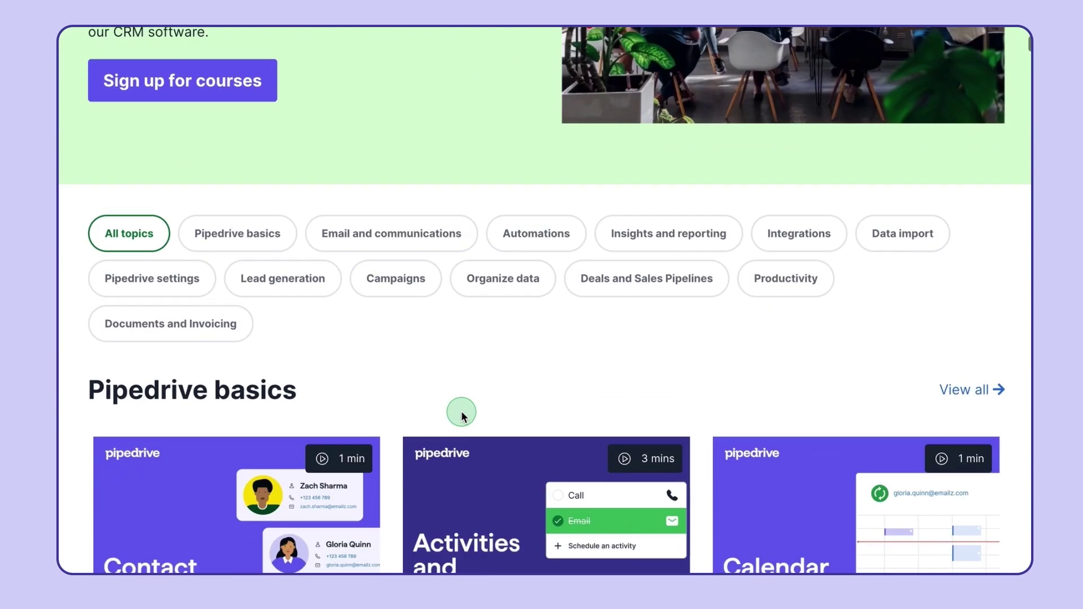
scroll(462, 415, "down", 2)
left_click(460, 122)
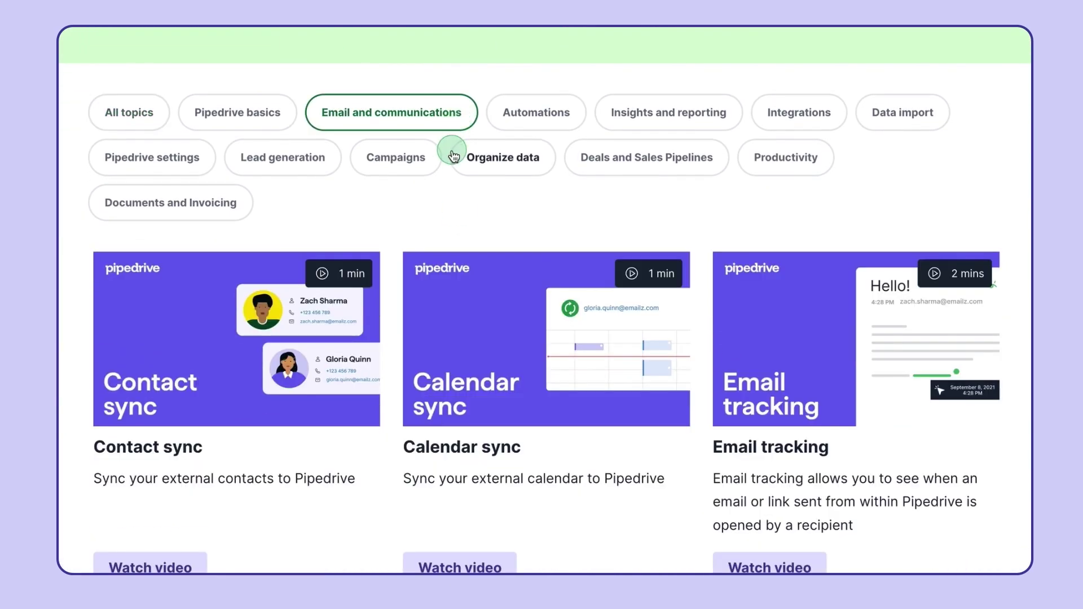
scroll(451, 232, "down", 2)
scroll(450, 231, "down", 2)
scroll(450, 232, "down", 3)
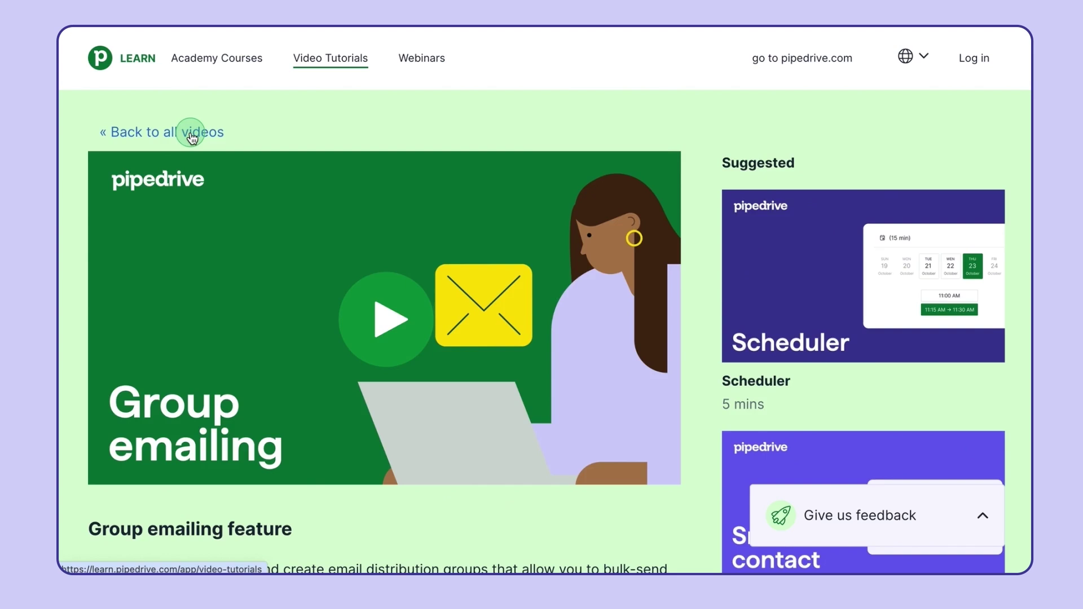
left_click(192, 138)
scroll(506, 483, "down", 3)
Step: Filter to Automations, then Campaigns videos such as Launching your campaign and GDPR explained
left_click(565, 94)
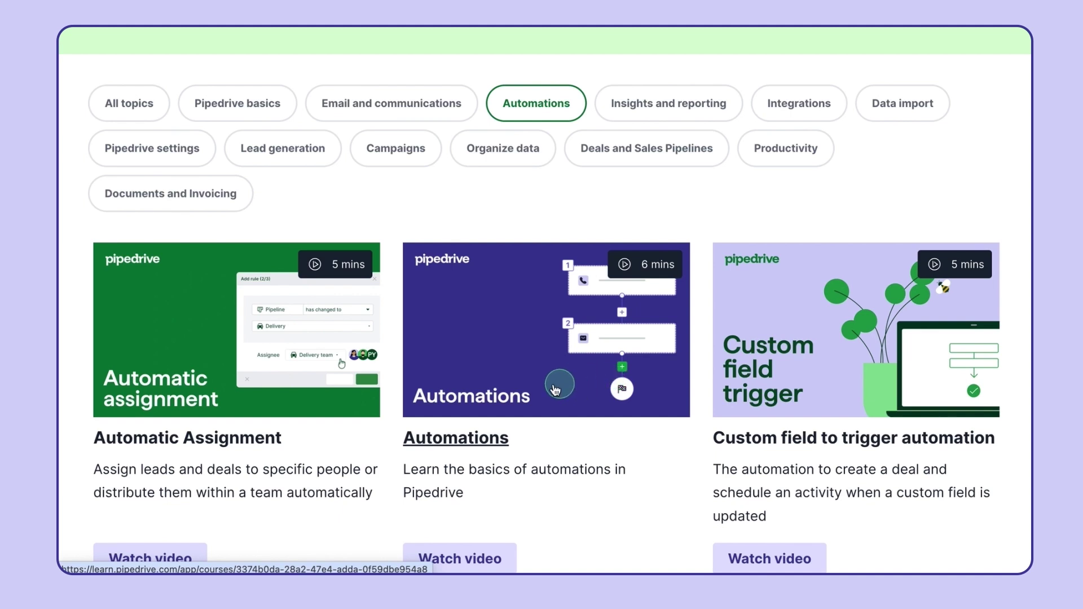
left_click(403, 155)
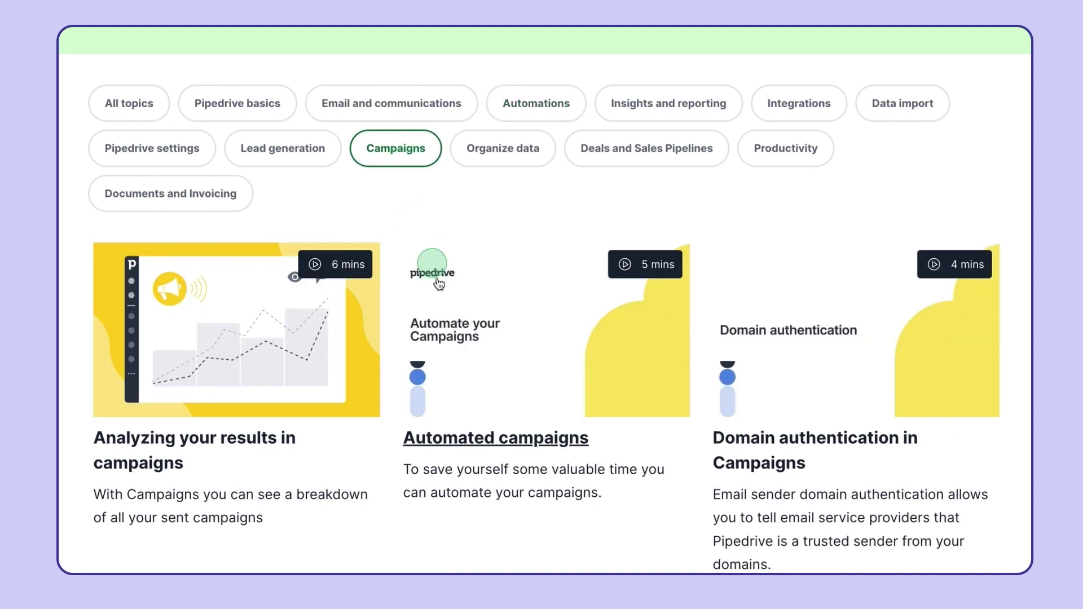
scroll(486, 508, "down", 5)
scroll(491, 510, "down", 3)
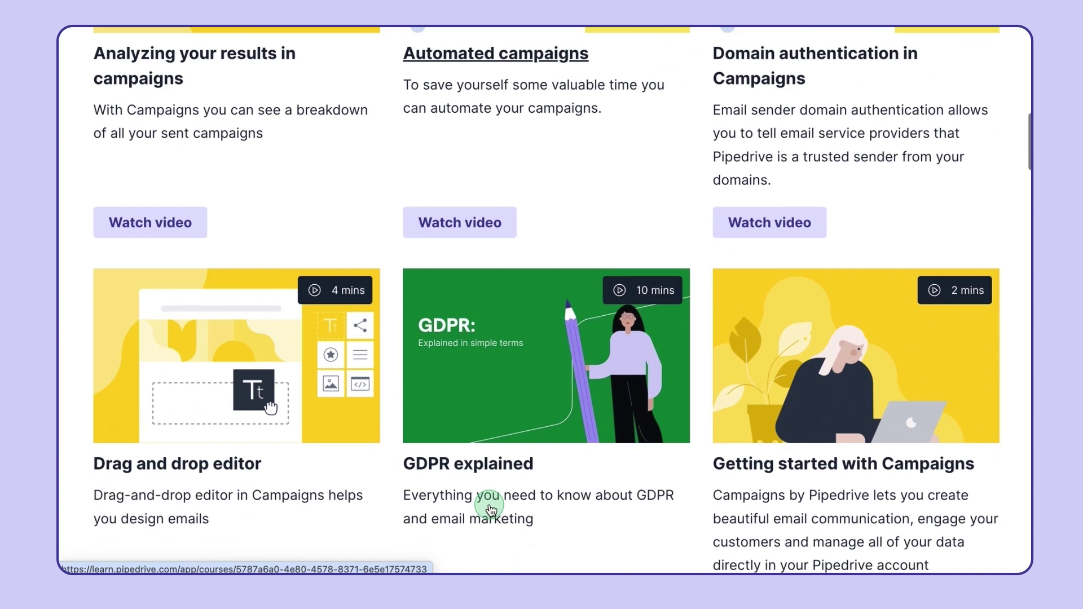
scroll(491, 510, "down", 2)
scroll(491, 510, "down", 3)
scroll(491, 510, "down", 2)
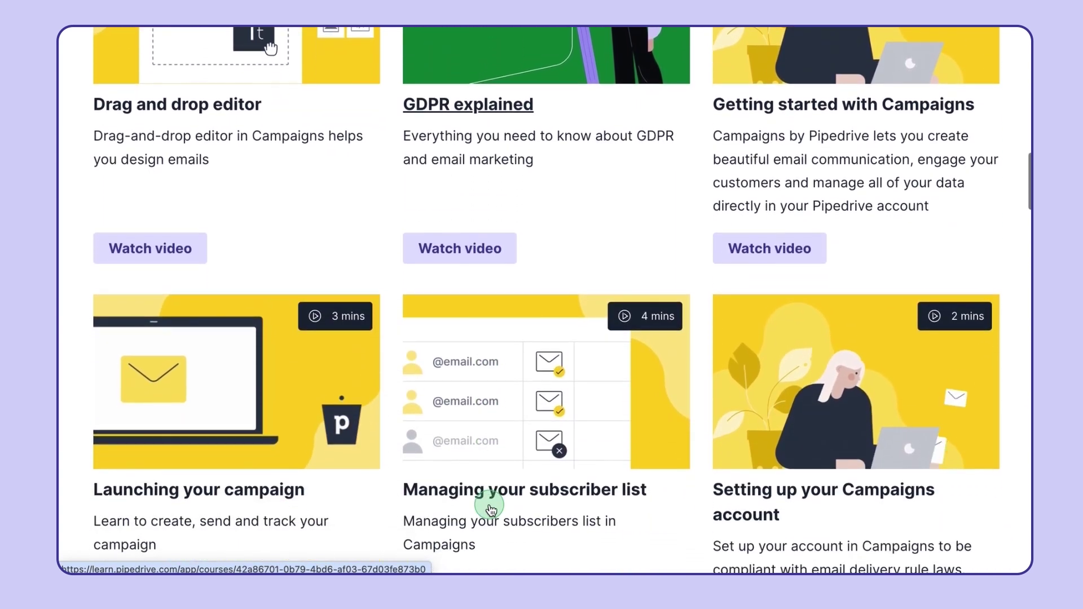
scroll(508, 491, "down", 2)
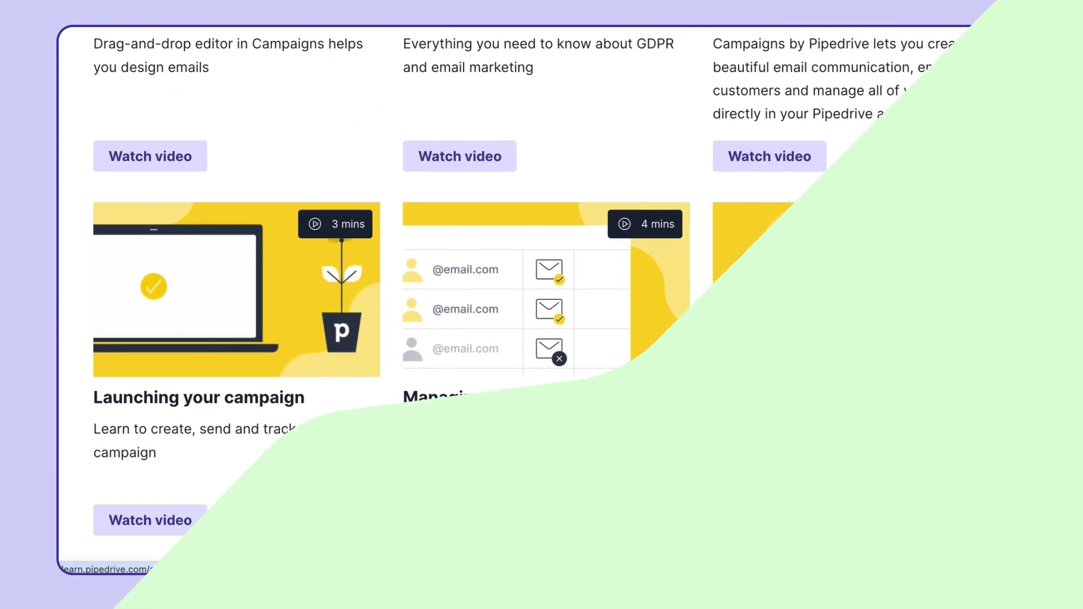